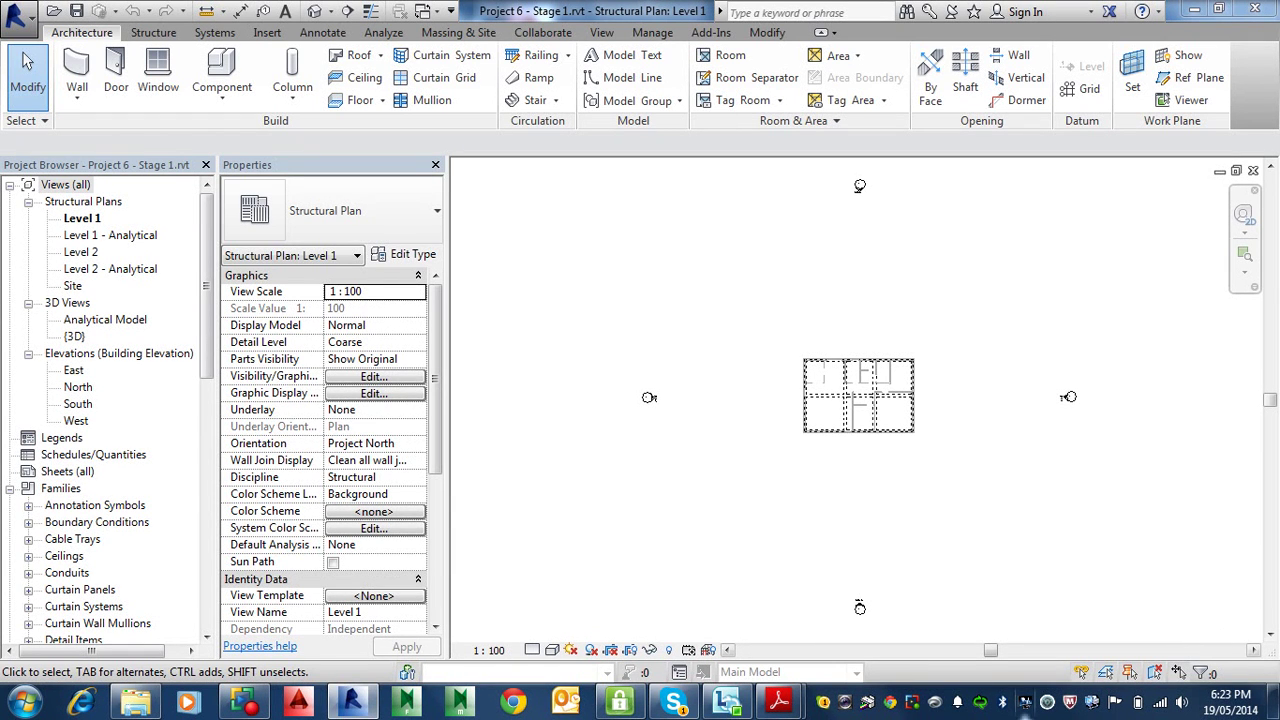
# Switch to the House Design - Structural Notes PDF and review the section on formatting and dimensioning the footing layout plan
pyautogui.moveTo(777, 703)
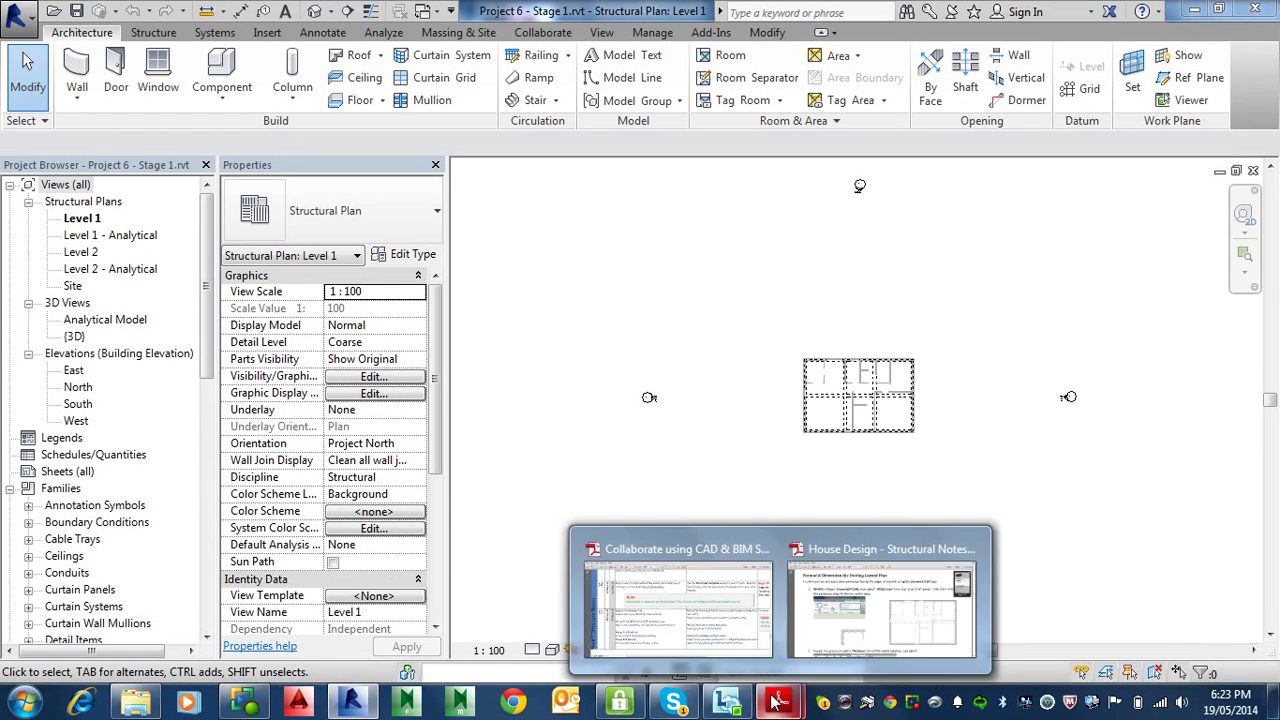
pyautogui.click(832, 612)
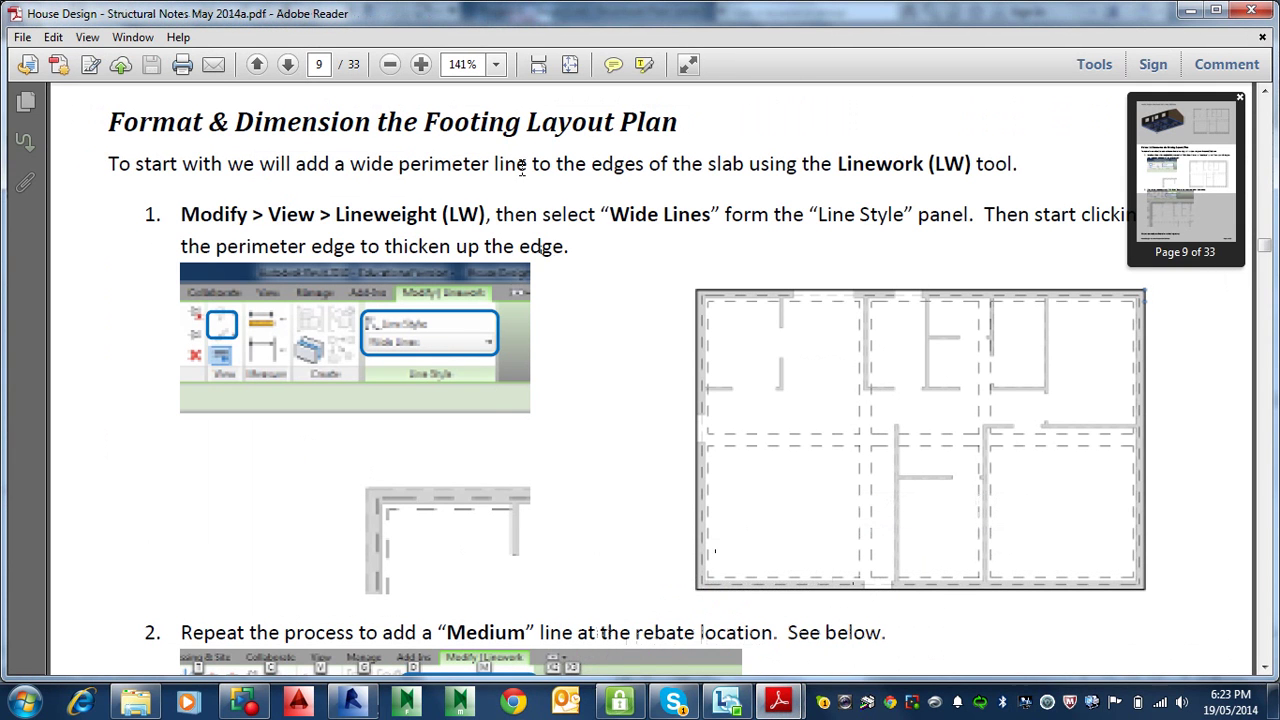
pyautogui.scroll(3, 552, 240)
pyautogui.scroll(10, 552, 240)
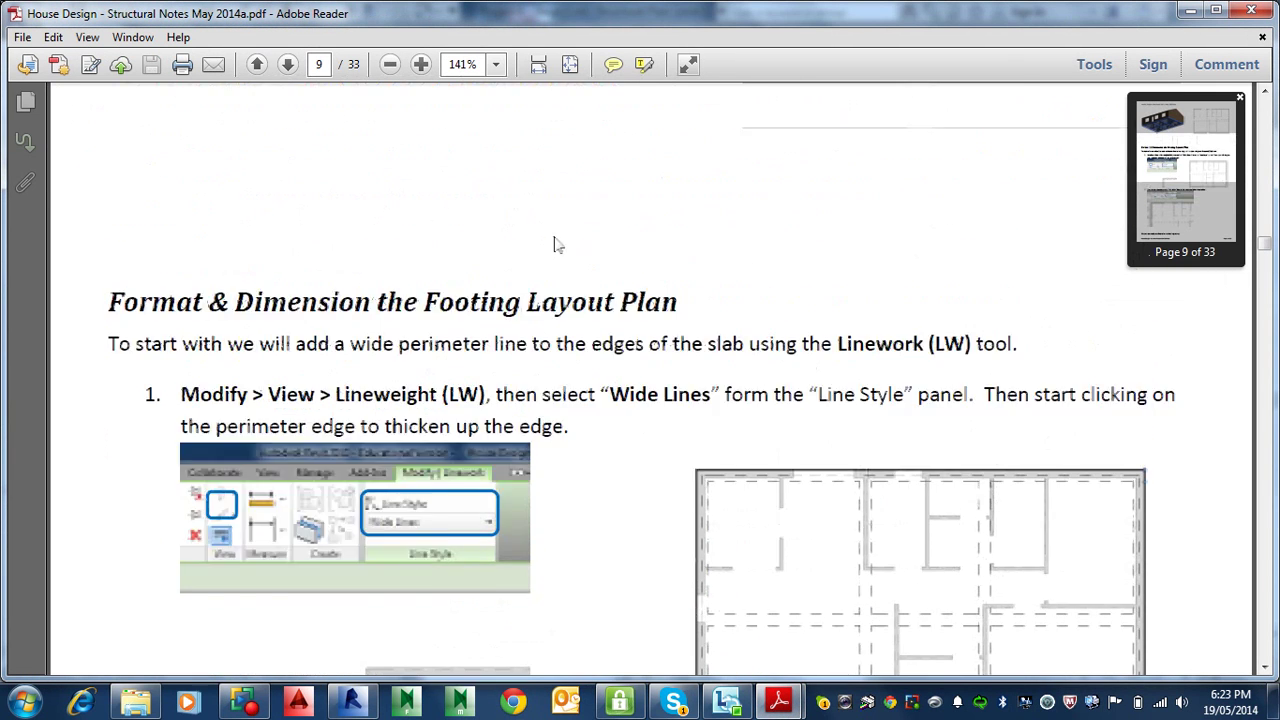
pyautogui.scroll(-3, 563, 236)
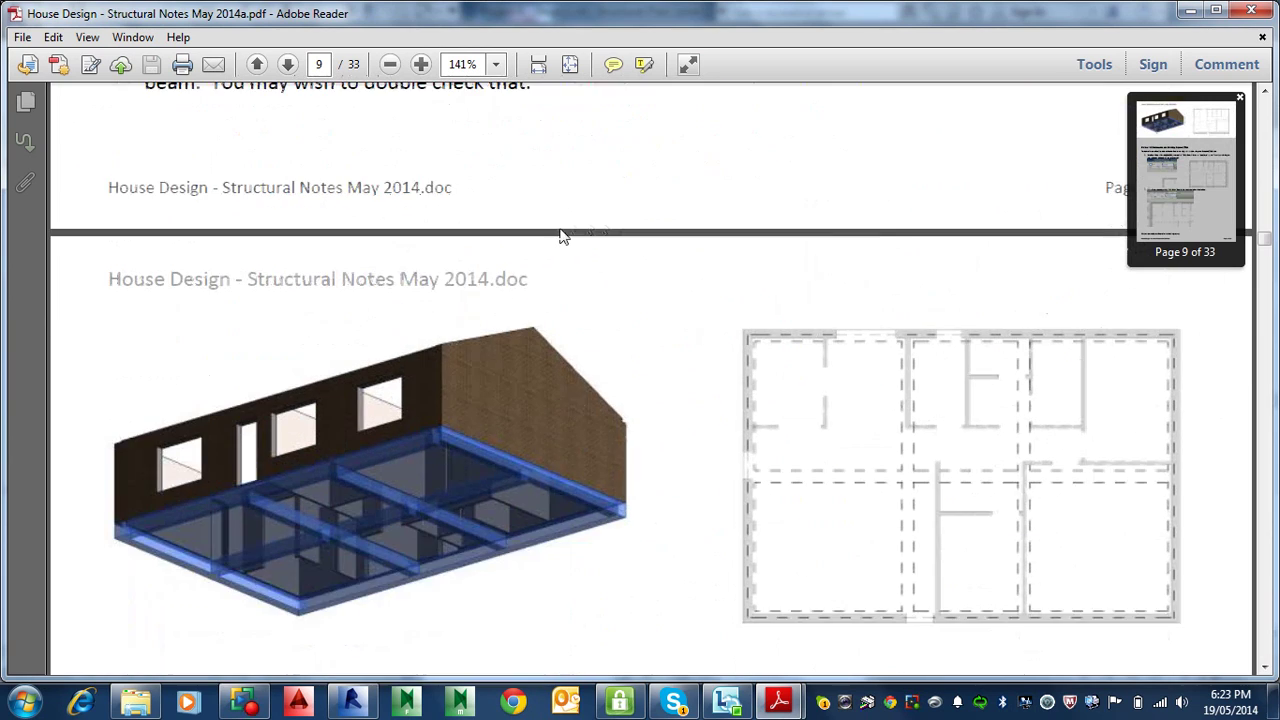
pyautogui.scroll(4, 563, 236)
pyautogui.scroll(-1, 563, 236)
pyautogui.scroll(-17, 563, 236)
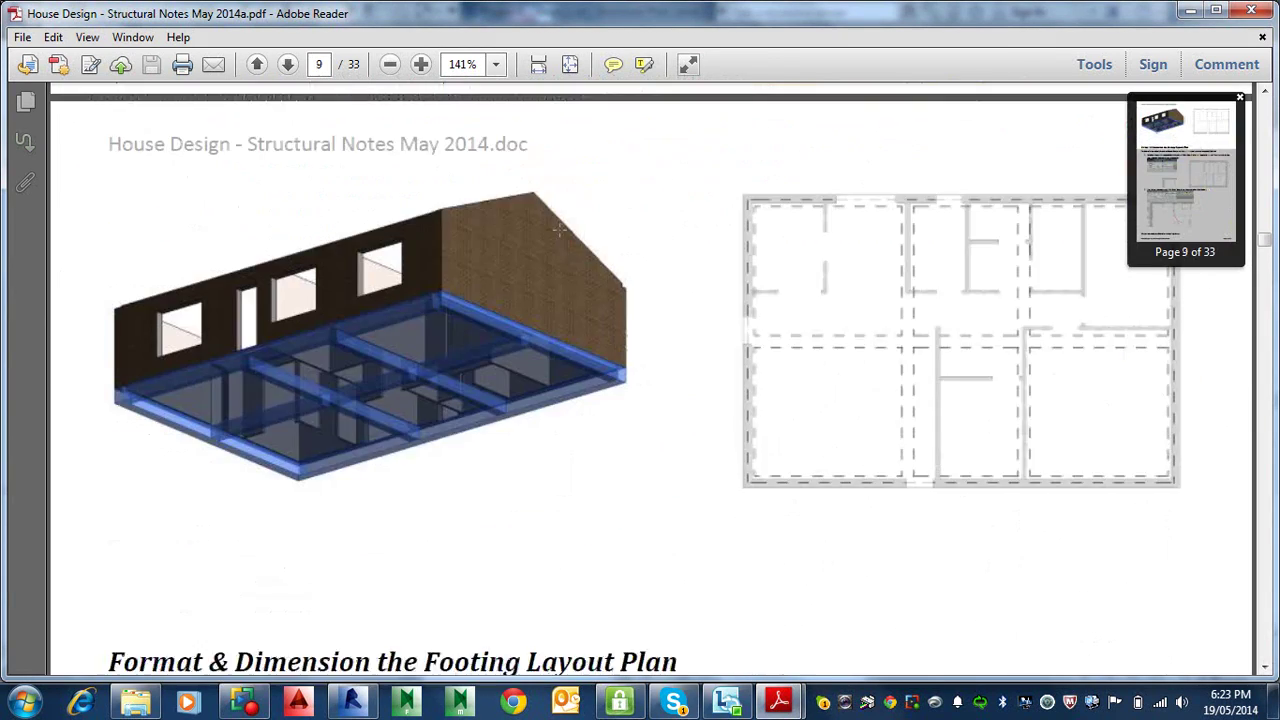
pyautogui.scroll(1, 558, 228)
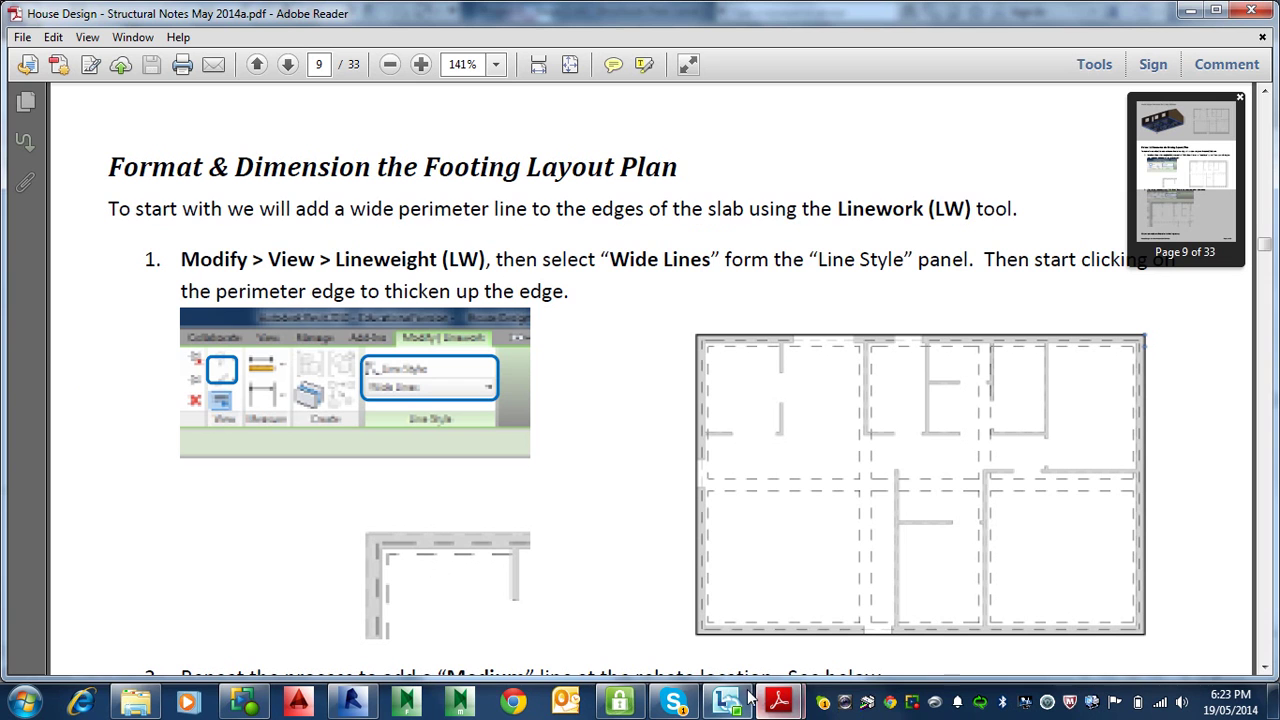
# Return to Revit and start the Linework tool on the Level 1 structural plan with the Wide Lines style
pyautogui.click(353, 703)
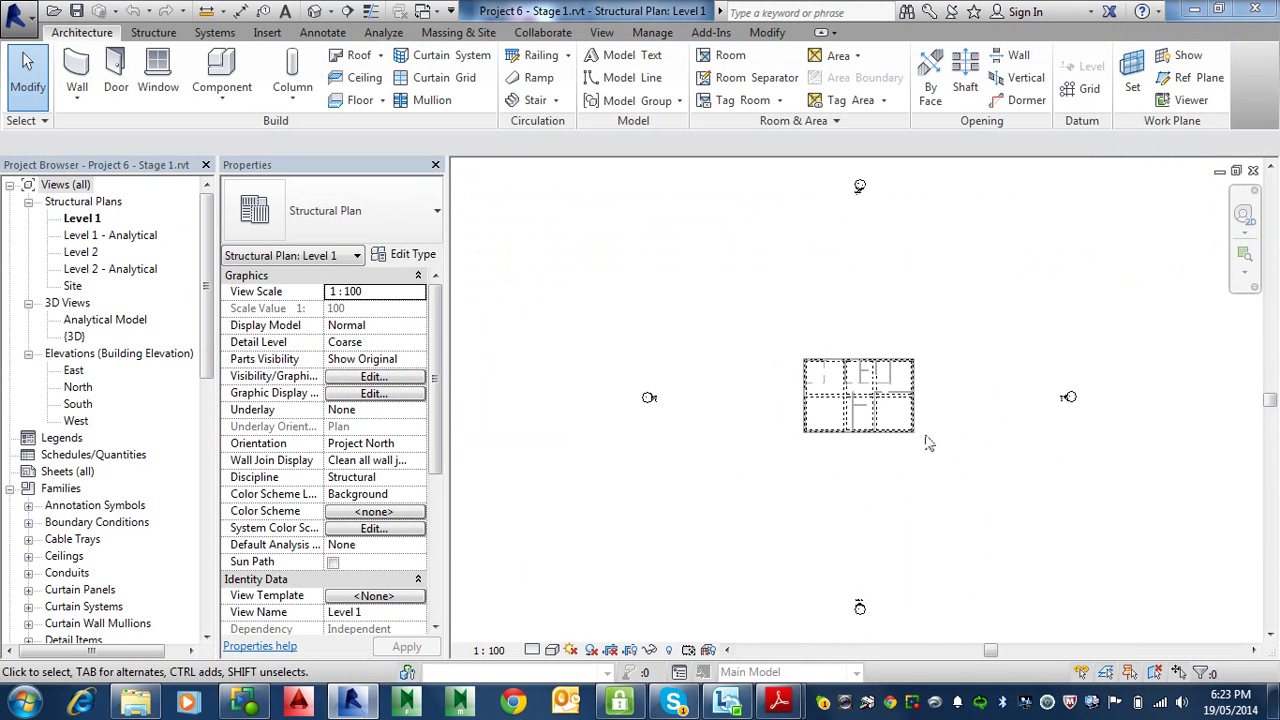
pyautogui.click(95, 222)
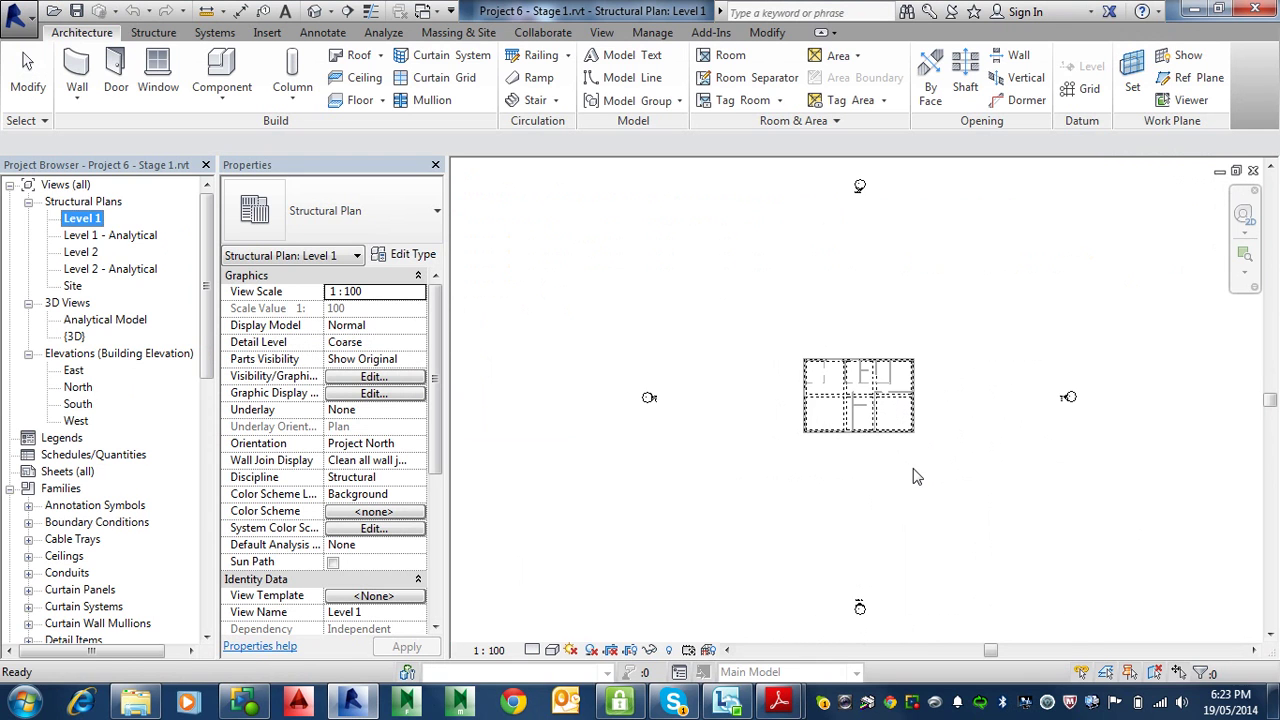
pyautogui.scroll(2, 894, 410)
pyautogui.scroll(4, 894, 430)
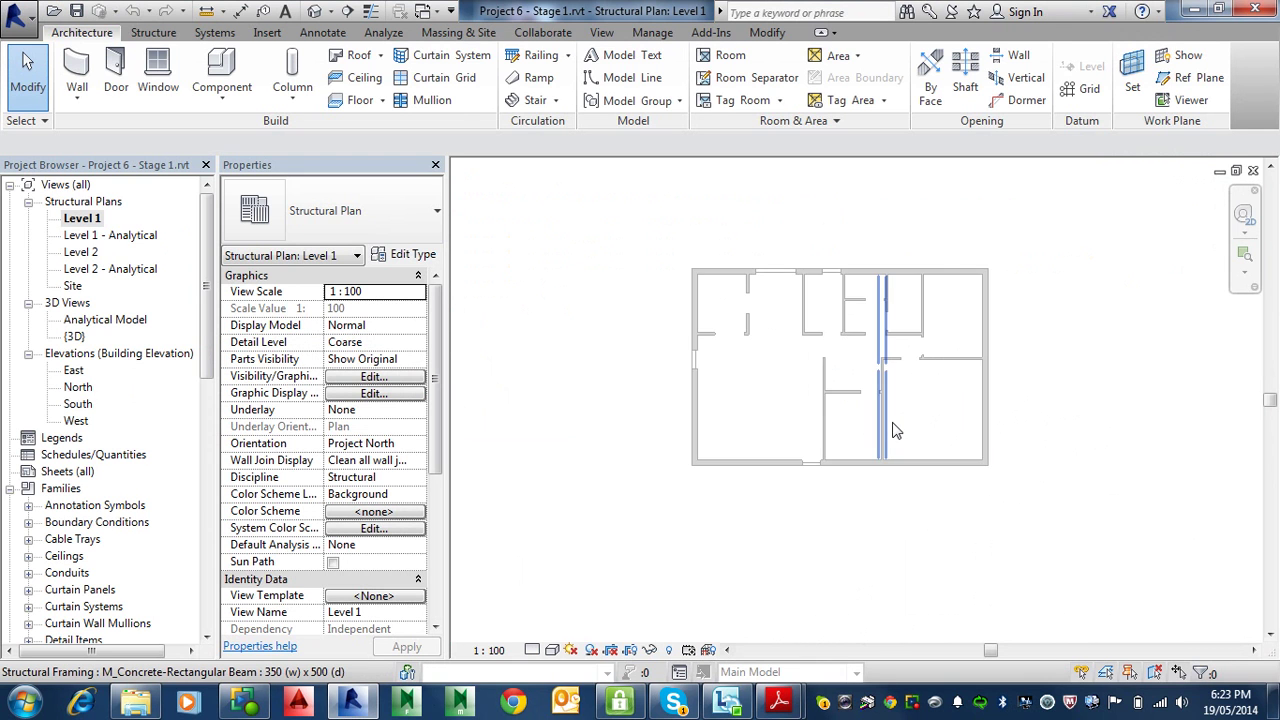
pyautogui.moveTo(860, 305); pyautogui.dragTo(952, 398, button='middle')
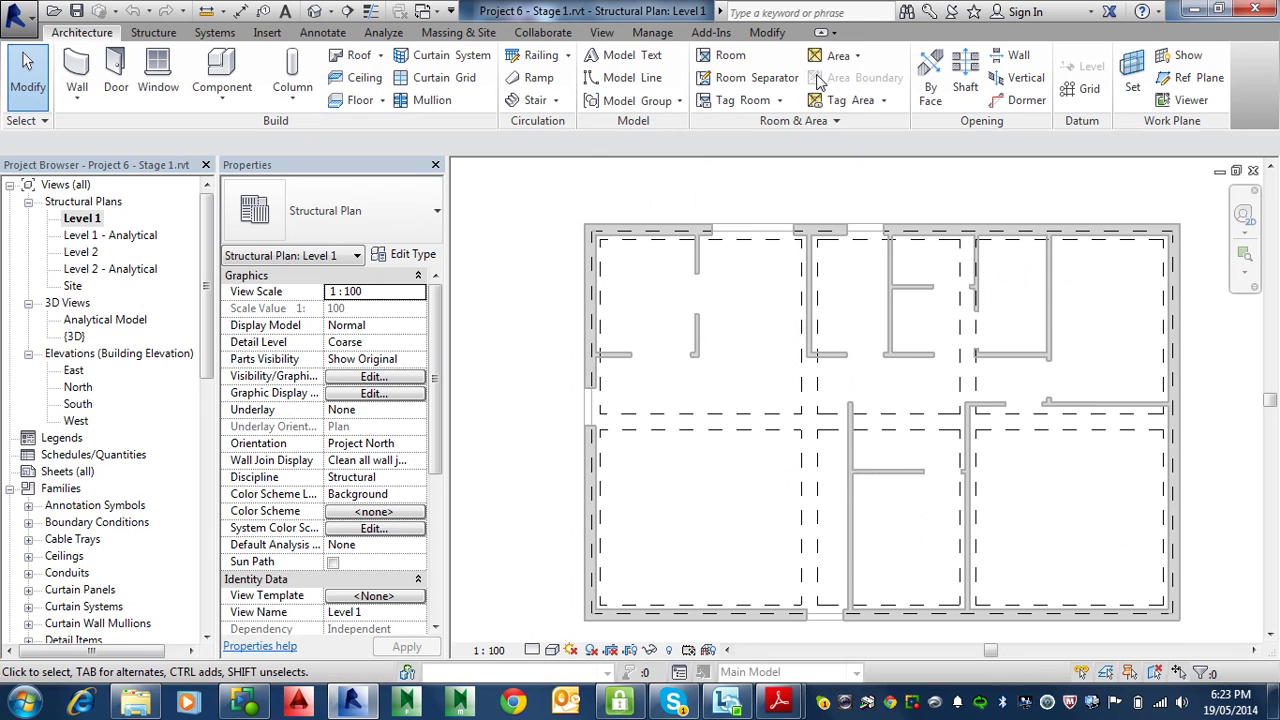
pyautogui.click(768, 33)
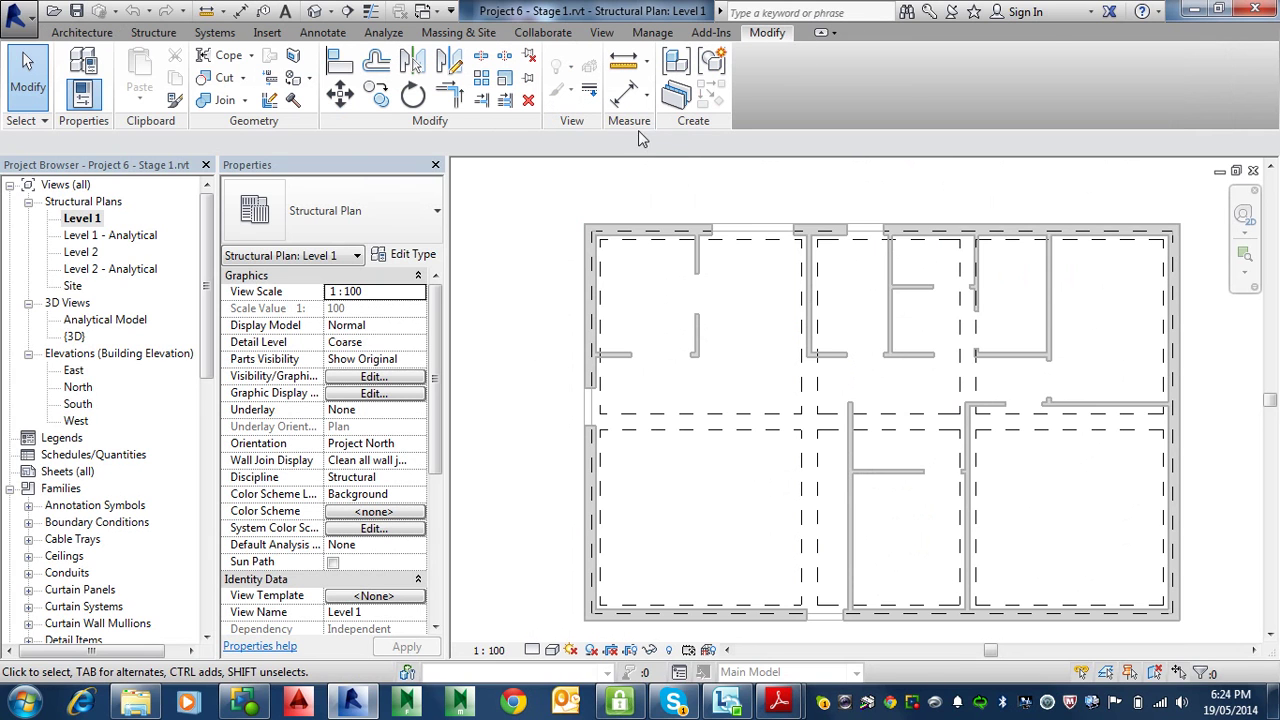
pyautogui.click(589, 91)
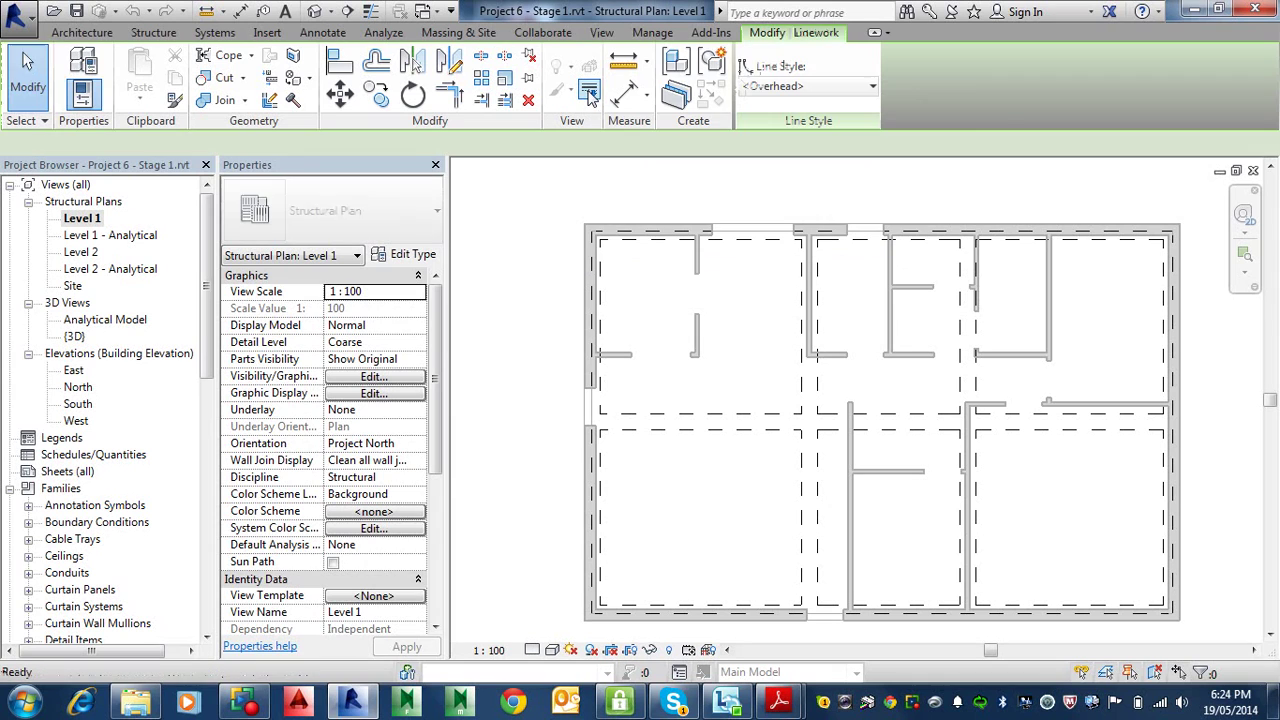
pyautogui.click(834, 90)
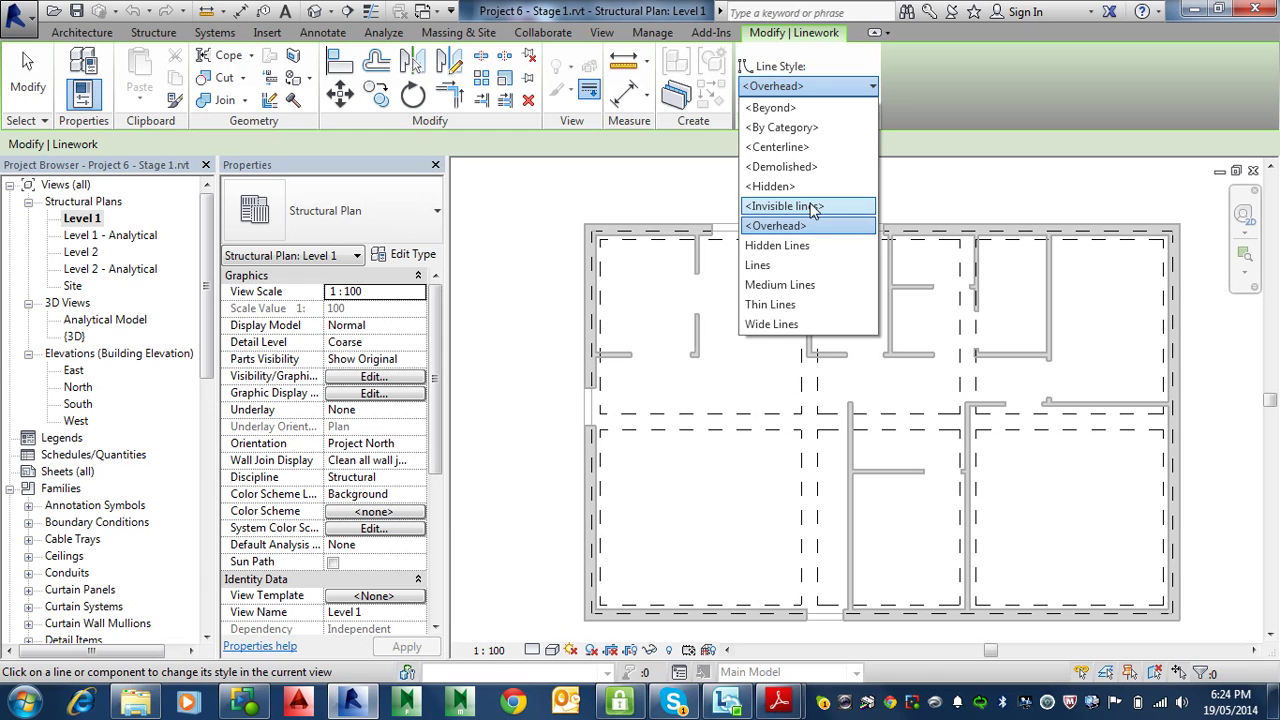
pyautogui.click(806, 325)
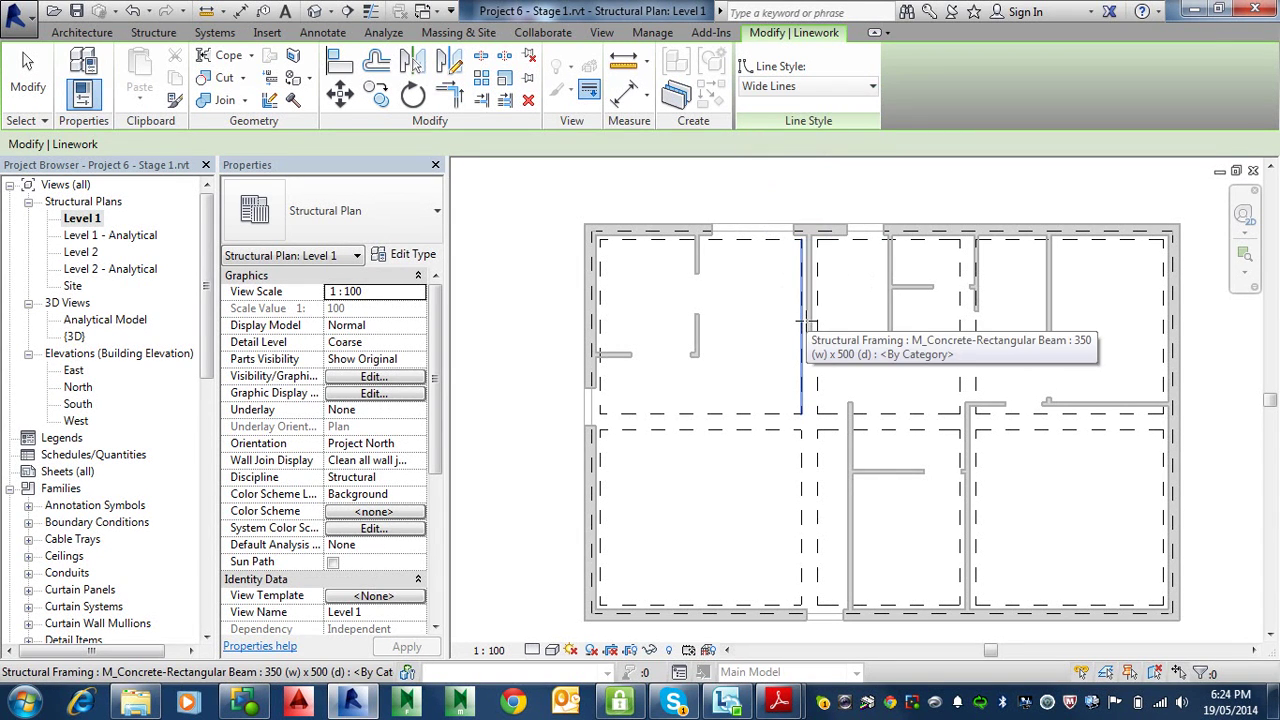
pyautogui.click(806, 325)
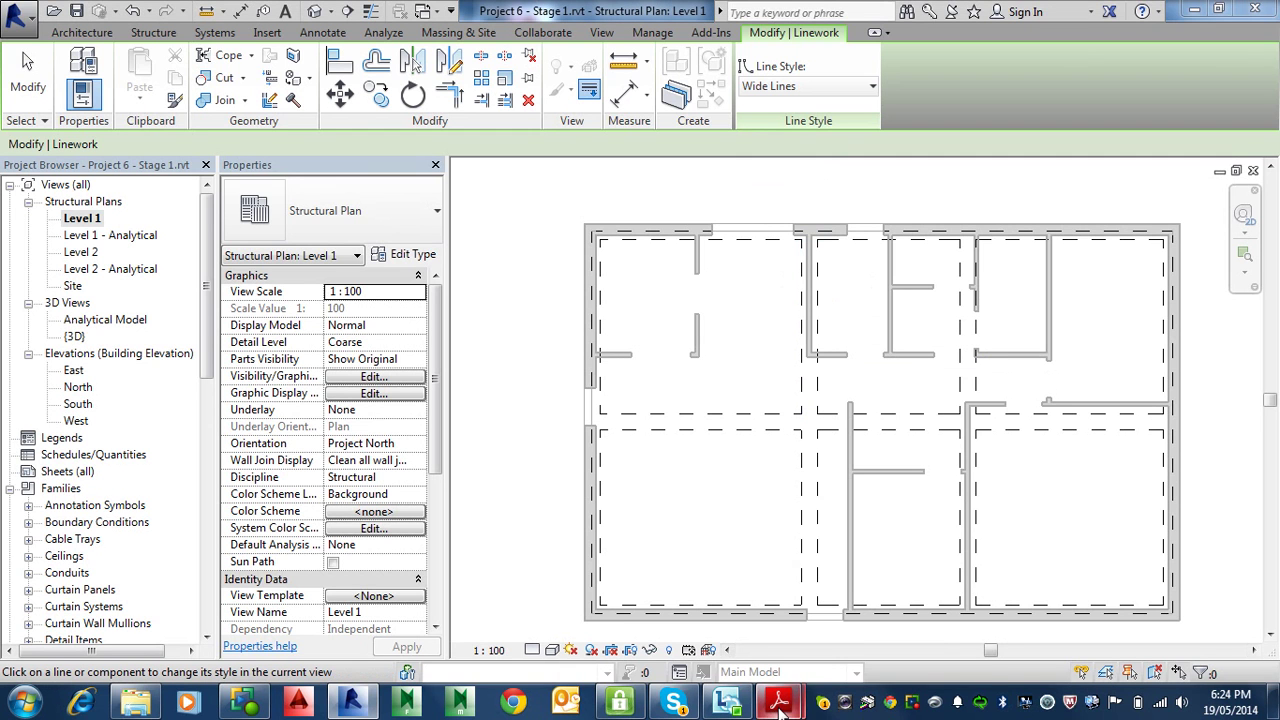
# Switch to the structural notes PDF and read the instructions for wide perimeter lines, medium rebate lines and footing beam dimensions
pyautogui.moveTo(779, 703)
pyautogui.click(850, 612)
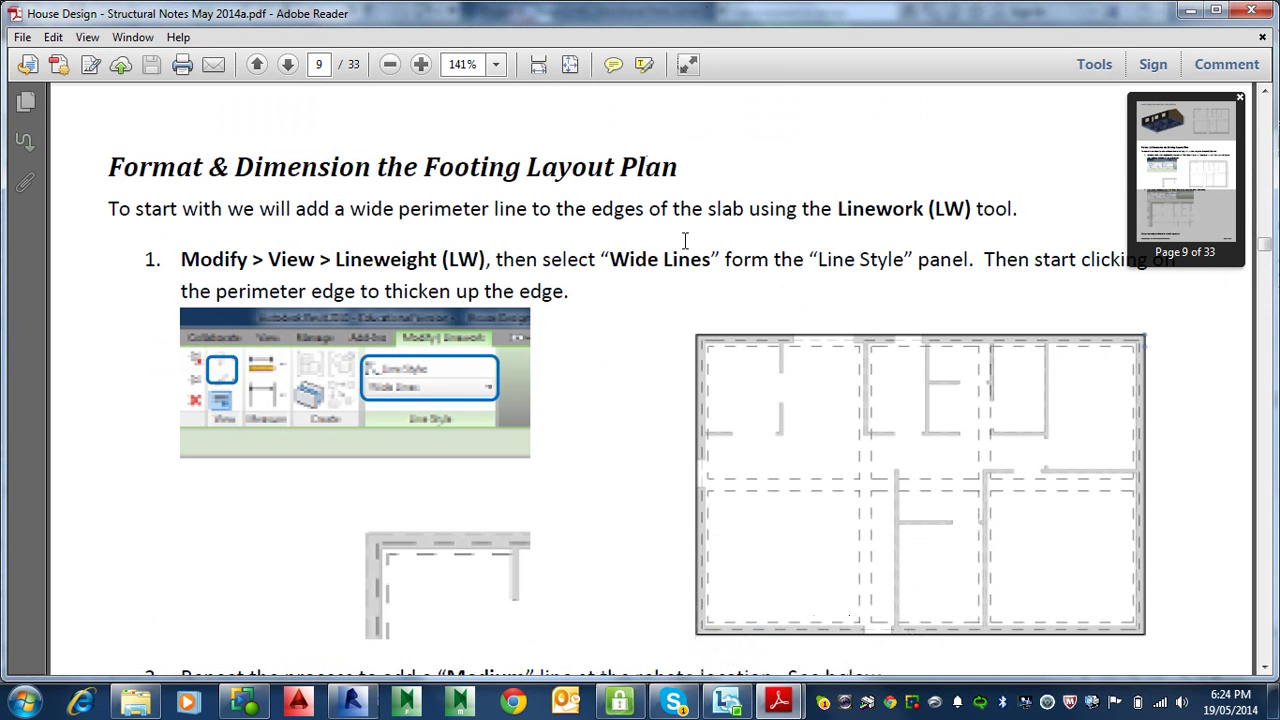
pyautogui.moveTo(724, 256); pyautogui.dragTo(768, 250)
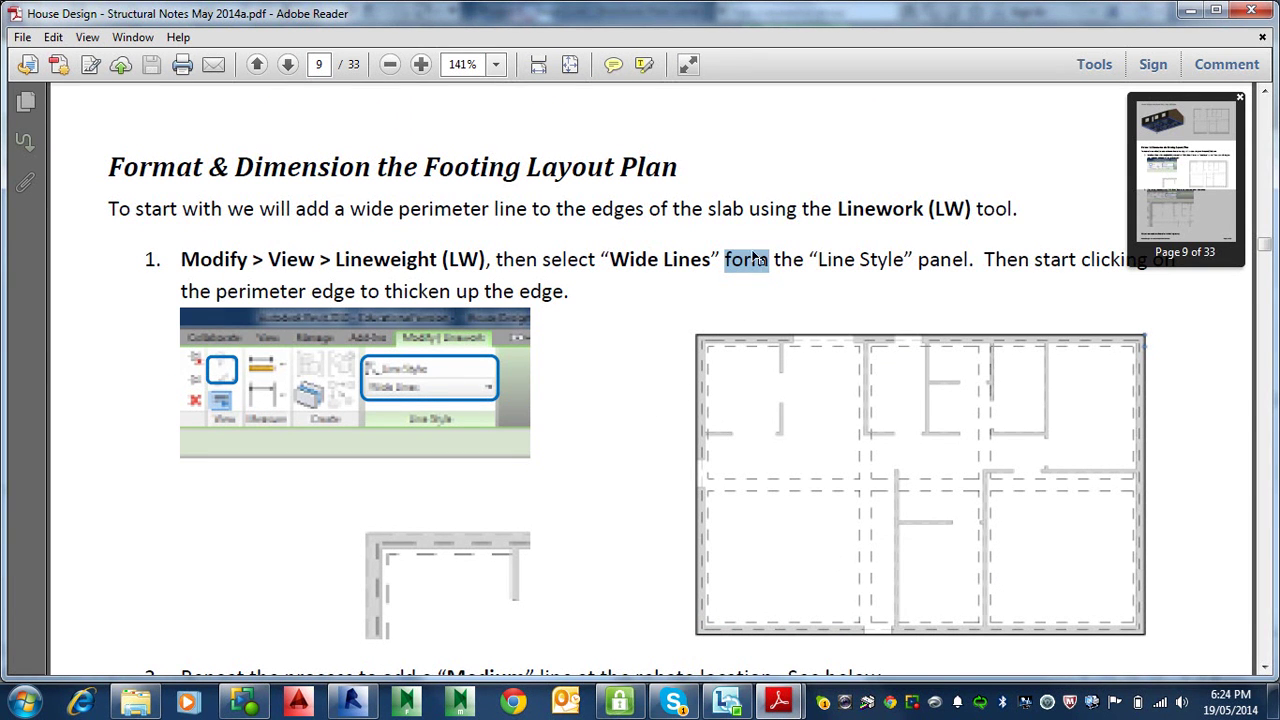
pyautogui.click(711, 304)
pyautogui.scroll(-3, 640, 380)
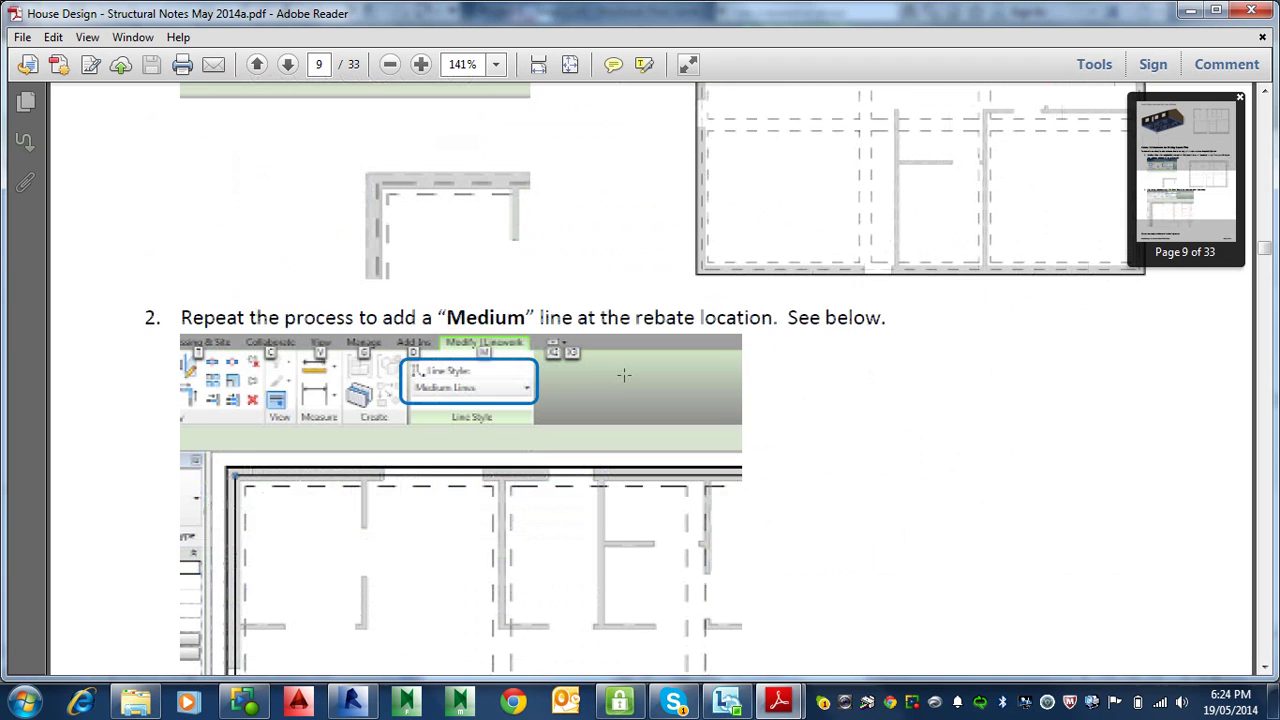
pyautogui.scroll(-5, 470, 405)
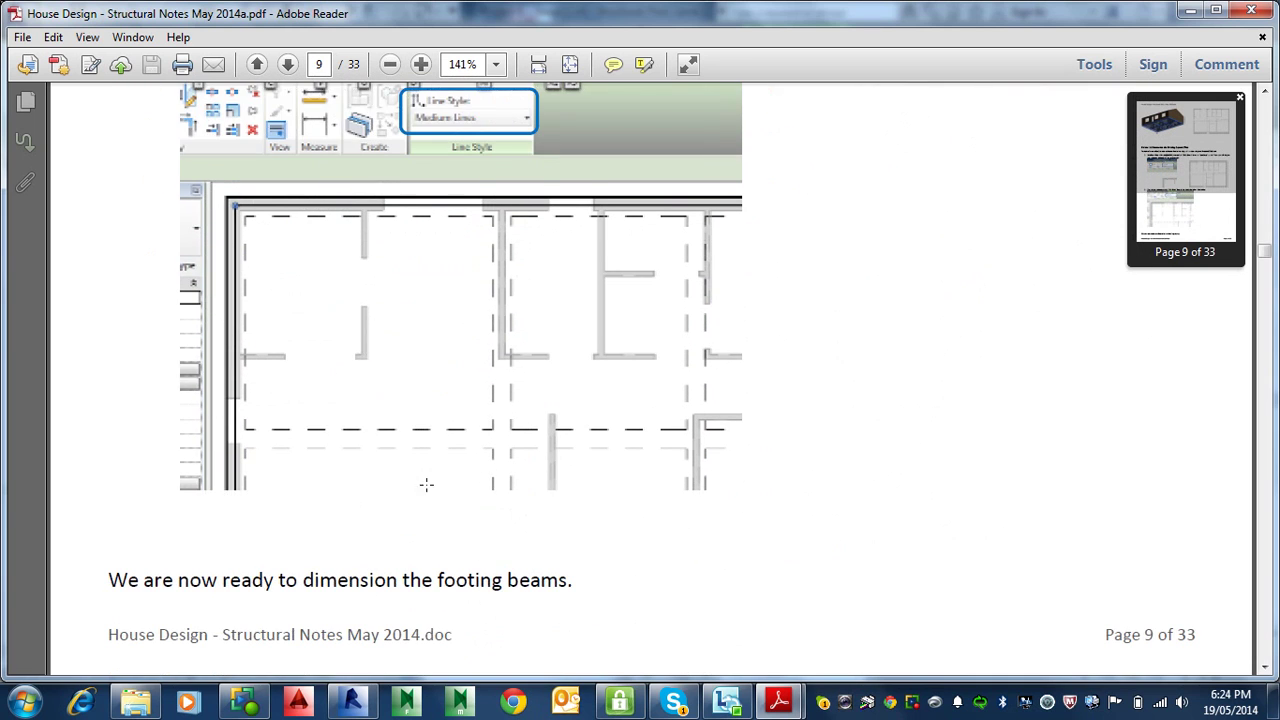
pyautogui.scroll(-1, 426, 484)
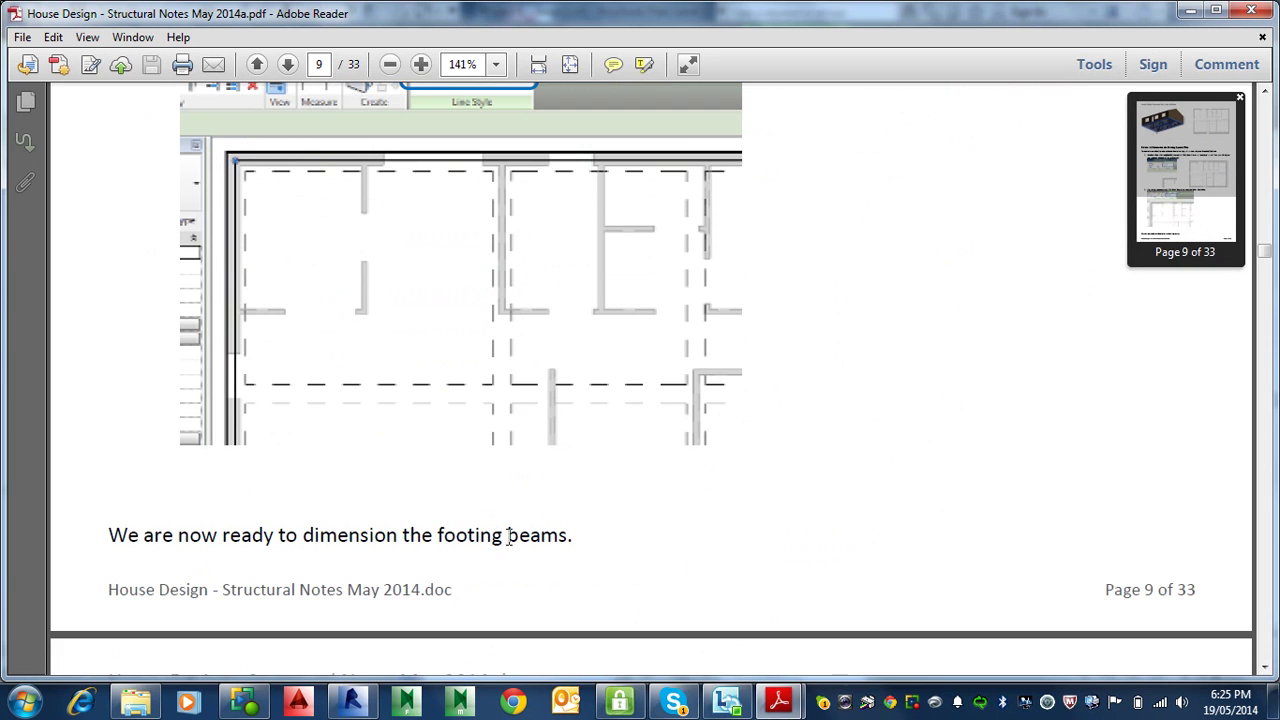
pyautogui.scroll(7, 510, 535)
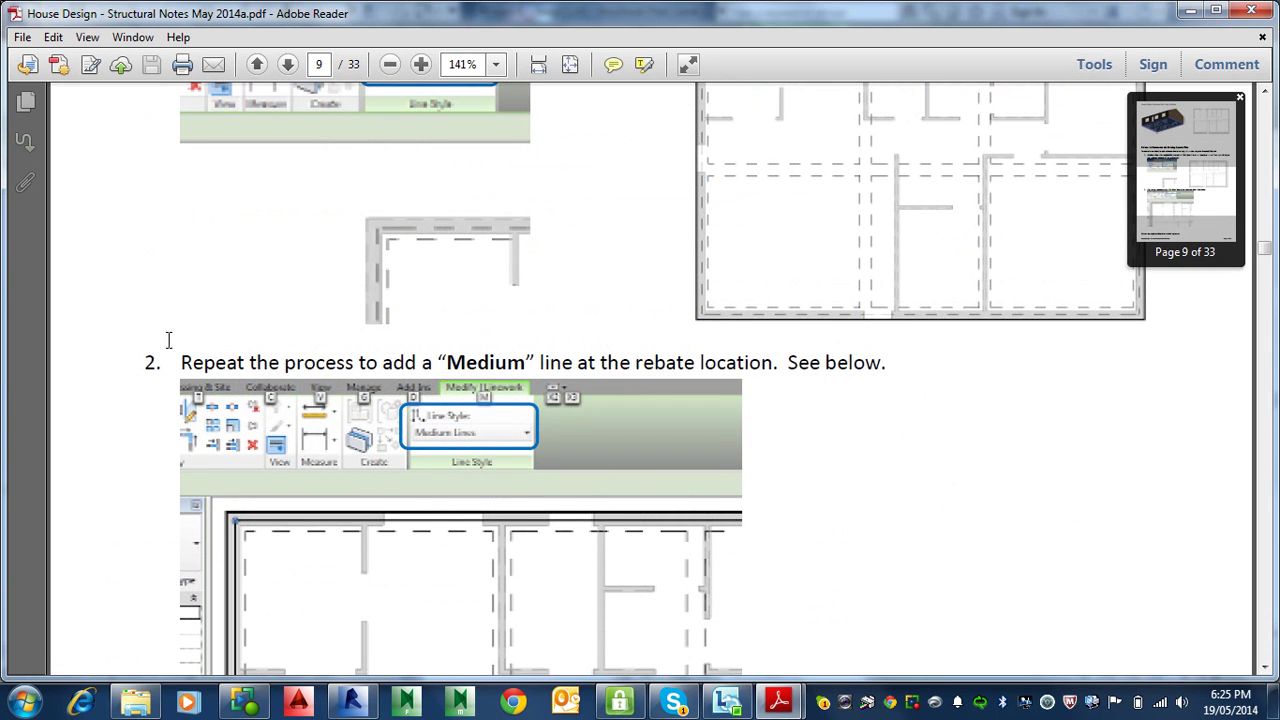
pyautogui.scroll(7, 220, 372)
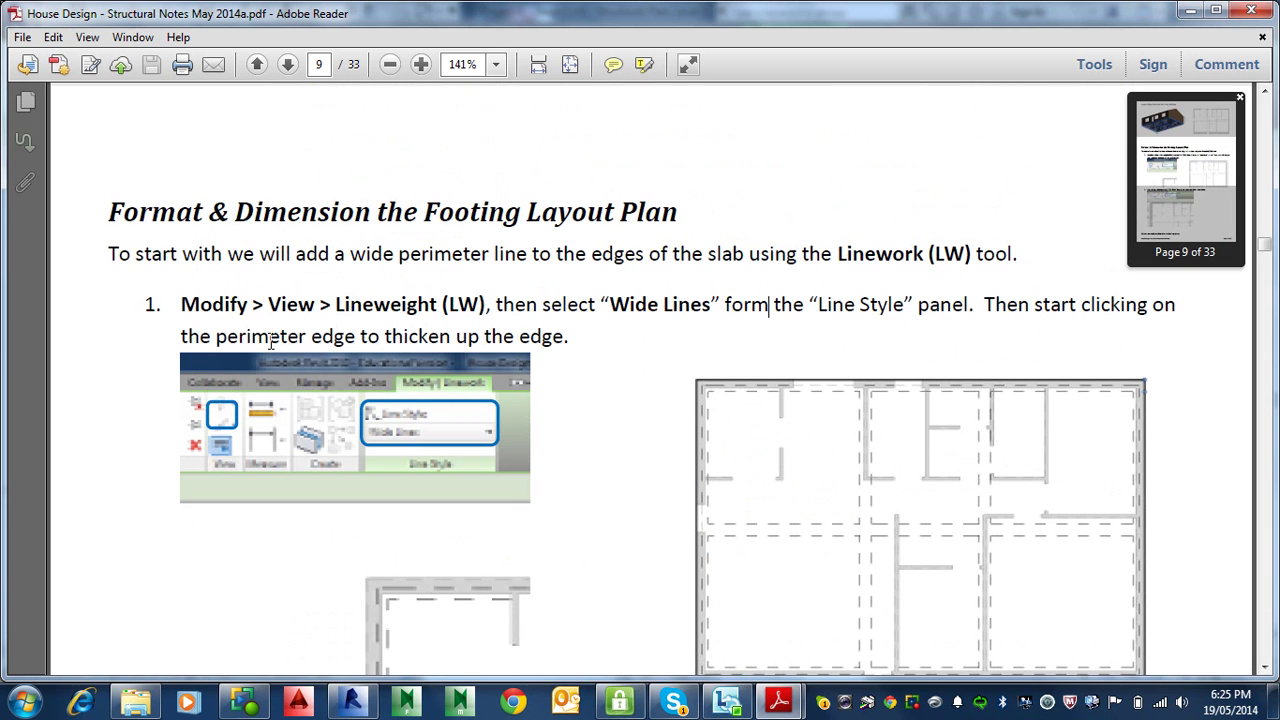
pyautogui.scroll(-7, 620, 352)
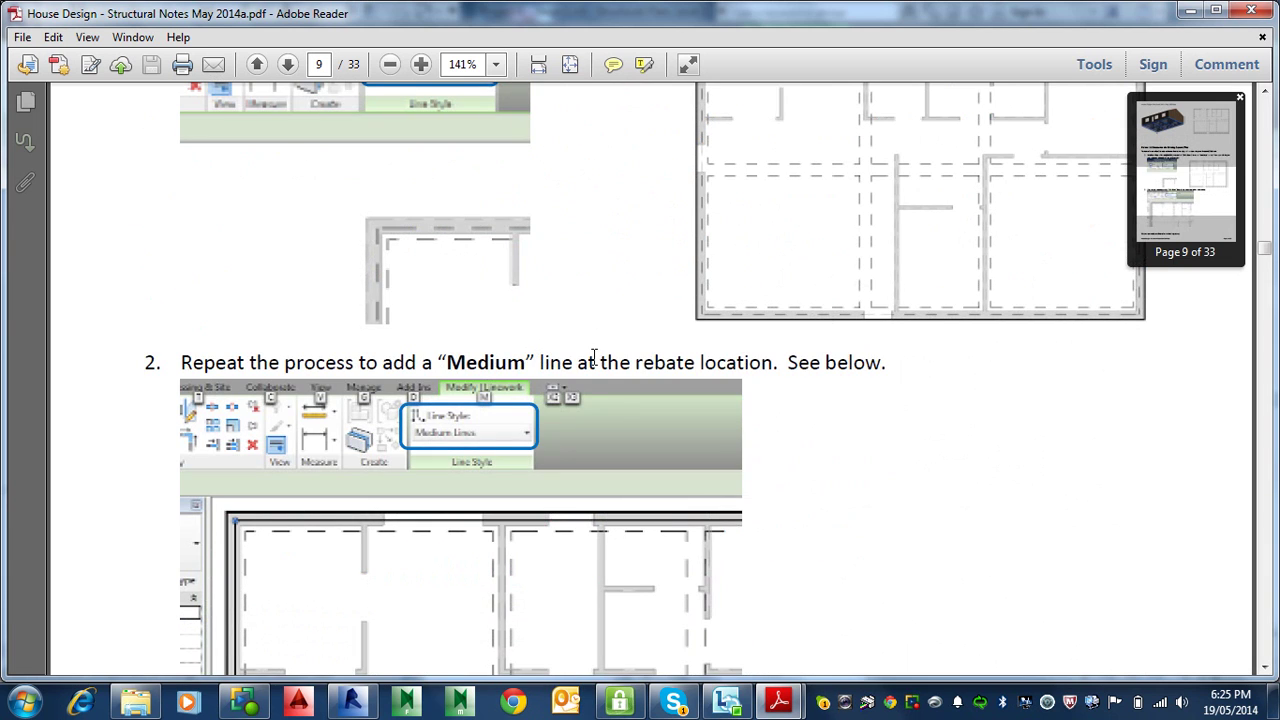
pyautogui.scroll(-5, 475, 431)
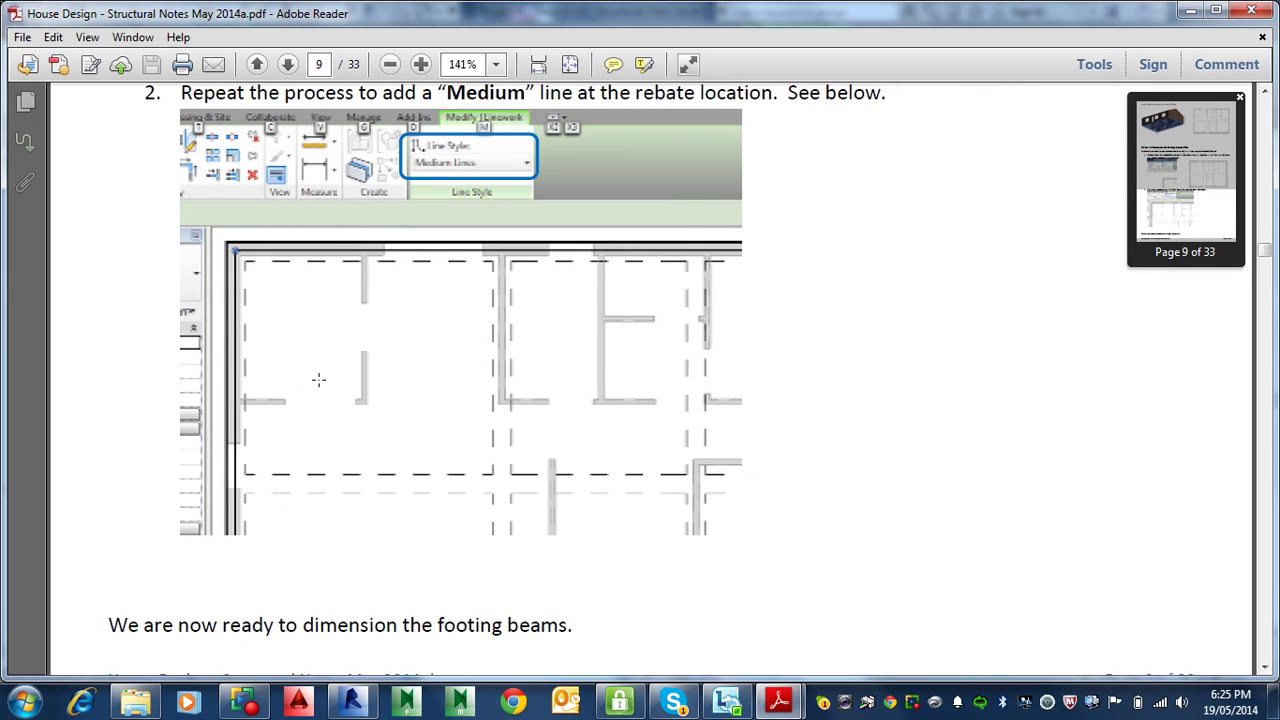
pyautogui.scroll(-3, 385, 340)
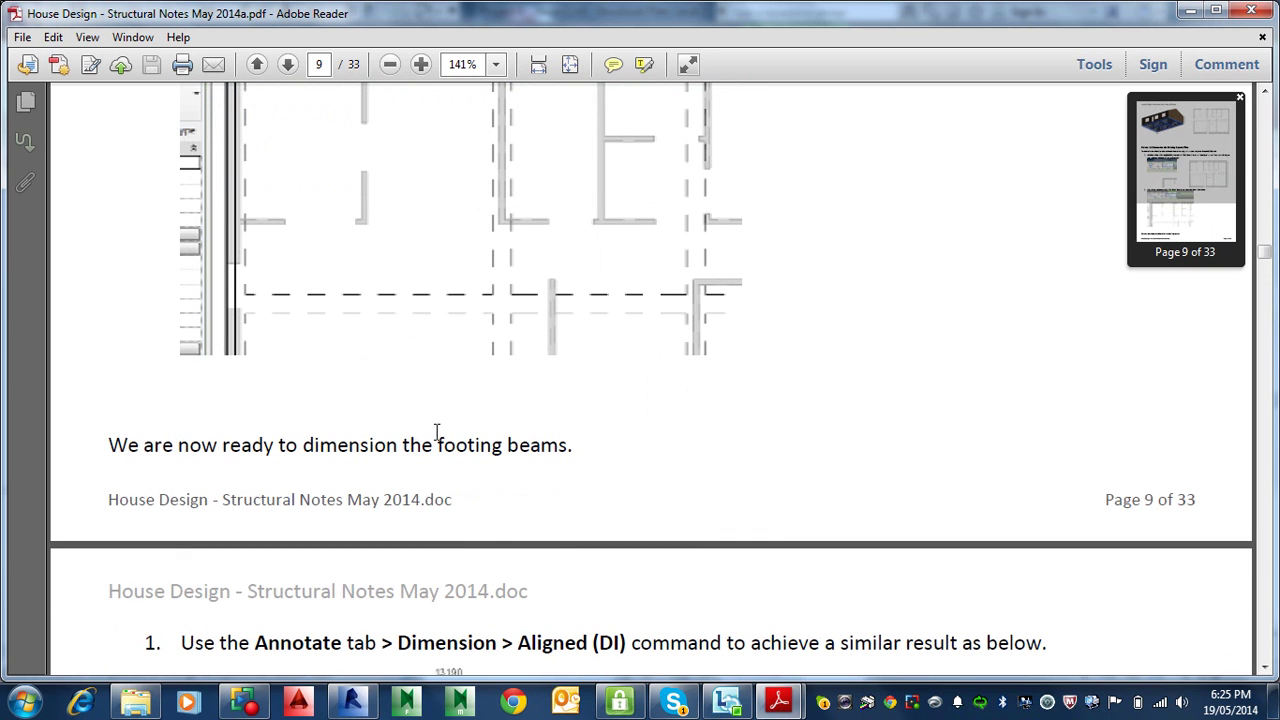
pyautogui.scroll(-3, 586, 551)
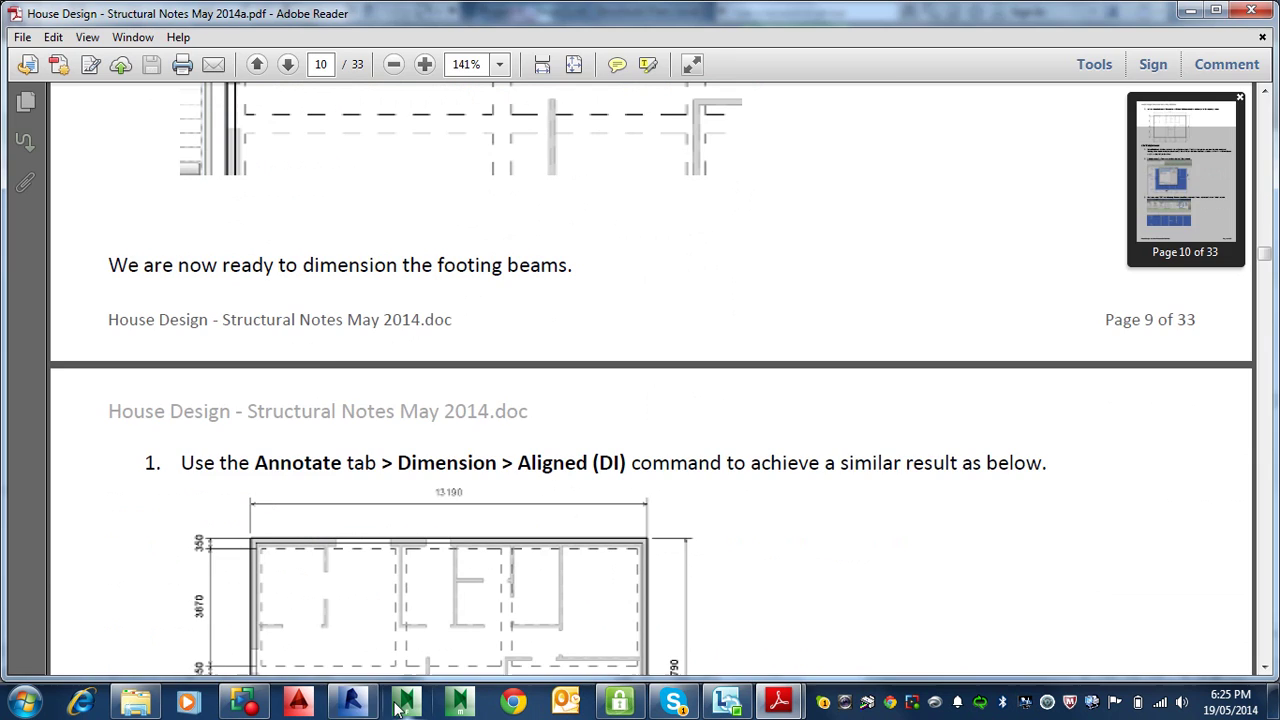
# Return to Revit and apply the Wide Lines style to the slab's left and upper perimeter edges in the Level 1 plan
pyautogui.click(352, 702)
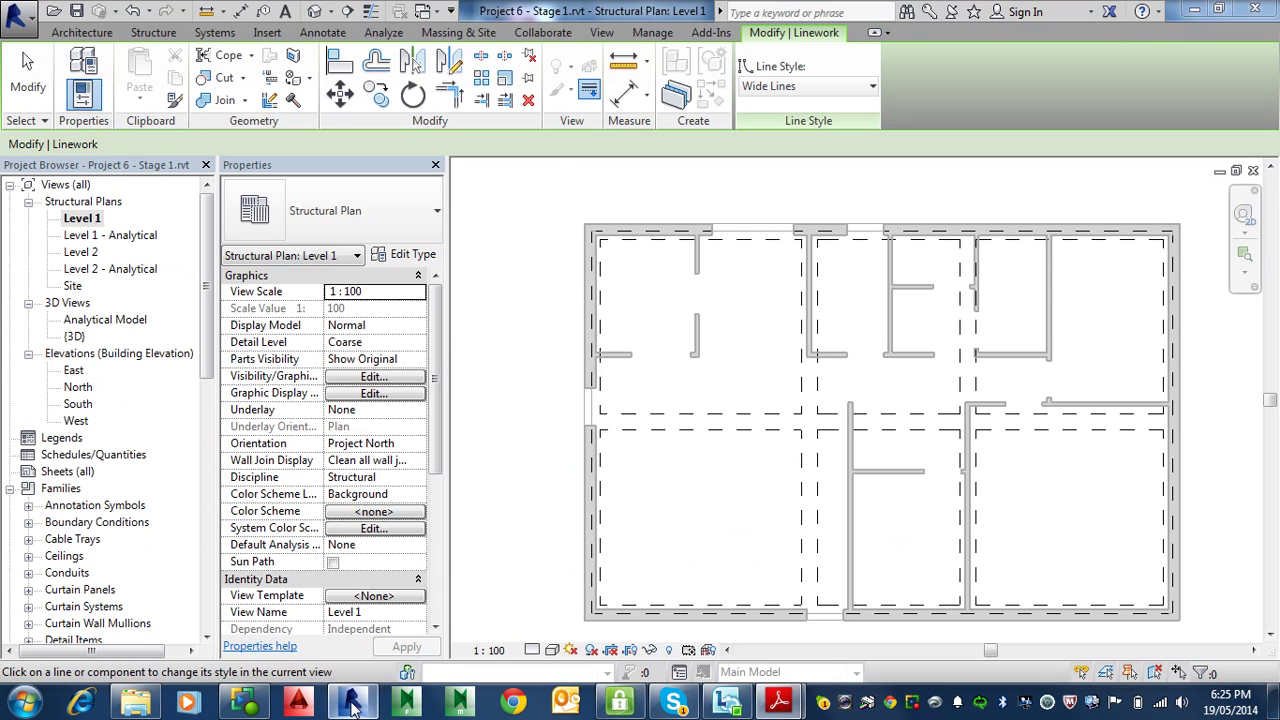
pyautogui.click(589, 381)
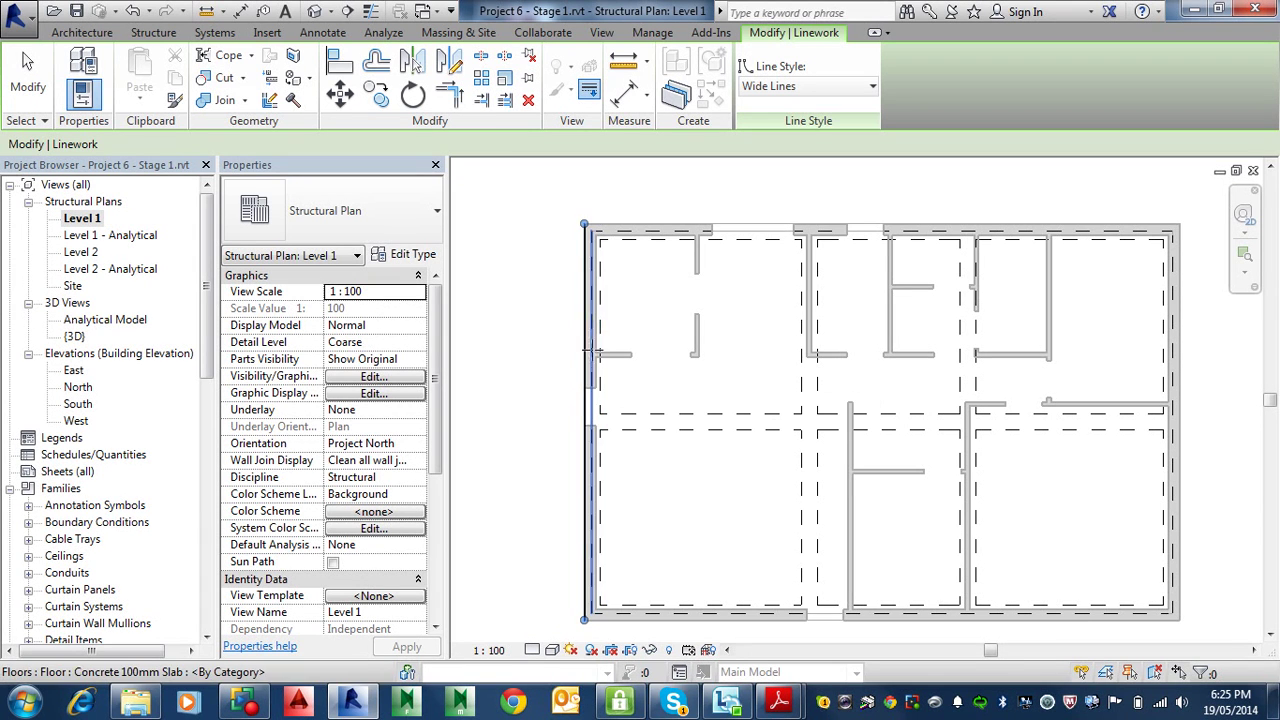
pyautogui.scroll(2, 705, 227)
pyautogui.moveTo(705, 227); pyautogui.dragTo(809, 426, button='middle')
pyautogui.scroll(1, 677, 395)
pyautogui.scroll(3, 677, 395)
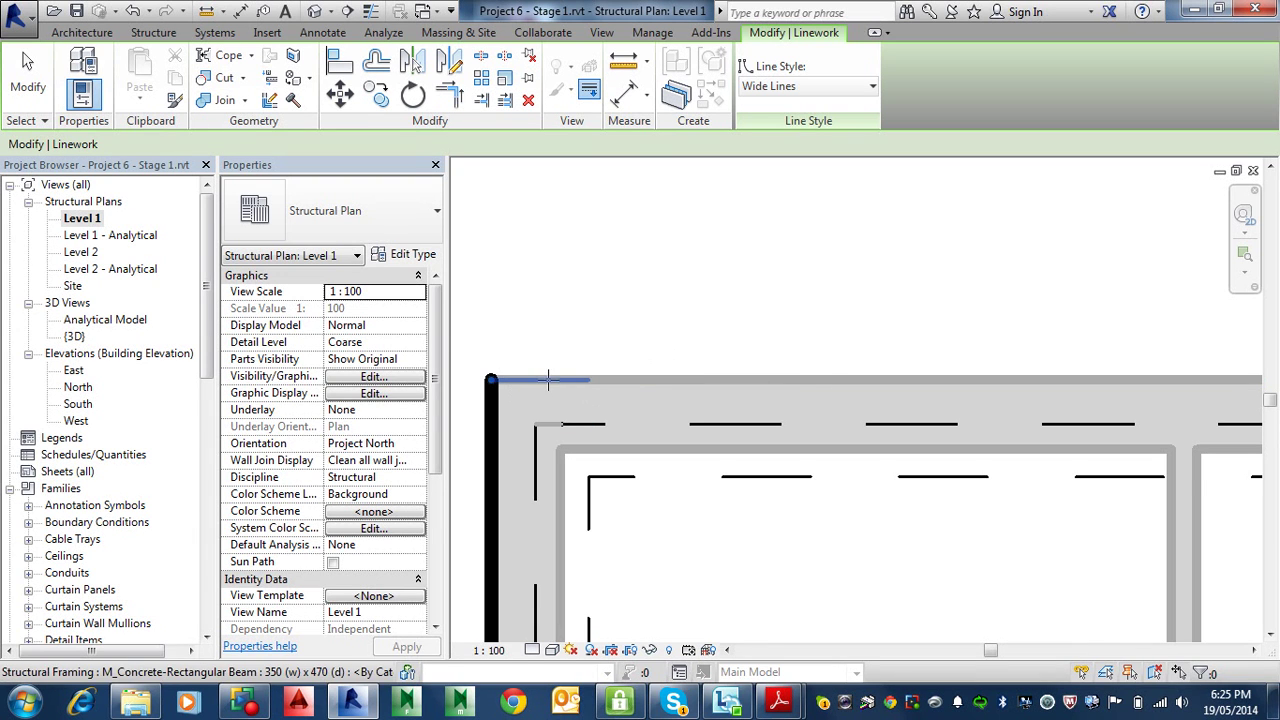
pyautogui.click(548, 379)
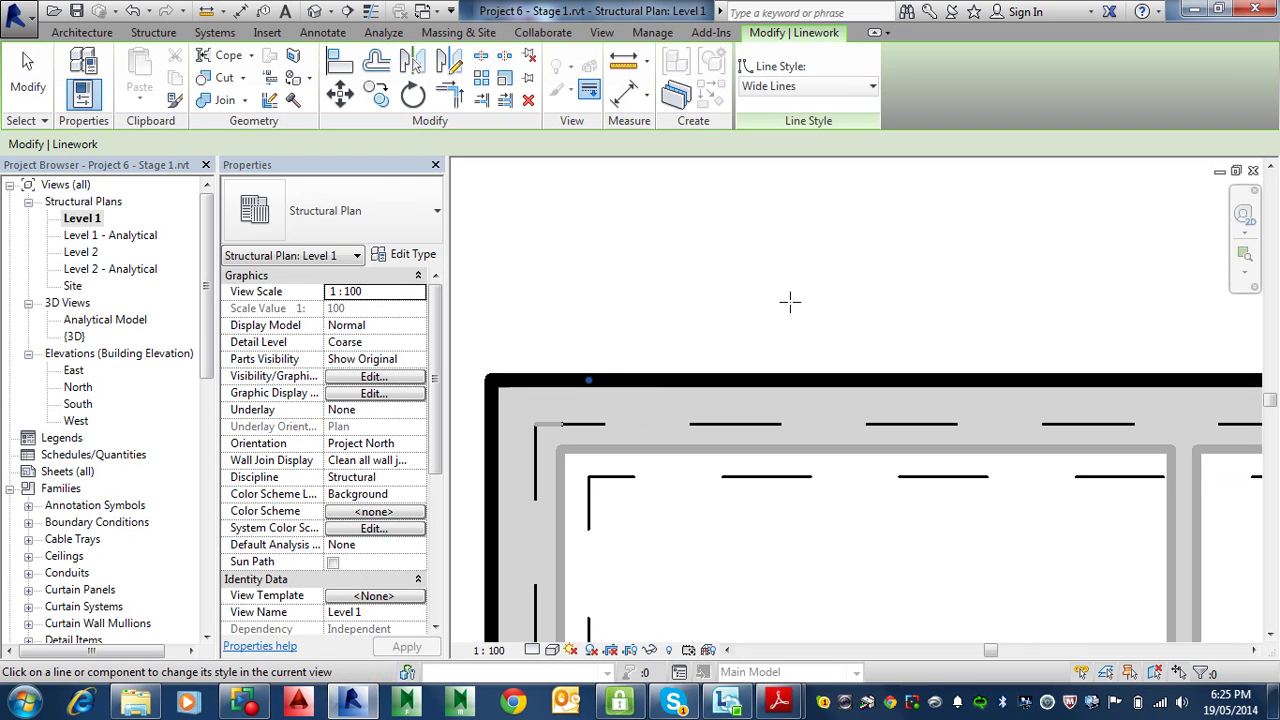
# Apply the Wide Lines style to the slab's right perimeter edge, including the short segment at the upper corner
pyautogui.scroll(-4, 1014, 294)
pyautogui.moveTo(1014, 294); pyautogui.dragTo(490, 172, button='middle')
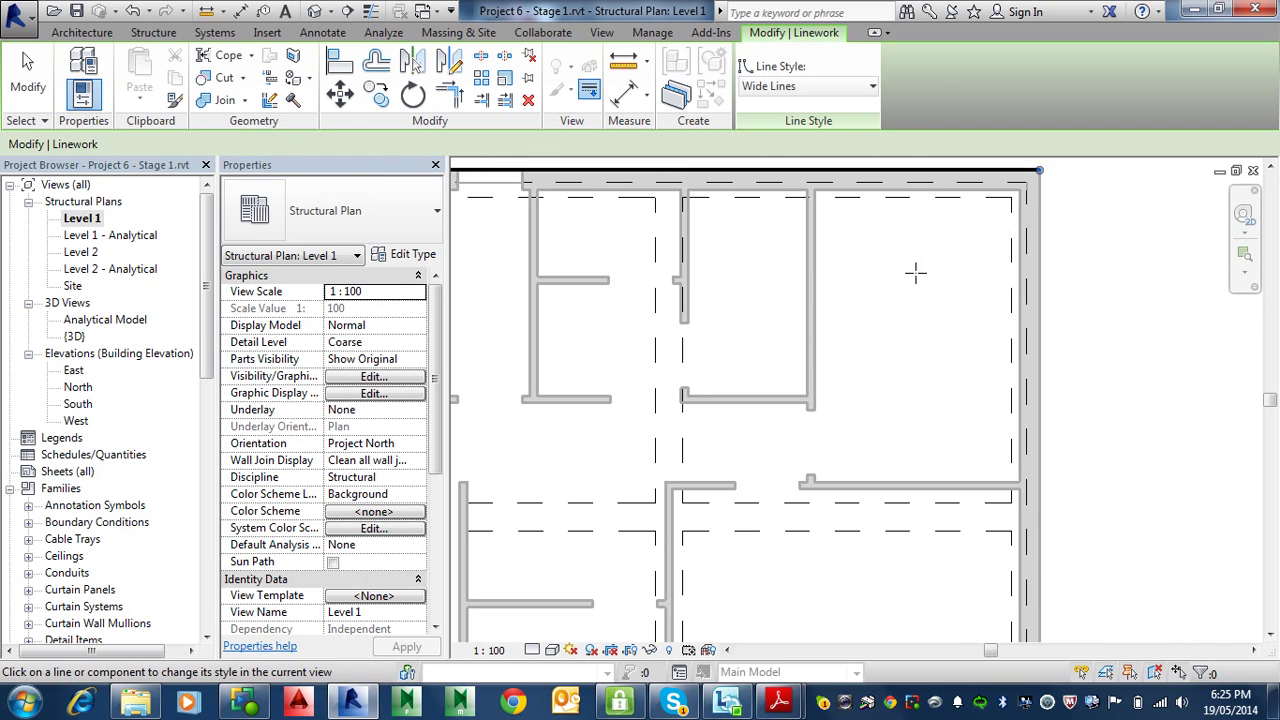
pyautogui.moveTo(1024, 195); pyautogui.dragTo(1038, 261, button='middle')
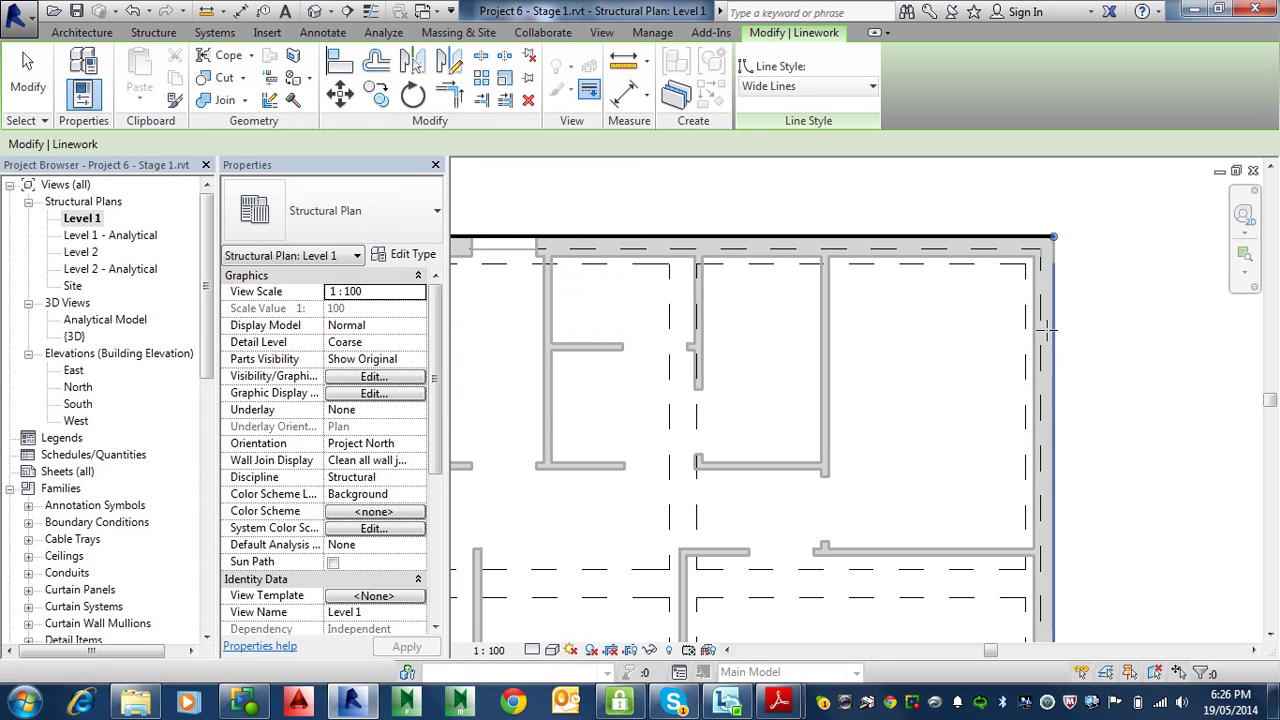
pyautogui.click(1055, 295)
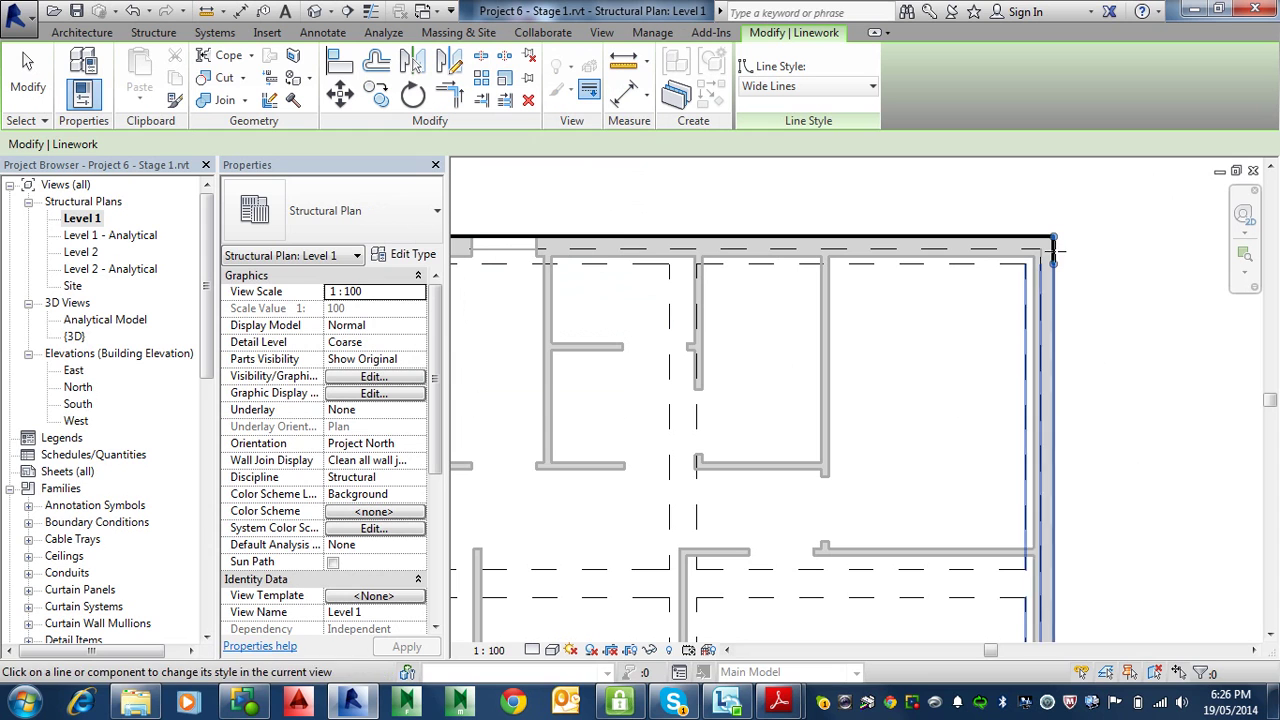
# Apply the Wide Lines style to the slab's lower perimeter edge, including the short segments at both lower corners
pyautogui.moveTo(1055, 310); pyautogui.dragTo(970, 405, button='middle')
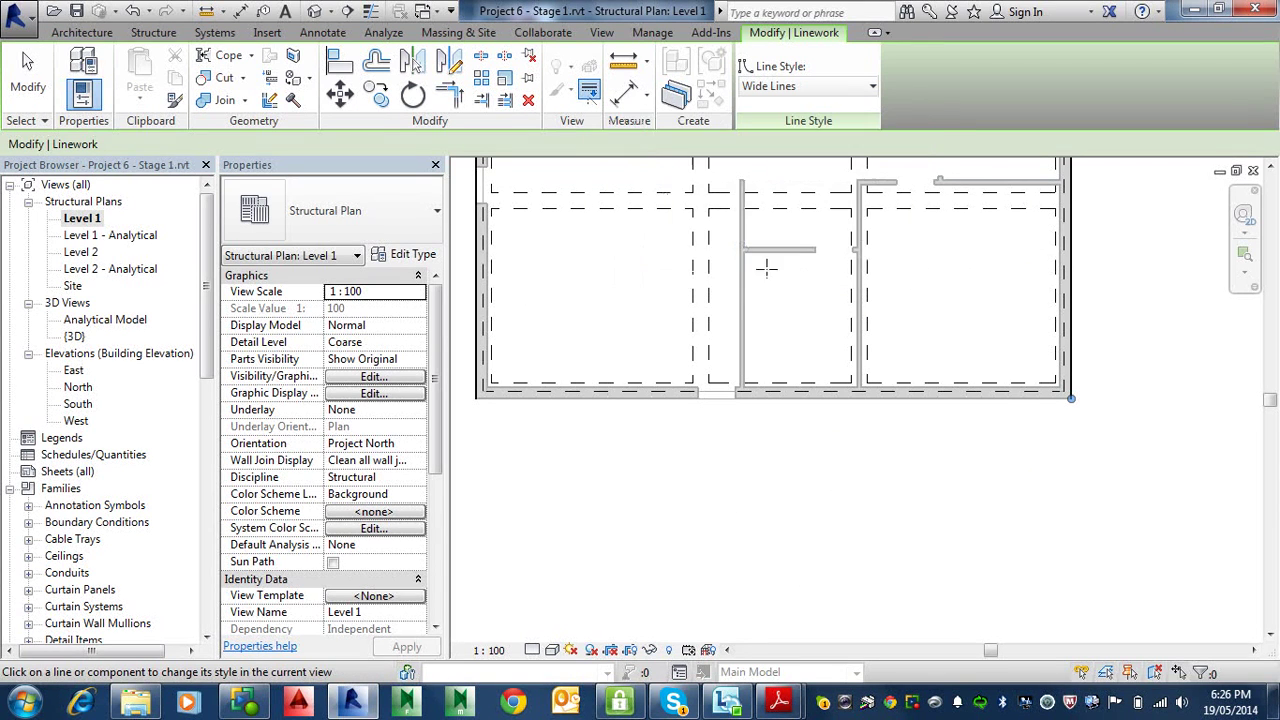
pyautogui.scroll(2, 1030, 402)
pyautogui.scroll(2, 1030, 402)
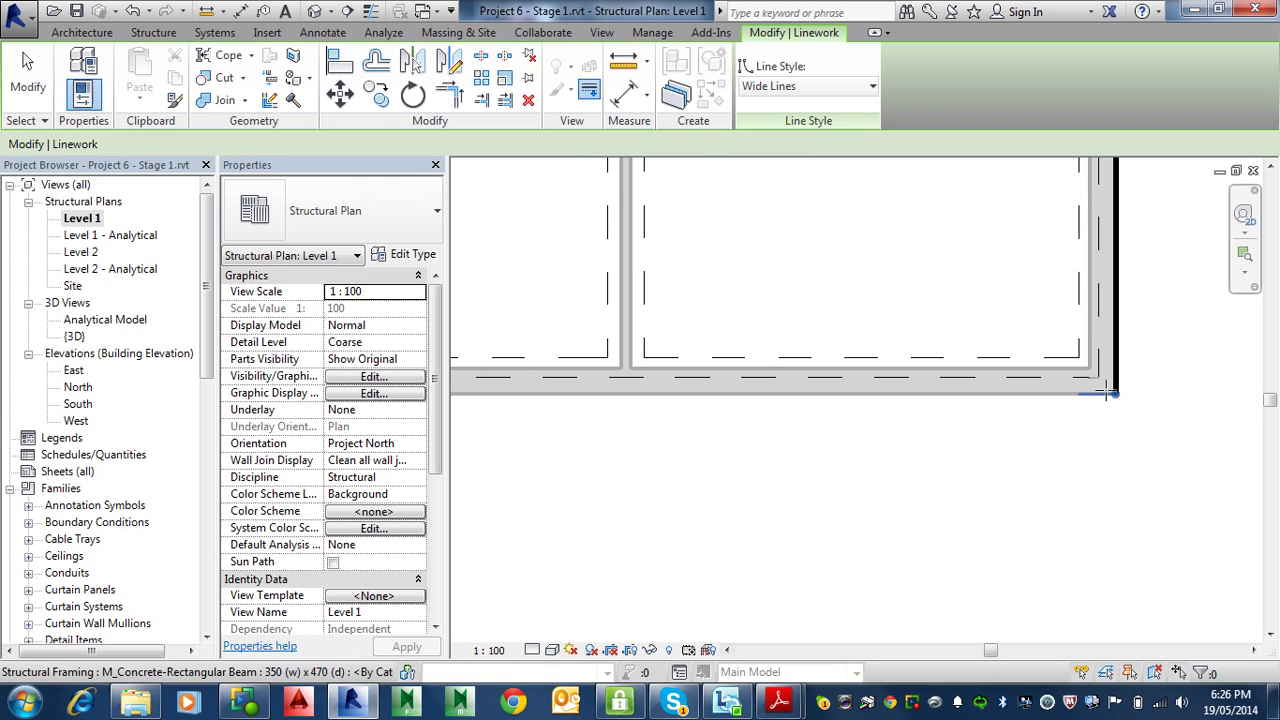
pyautogui.moveTo(1028, 395); pyautogui.dragTo(904, 440, button='middle')
pyautogui.scroll(2, 769, 421)
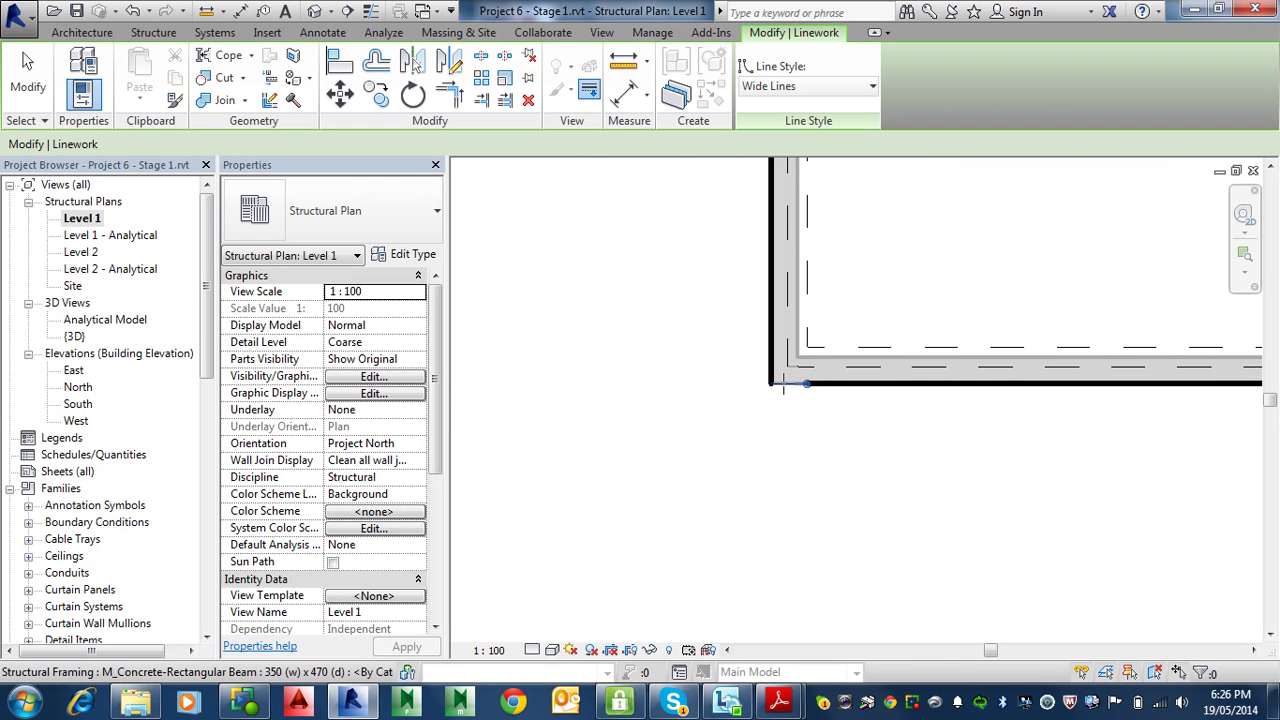
pyautogui.scroll(4, 784, 386)
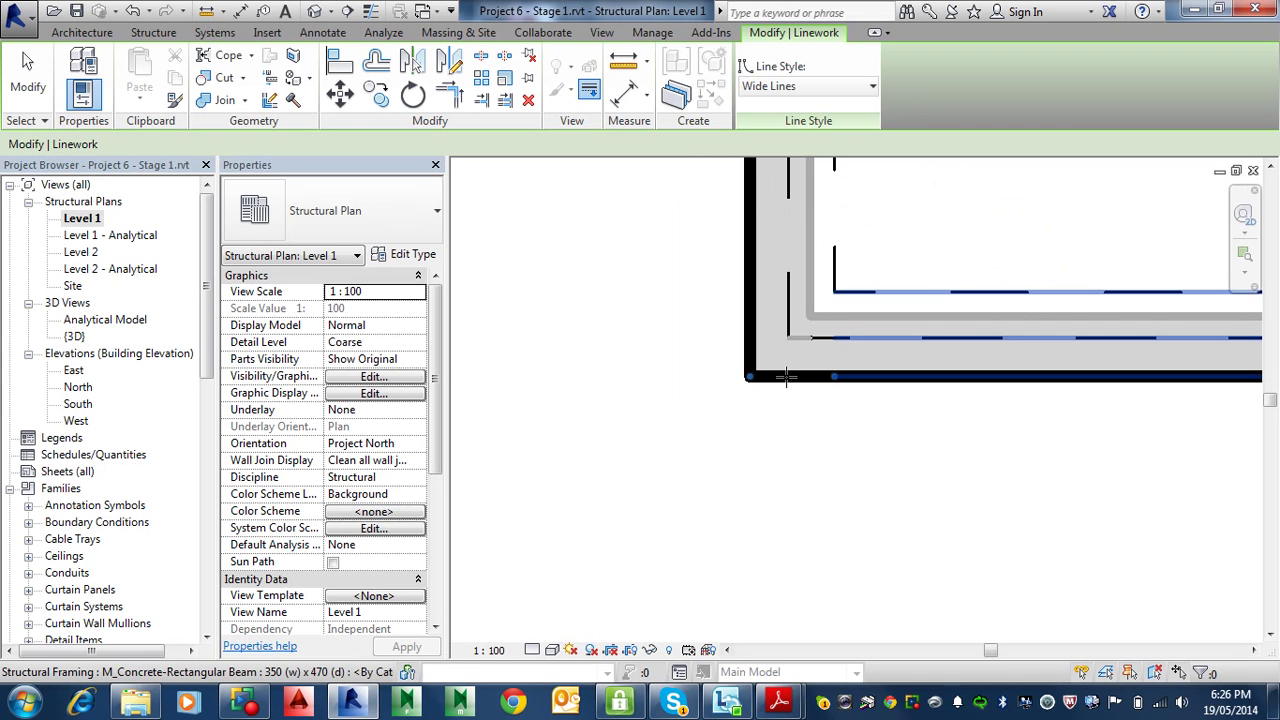
pyautogui.moveTo(786, 376); pyautogui.dragTo(889, 366, button='middle')
pyautogui.scroll(-3, 889, 366)
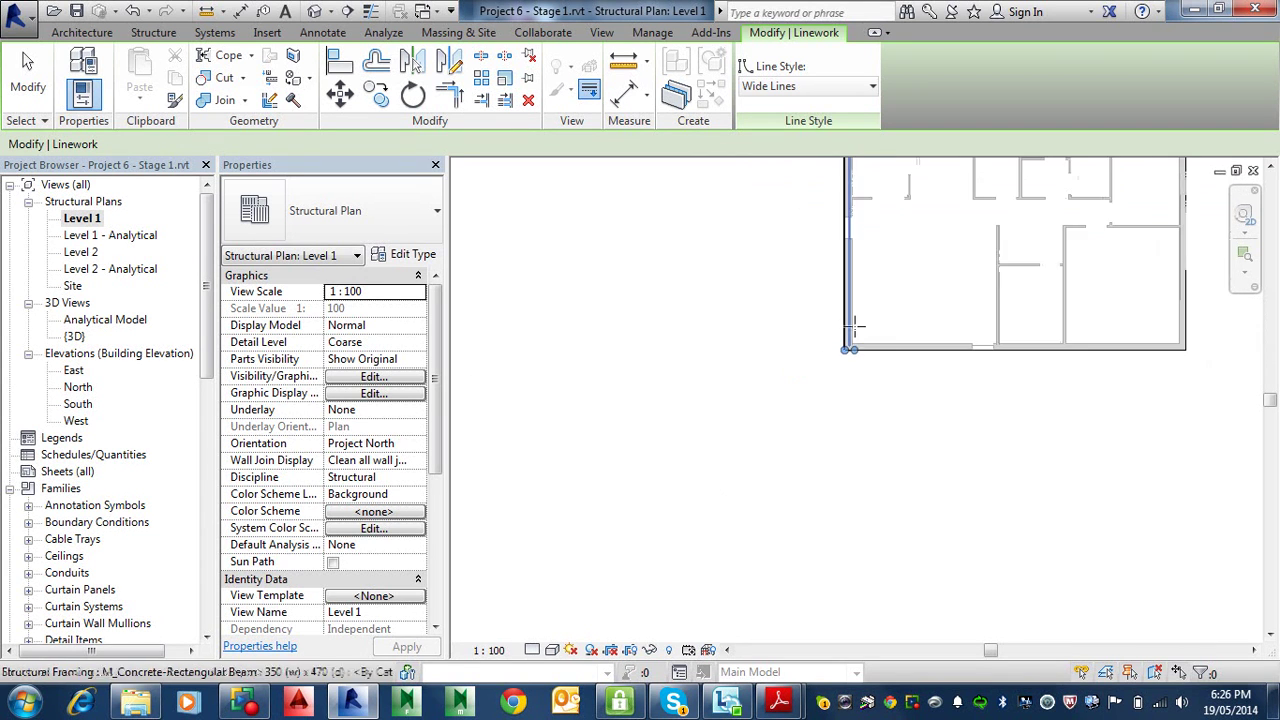
# Switch the Linework style to Medium Lines and apply it to the rebate lines inside the slab's left and upper edges
pyautogui.moveTo(927, 262); pyautogui.dragTo(803, 457, button='middle')
pyautogui.scroll(1, 792, 430)
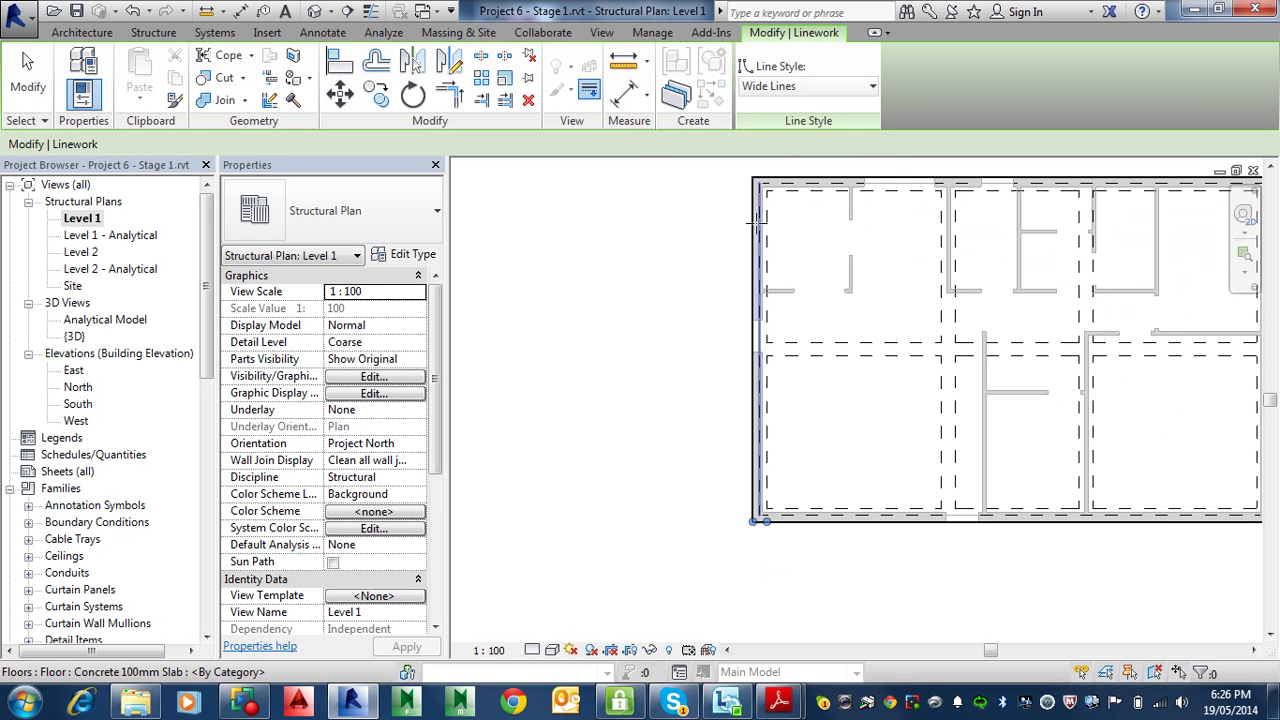
pyautogui.click(766, 87)
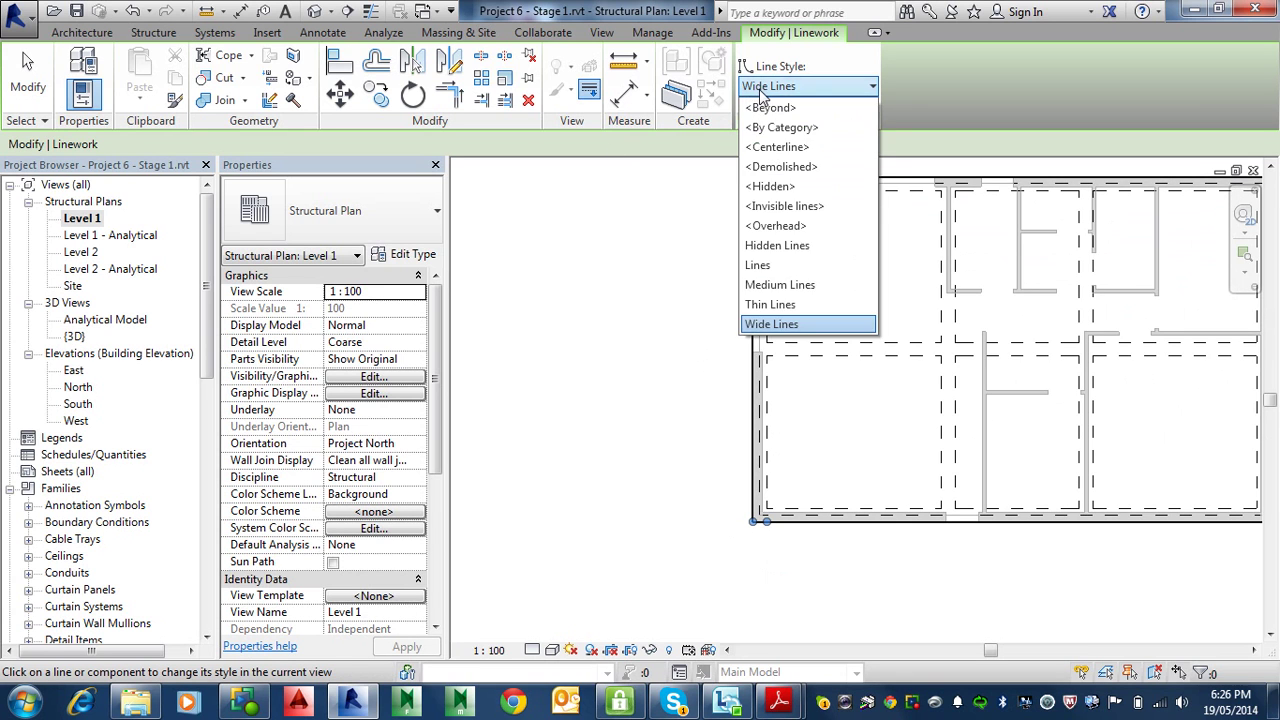
pyautogui.click(780, 285)
pyautogui.scroll(3, 748, 405)
pyautogui.scroll(-2, 748, 405)
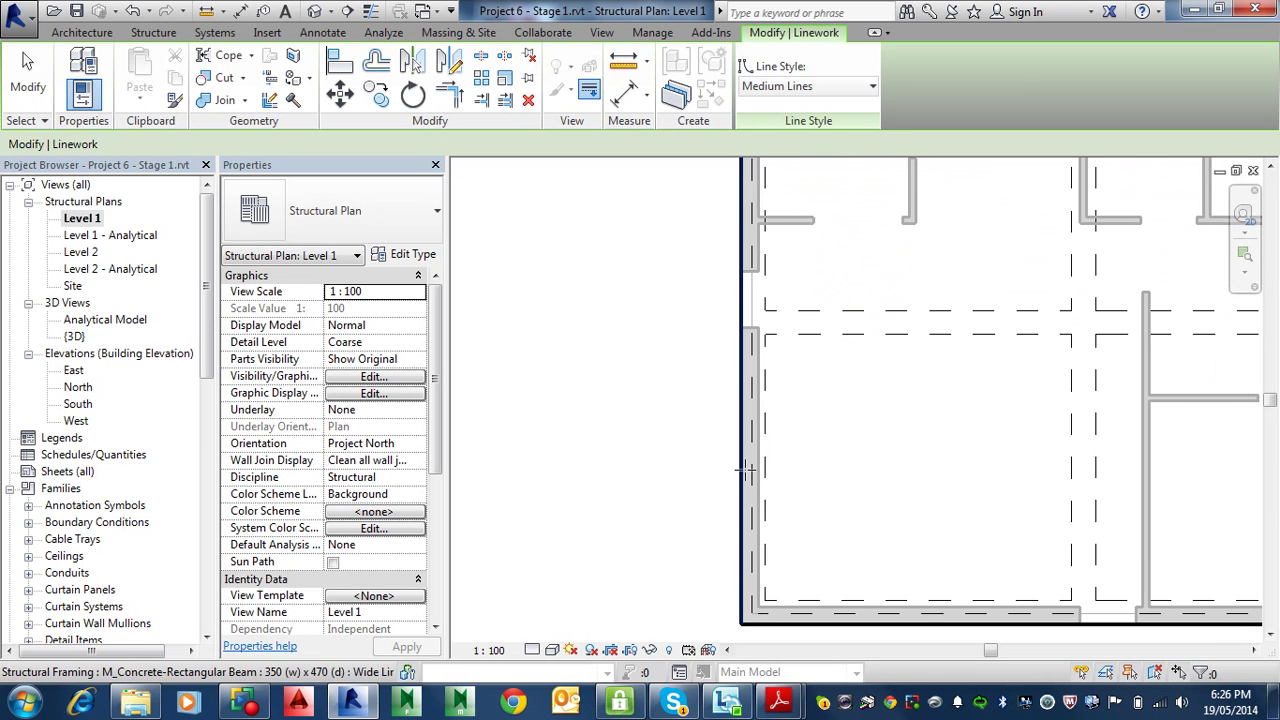
pyautogui.scroll(5, 750, 410)
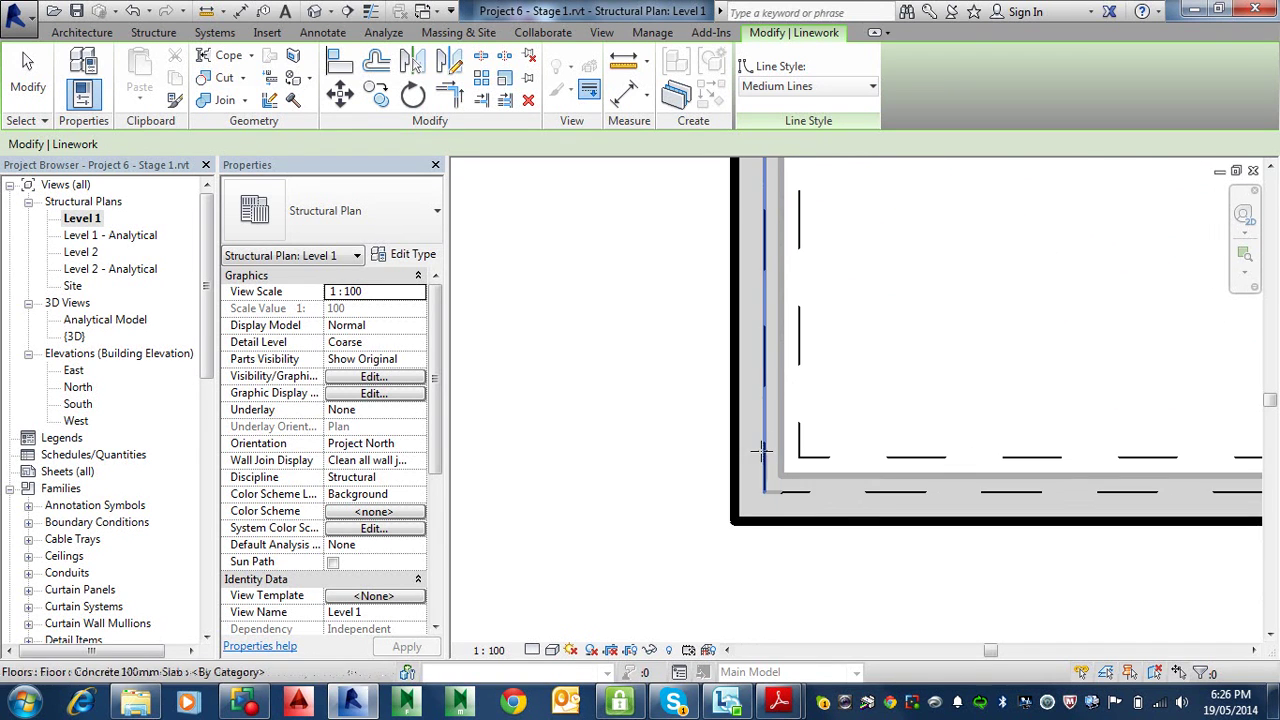
pyautogui.scroll(-2, 825, 350)
pyautogui.scroll(-3, 829, 345)
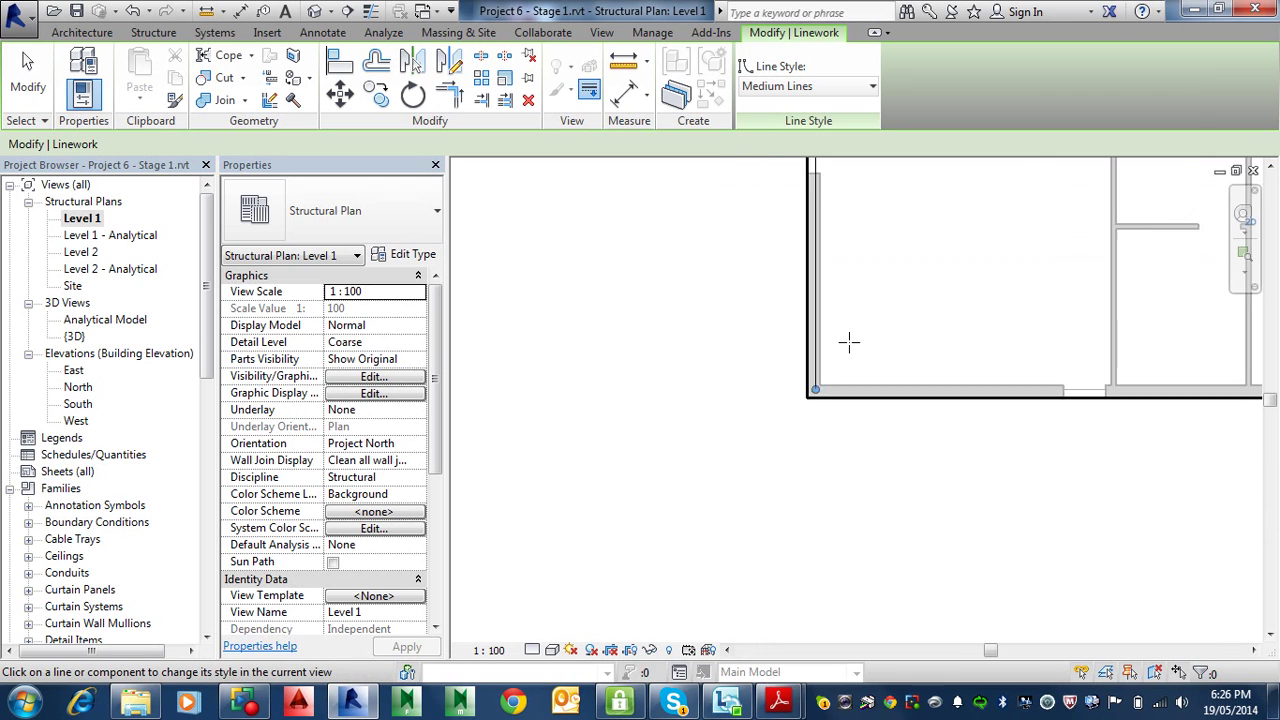
pyautogui.moveTo(877, 237); pyautogui.dragTo(757, 292, button='middle')
pyautogui.scroll(4, 757, 292)
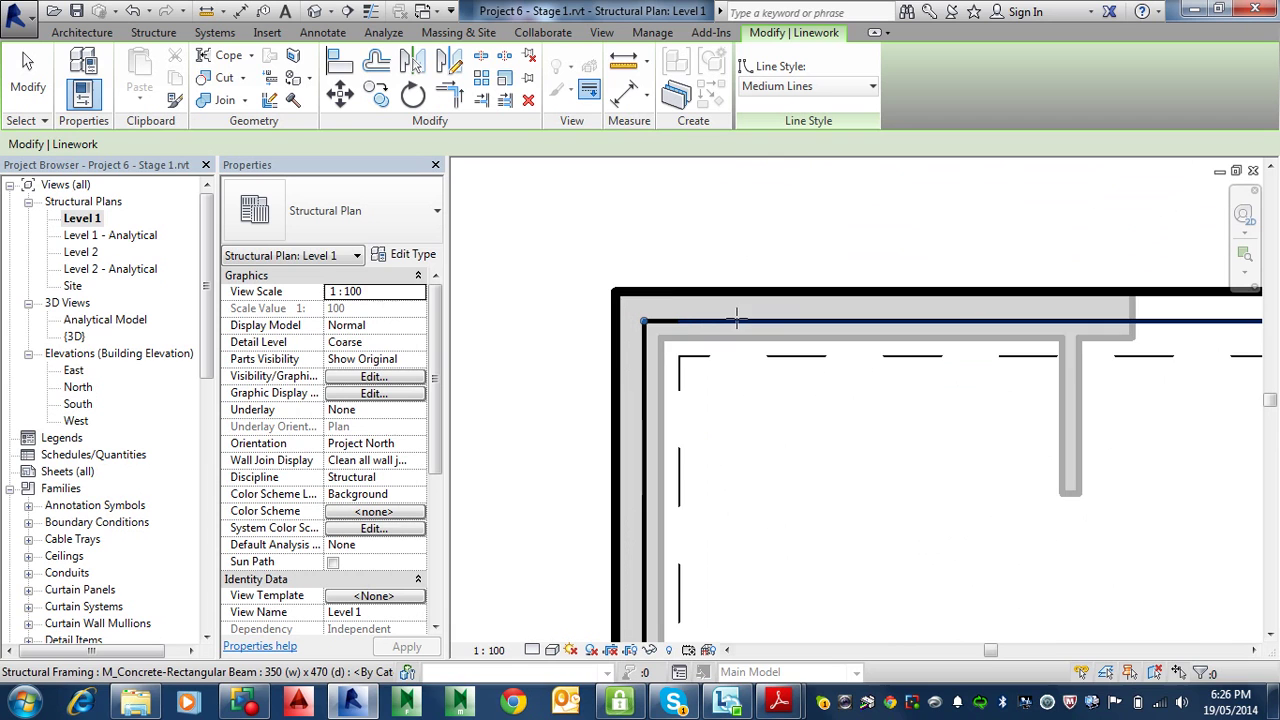
# Apply the Medium Lines style to the rebate line inside the slab's right edge
pyautogui.scroll(-3, 736, 318)
pyautogui.moveTo(982, 322); pyautogui.dragTo(563, 343, button='middle')
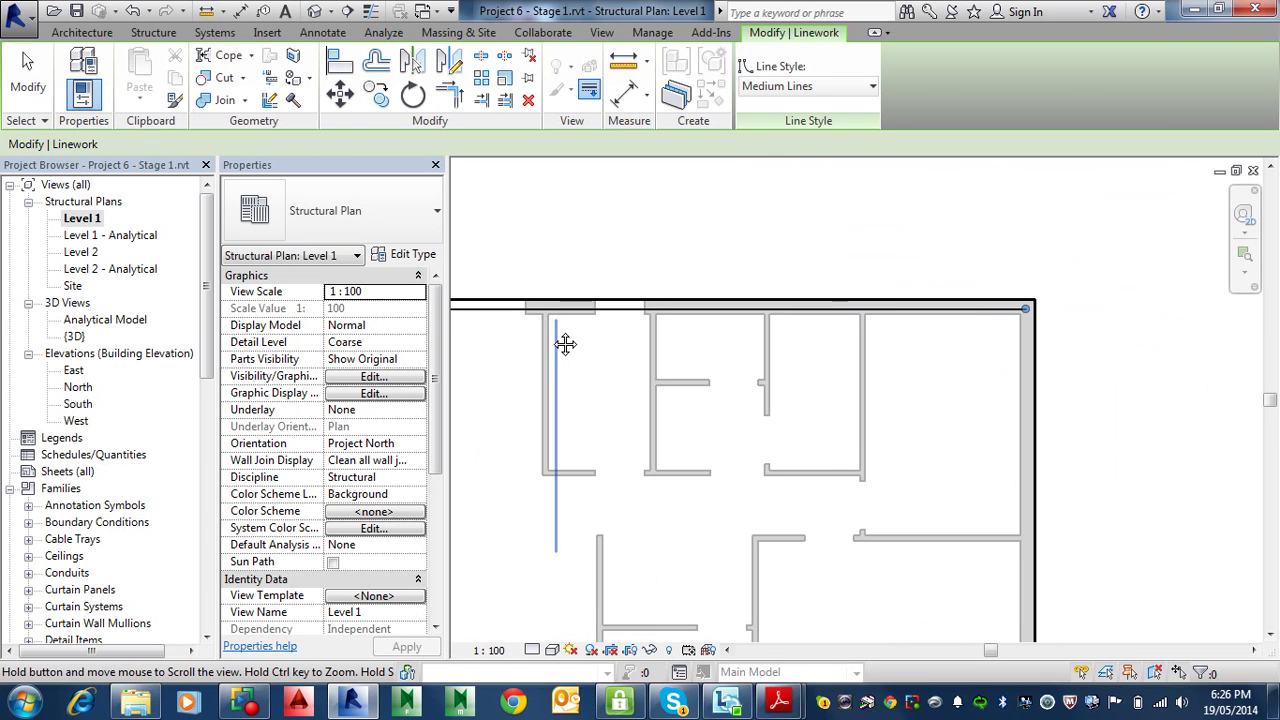
pyautogui.scroll(4, 1025, 355)
pyautogui.scroll(2, 1025, 352)
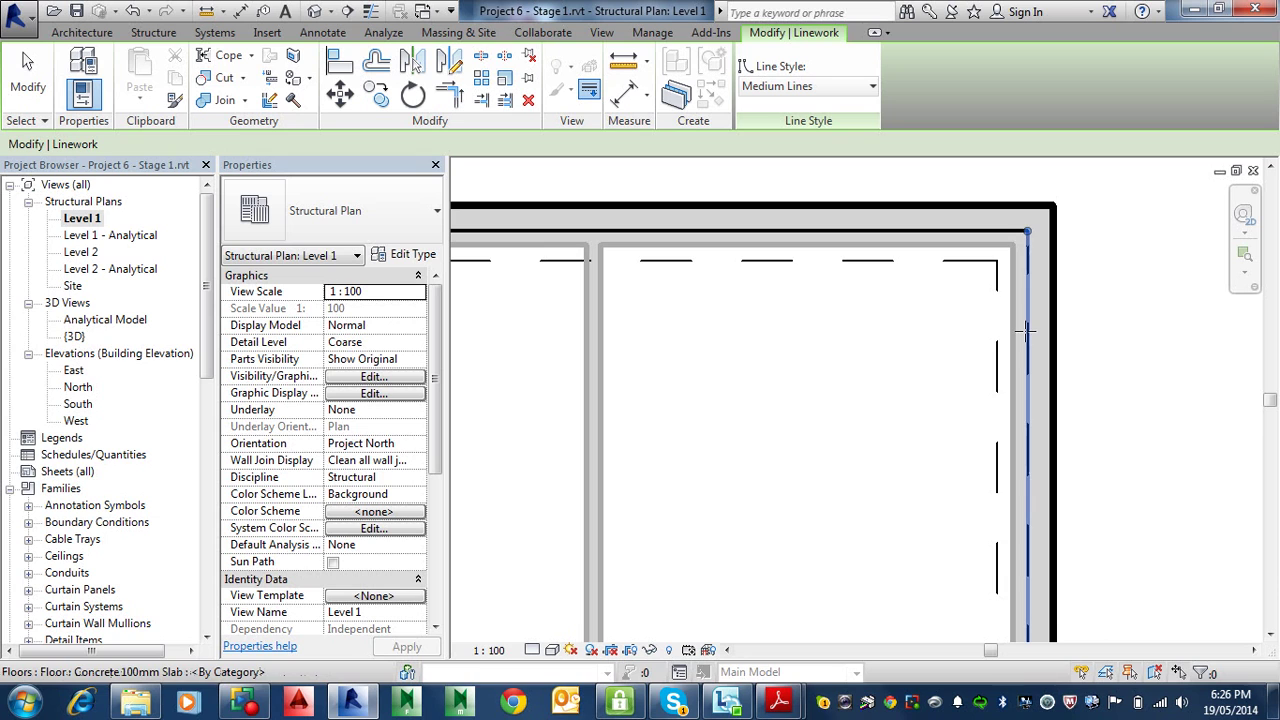
pyautogui.scroll(-2, 1022, 333)
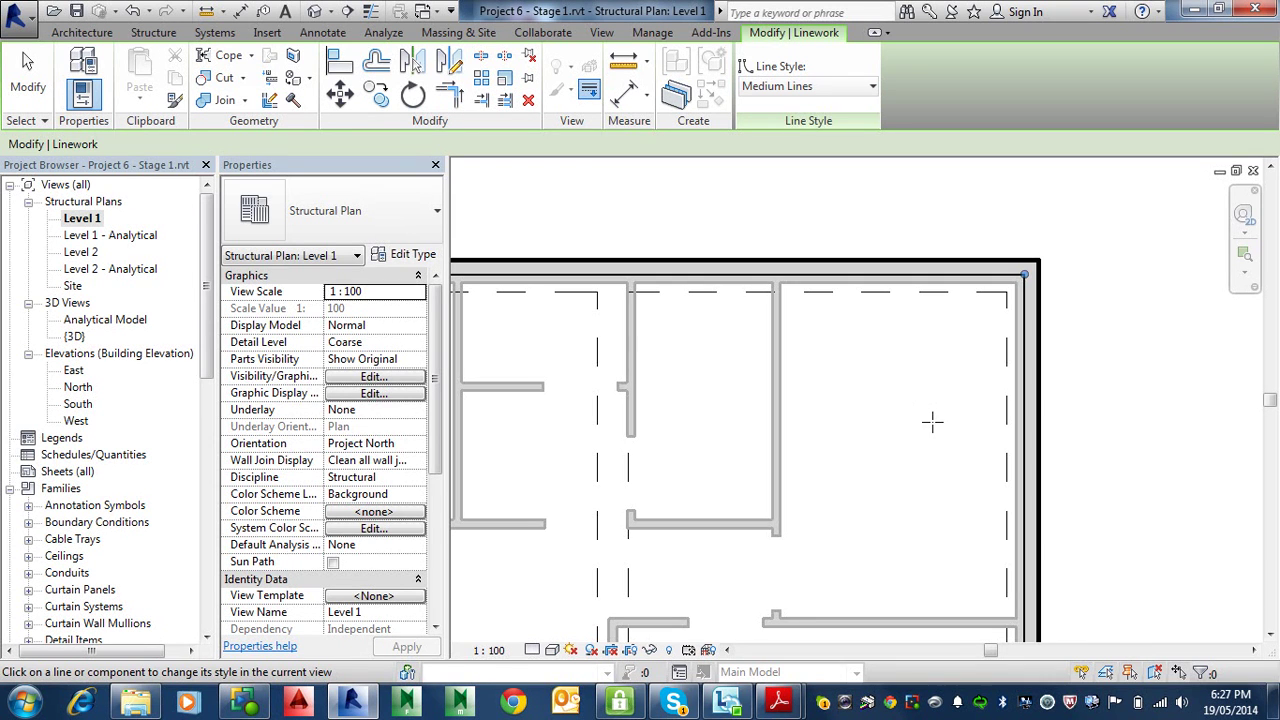
pyautogui.scroll(-2, 946, 427)
pyautogui.moveTo(947, 424); pyautogui.dragTo(955, 256, button='middle')
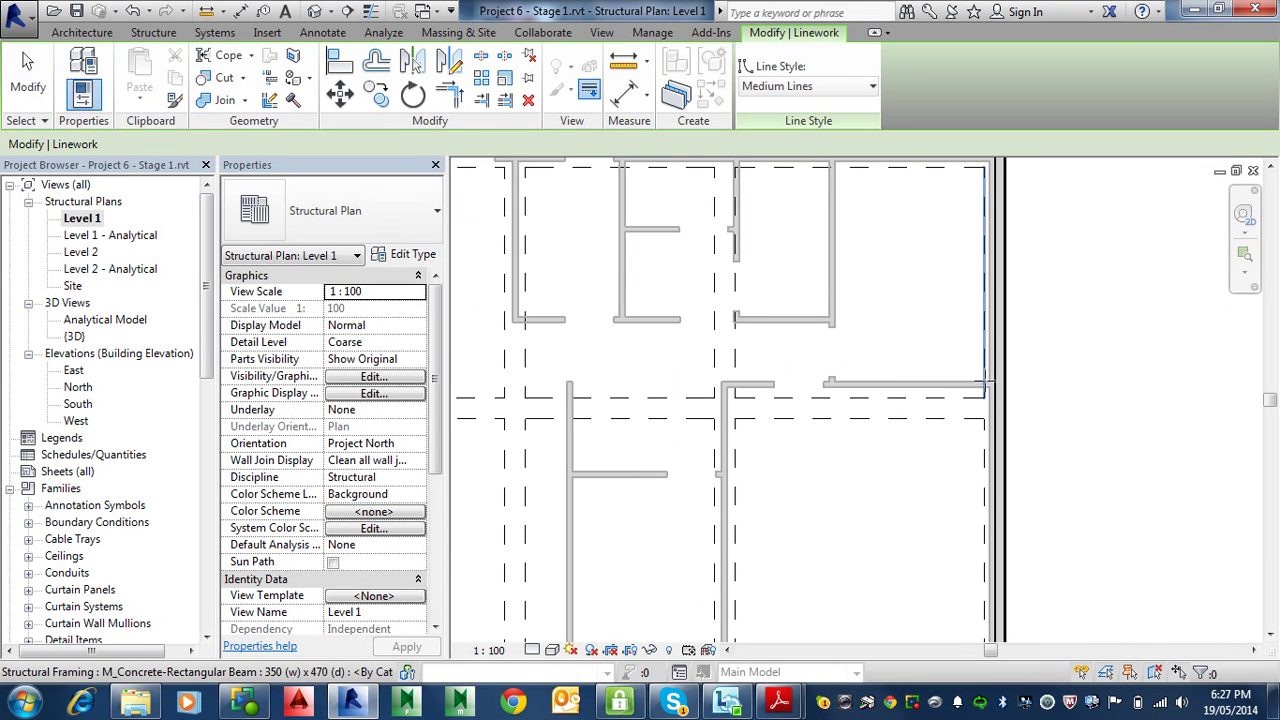
pyautogui.click(1000, 405)
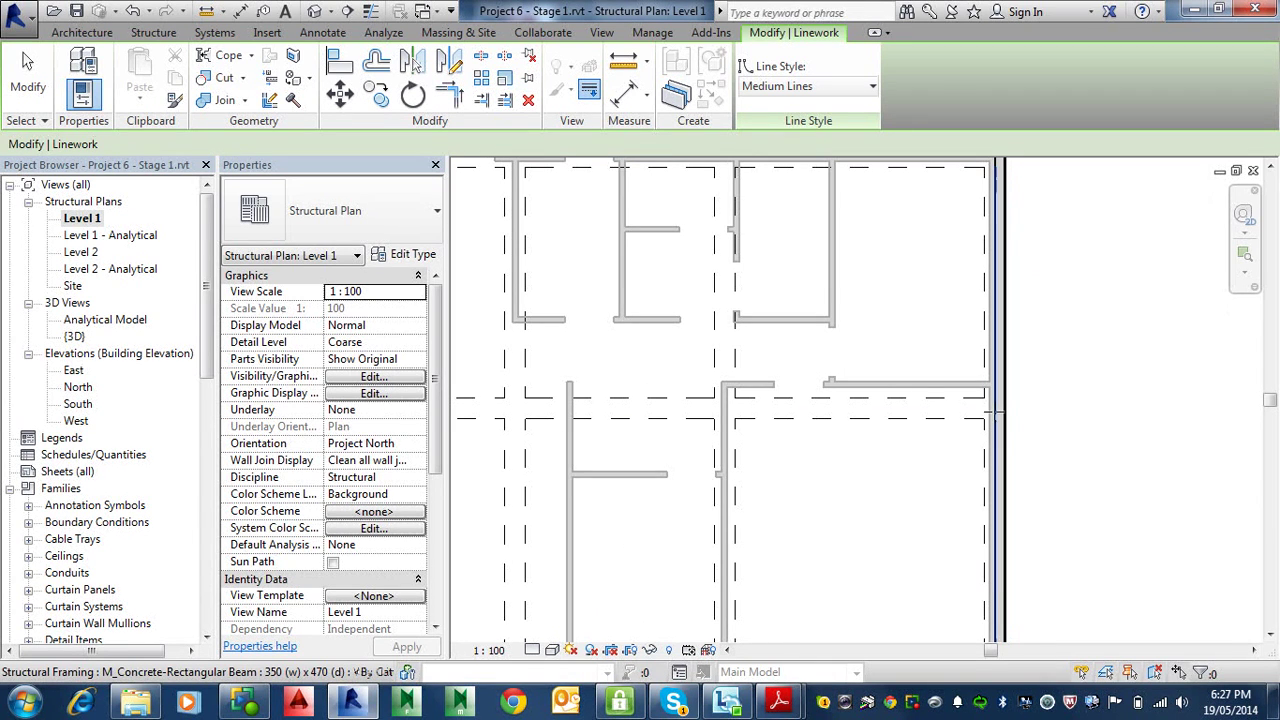
# Apply the Medium Lines style to the rebate line inside the slab's lower edge
pyautogui.scroll(-2, 997, 405)
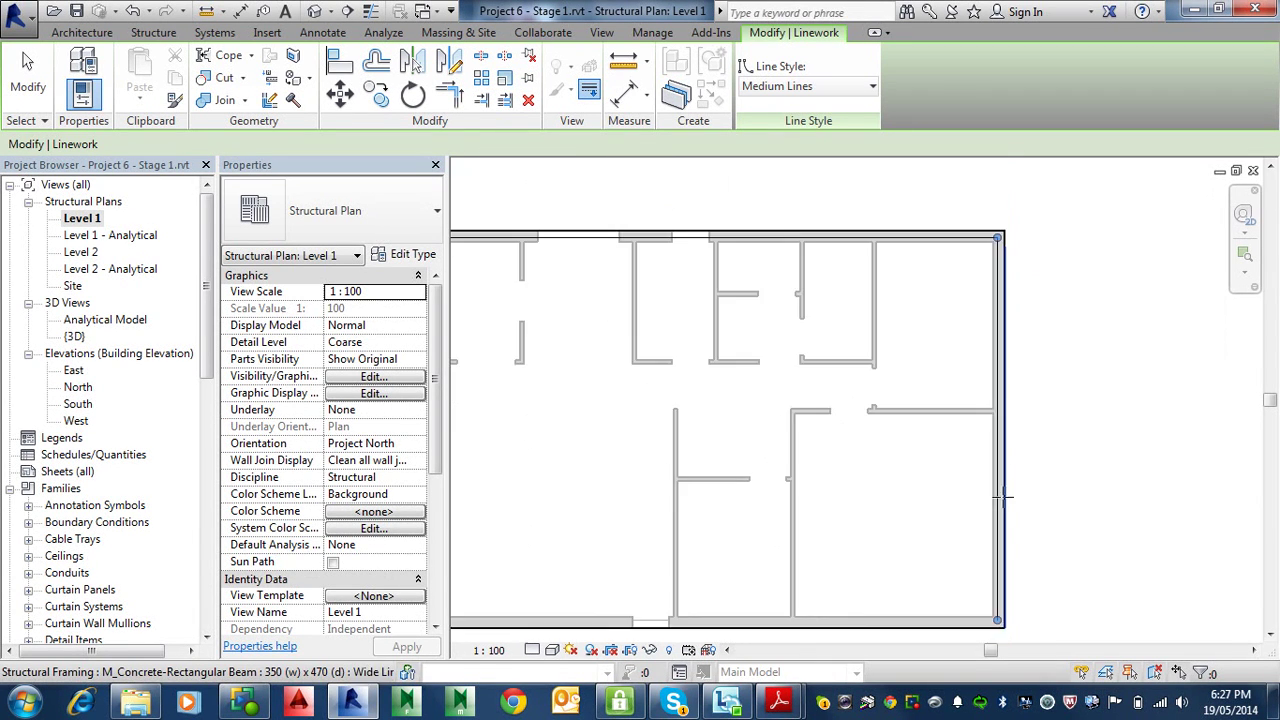
pyautogui.moveTo(997, 410); pyautogui.dragTo(1053, 370, button='middle')
pyautogui.scroll(2, 1053, 370)
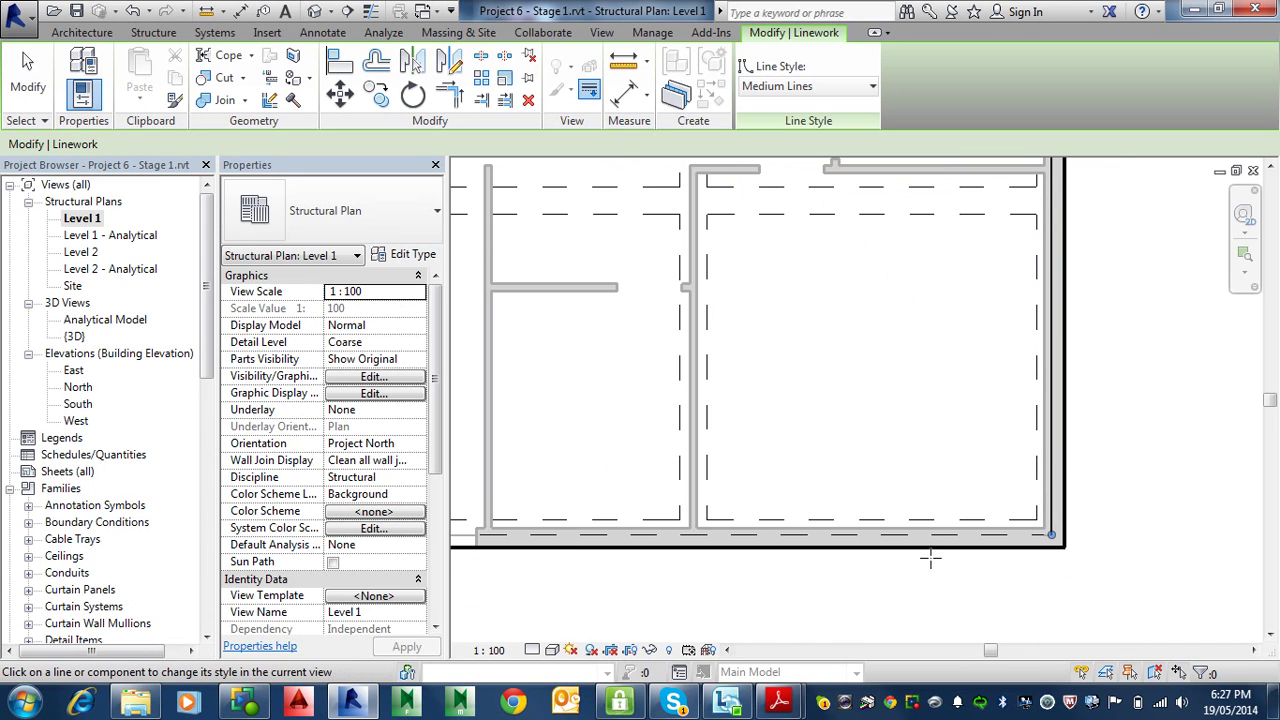
pyautogui.scroll(2, 925, 540)
pyautogui.scroll(2, 875, 505)
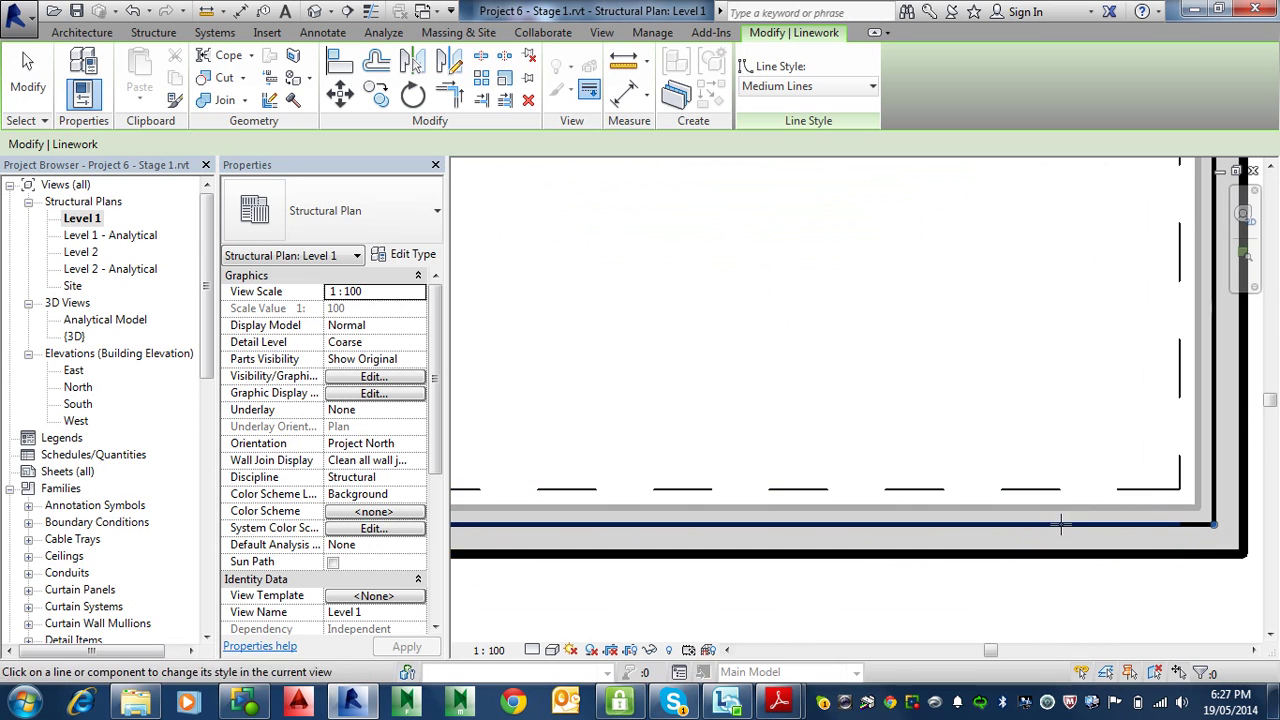
# Examine the perimeter and rebate linework, its corners and the dashed internal footing beams across the Level 1 plan
pyautogui.scroll(-2, 809, 445)
pyautogui.scroll(-3, 809, 445)
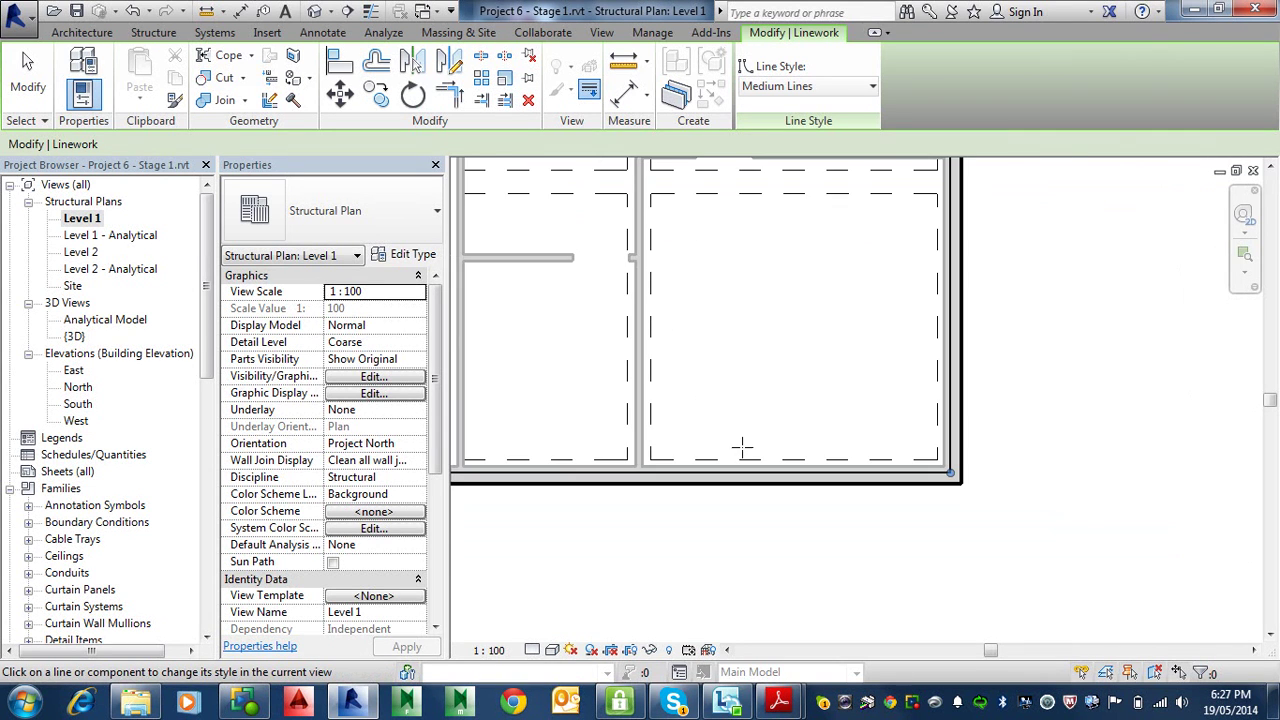
pyautogui.moveTo(703, 417); pyautogui.dragTo(990, 531, button='middle')
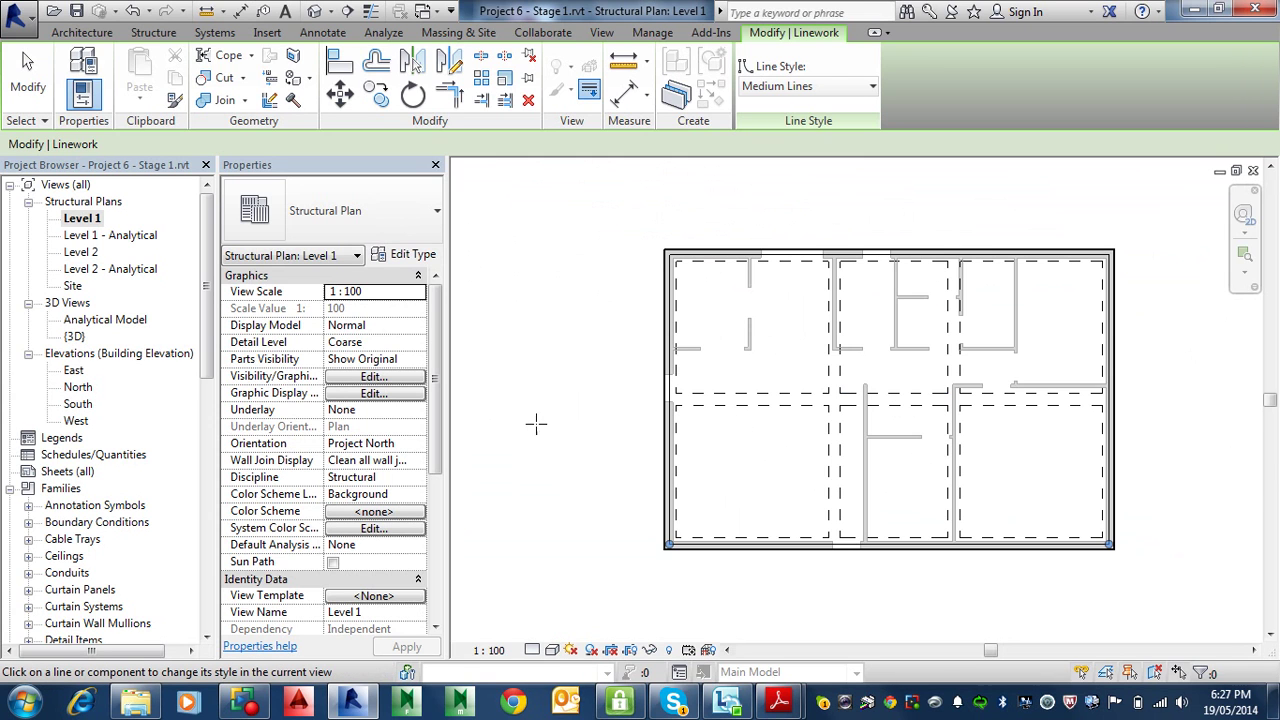
pyautogui.scroll(5, 606, 537)
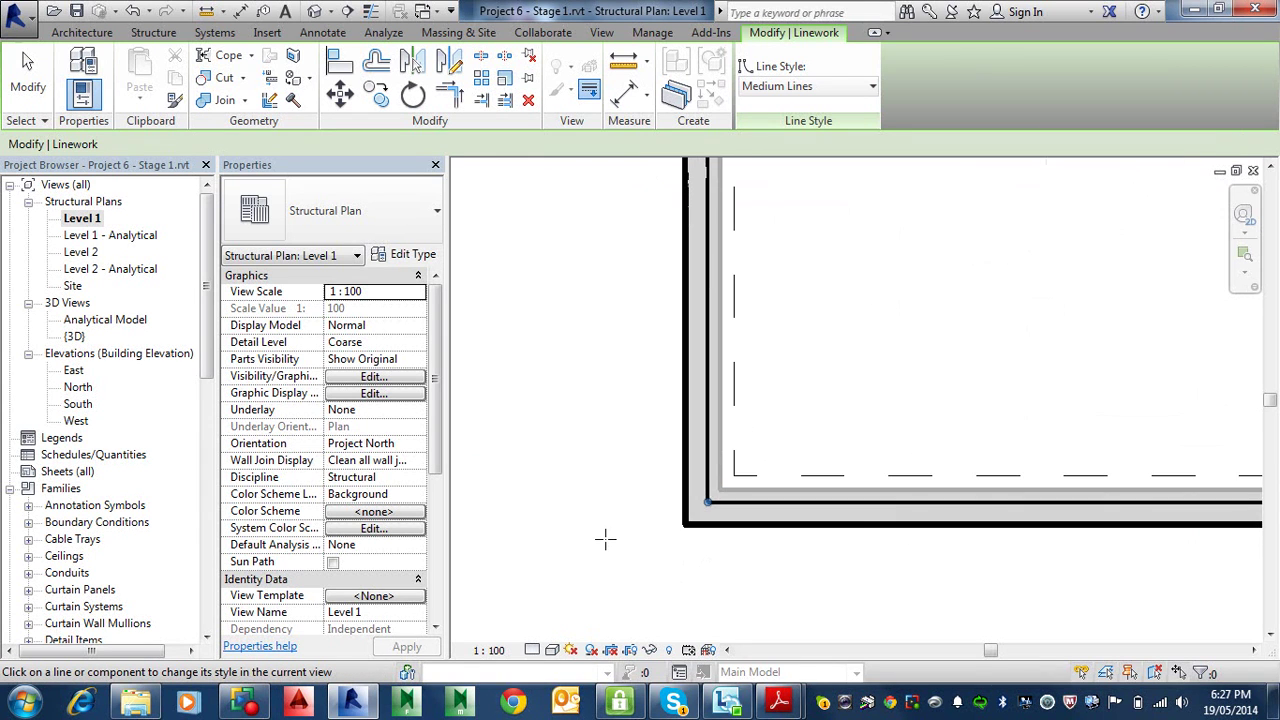
pyautogui.scroll(-2, 830, 420)
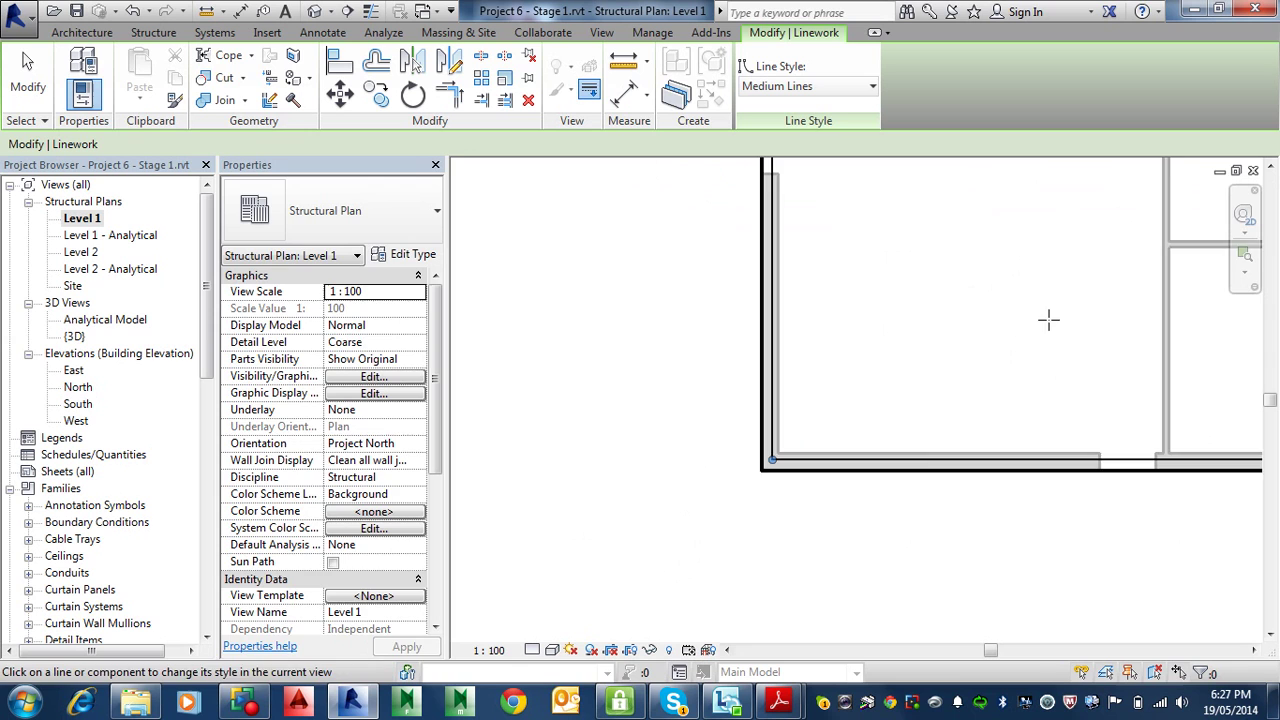
pyautogui.moveTo(1048, 319); pyautogui.dragTo(720, 434, button='middle')
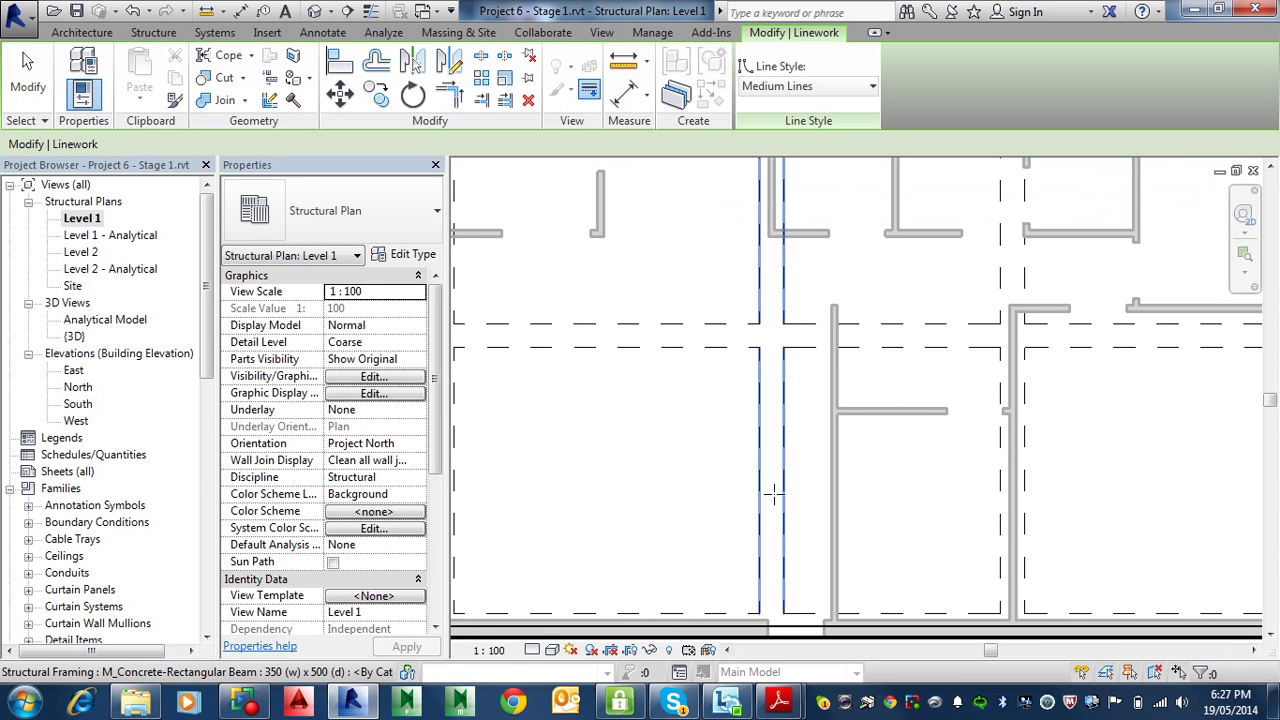
pyautogui.moveTo(773, 493); pyautogui.dragTo(966, 312, button='middle')
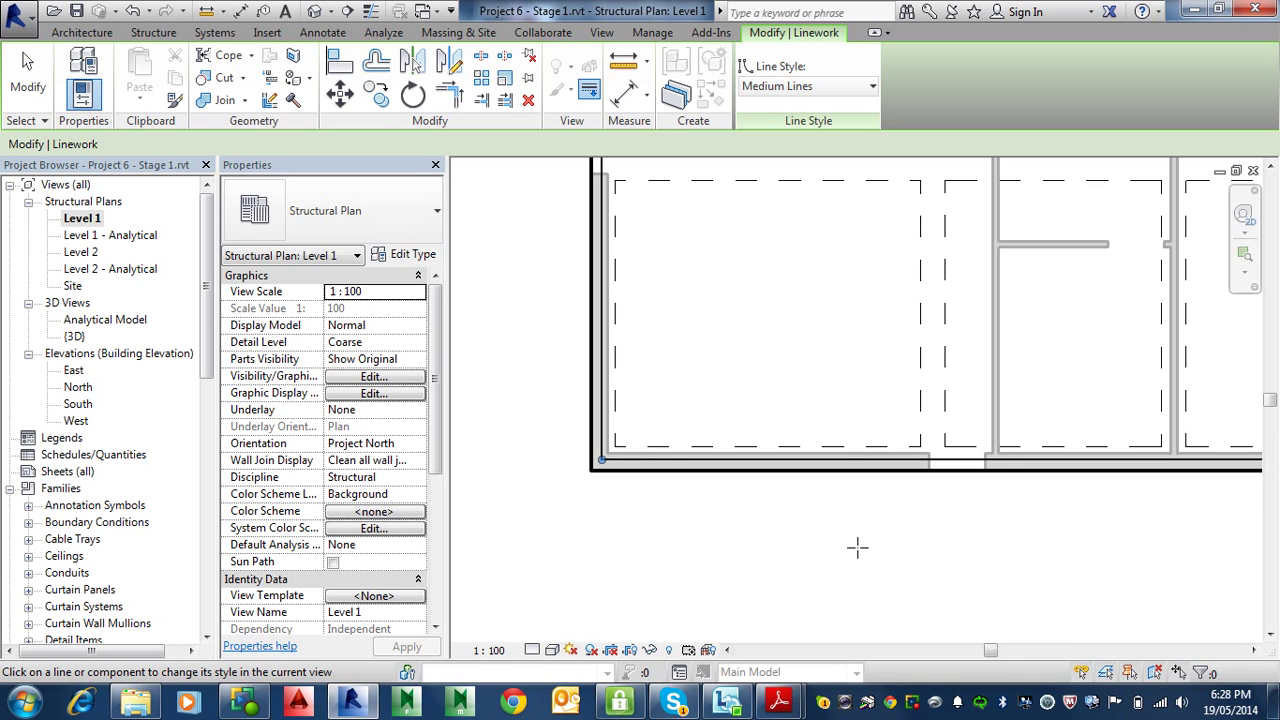
pyautogui.scroll(-1, 686, 400)
pyautogui.scroll(-3, 727, 417)
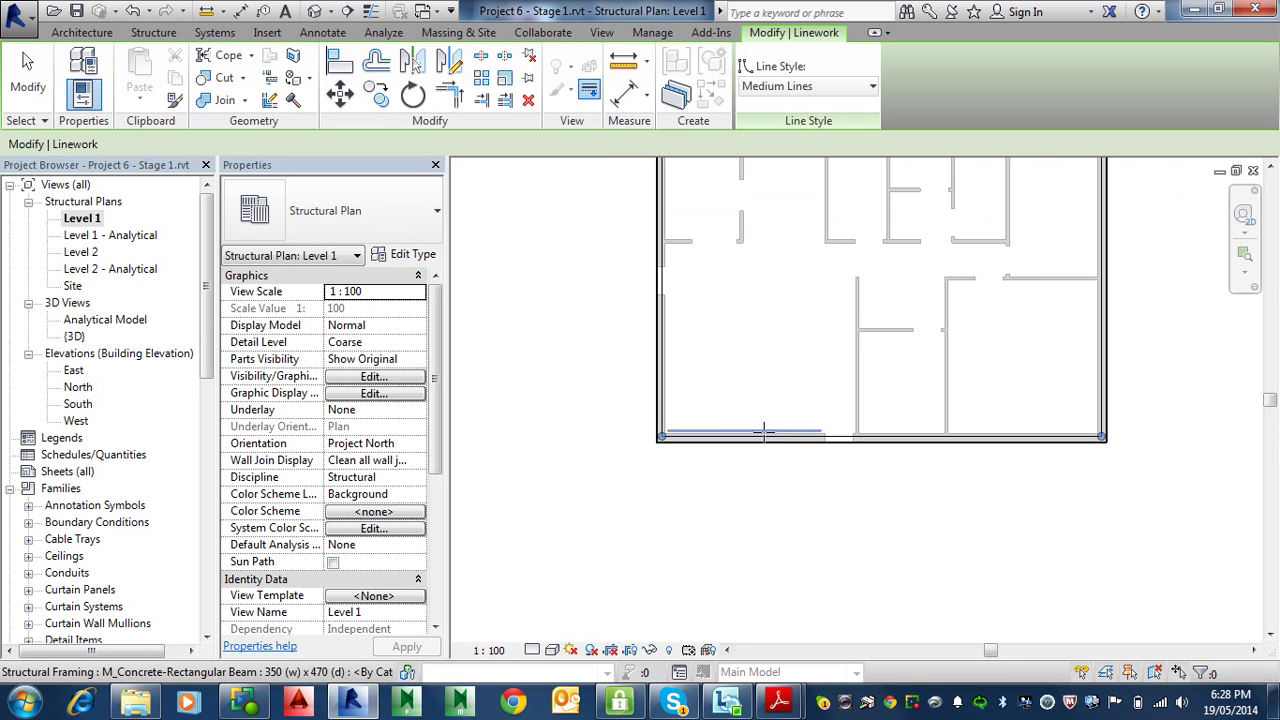
pyautogui.scroll(4, 757, 216)
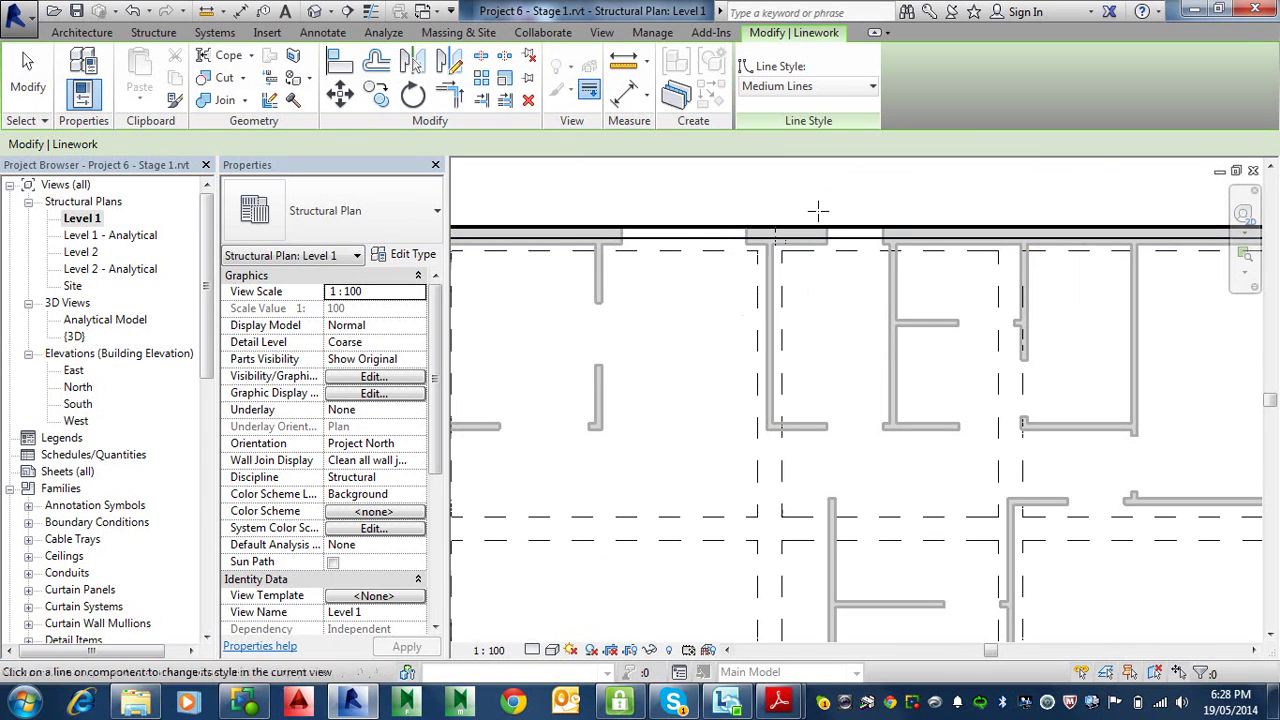
pyautogui.scroll(-1, 896, 346)
pyautogui.scroll(-3, 896, 346)
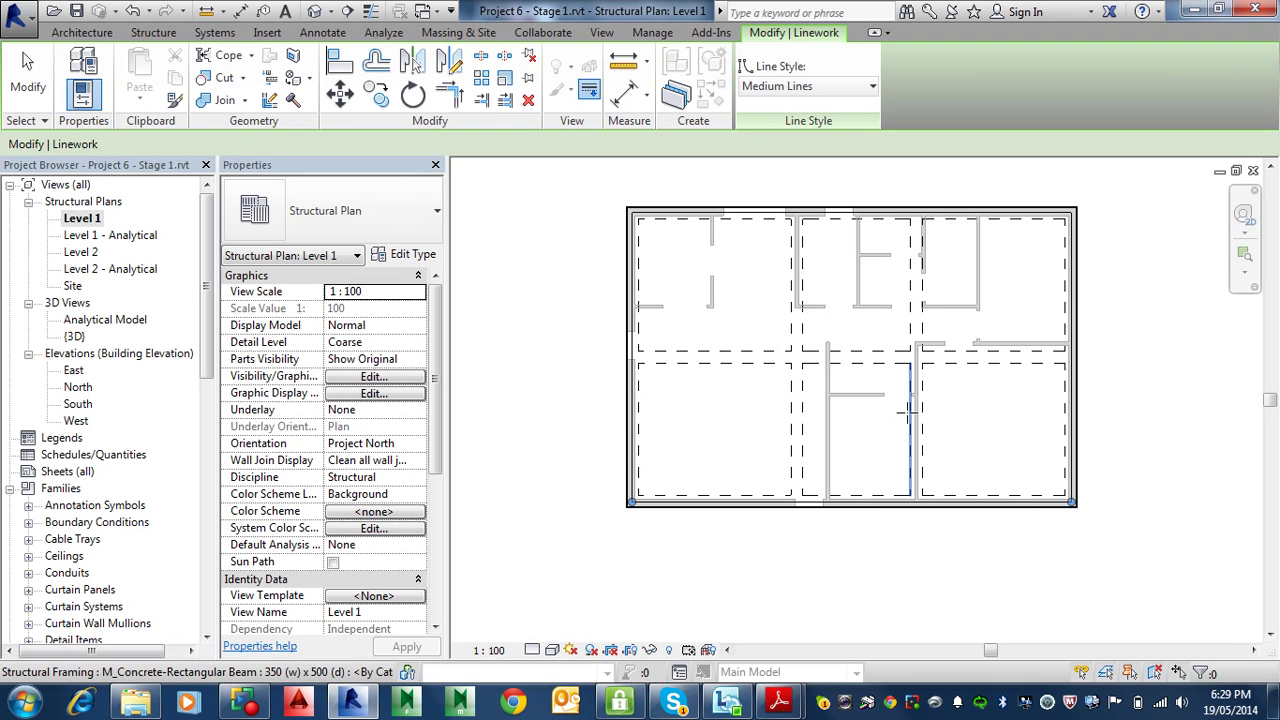
# Switch to the House Design structural notes PDF and read the instruction and example for dimensioning the footing beams with aligned dimensions
pyautogui.moveTo(779, 700)
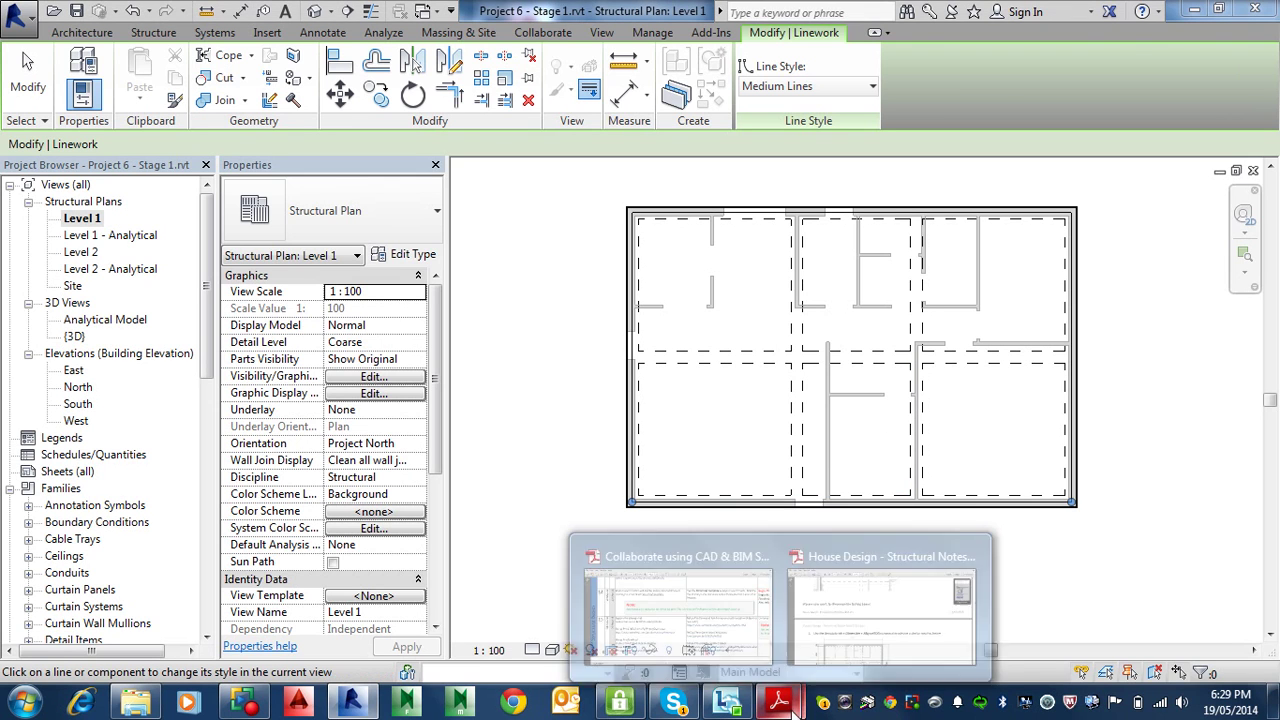
pyautogui.click(840, 645)
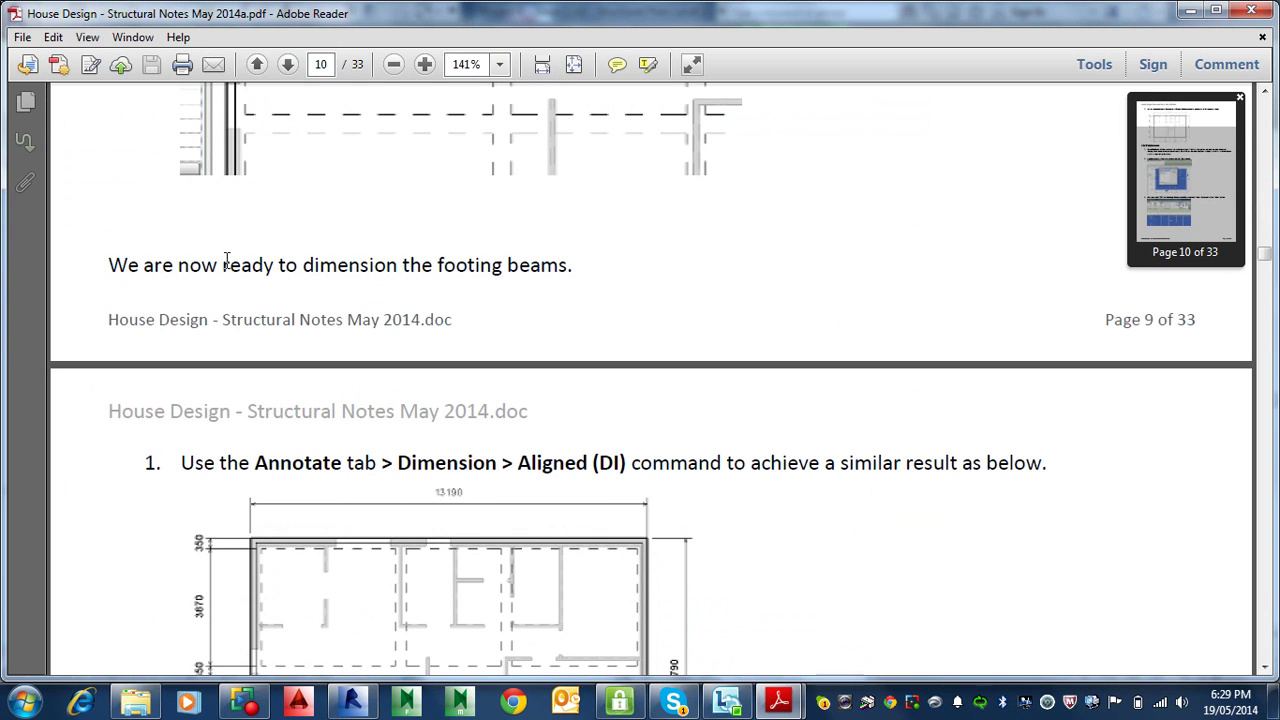
pyautogui.scroll(-4, 803, 541)
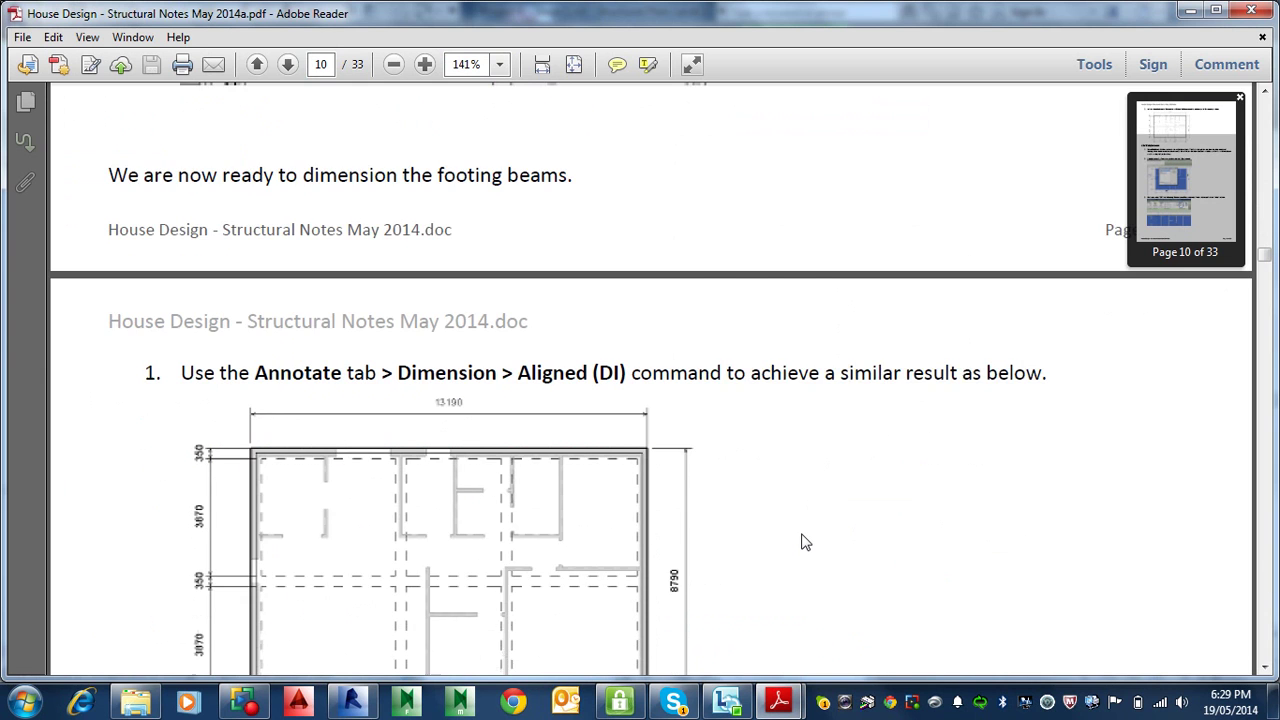
pyautogui.scroll(2, 803, 541)
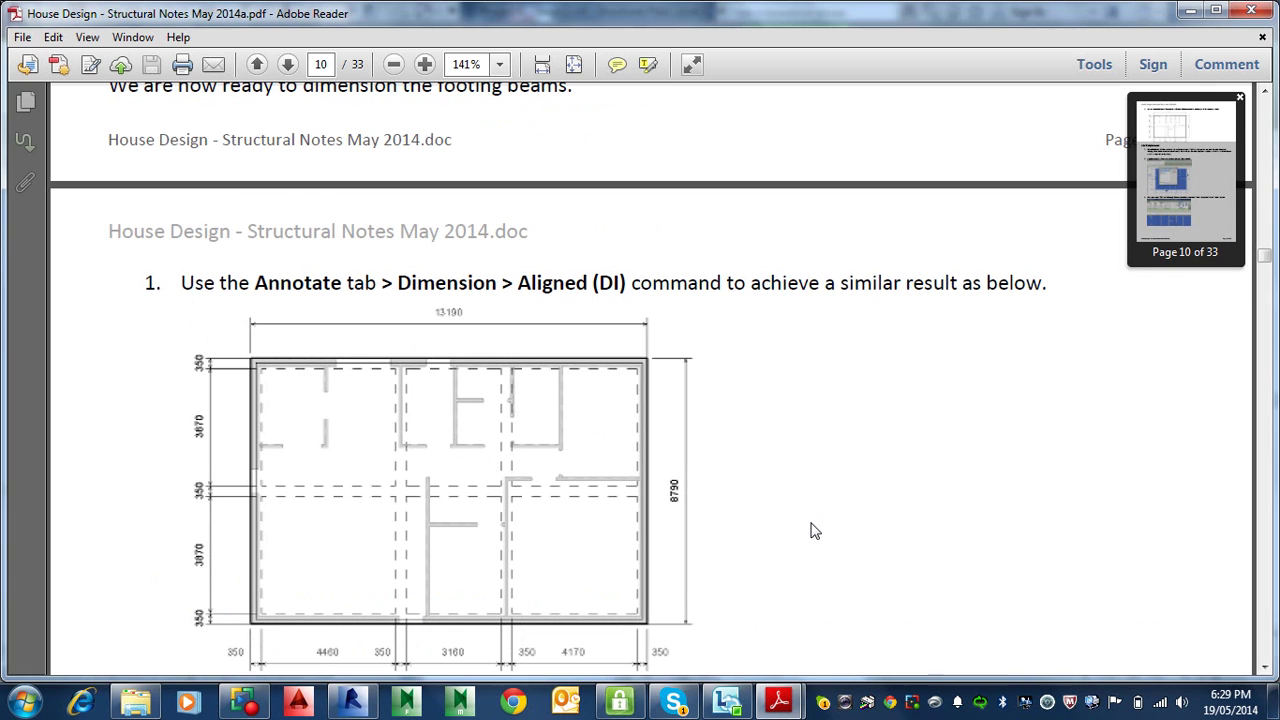
pyautogui.scroll(-1, 292, 418)
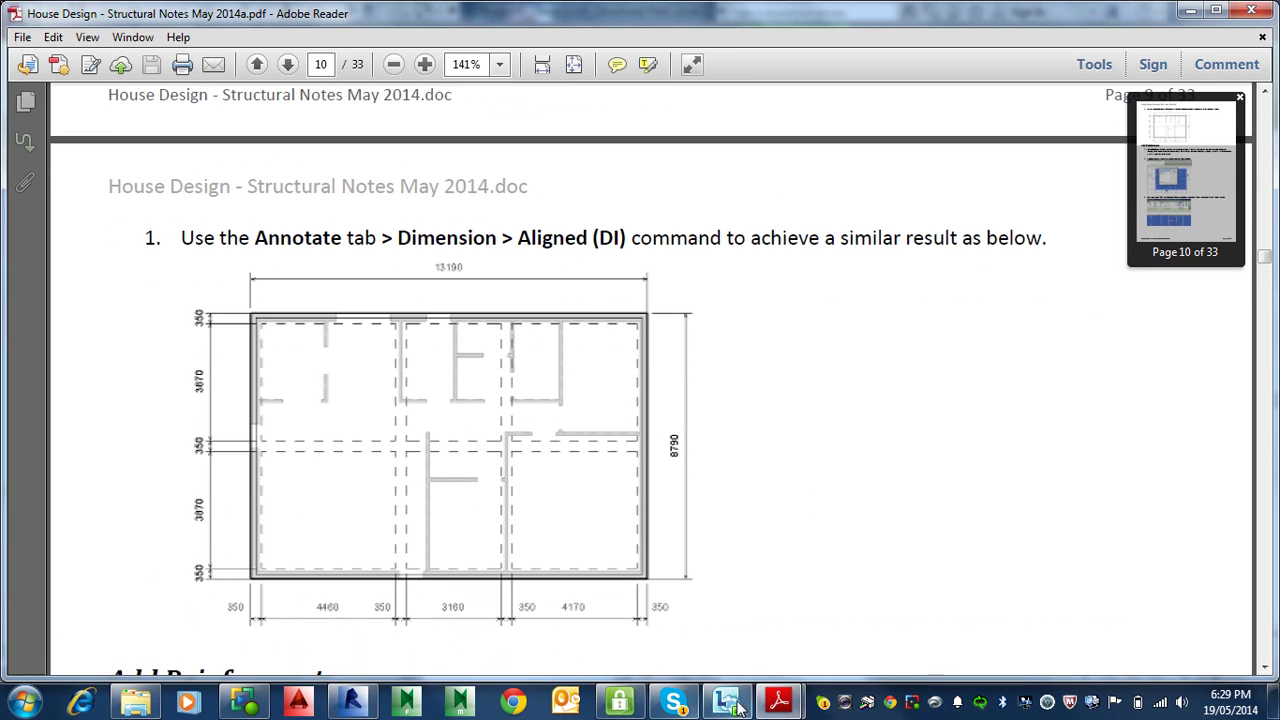
# Switch back to Revit and start an aligned dimension at the lower-left corner of the Level 1 slab
pyautogui.click(360, 703)
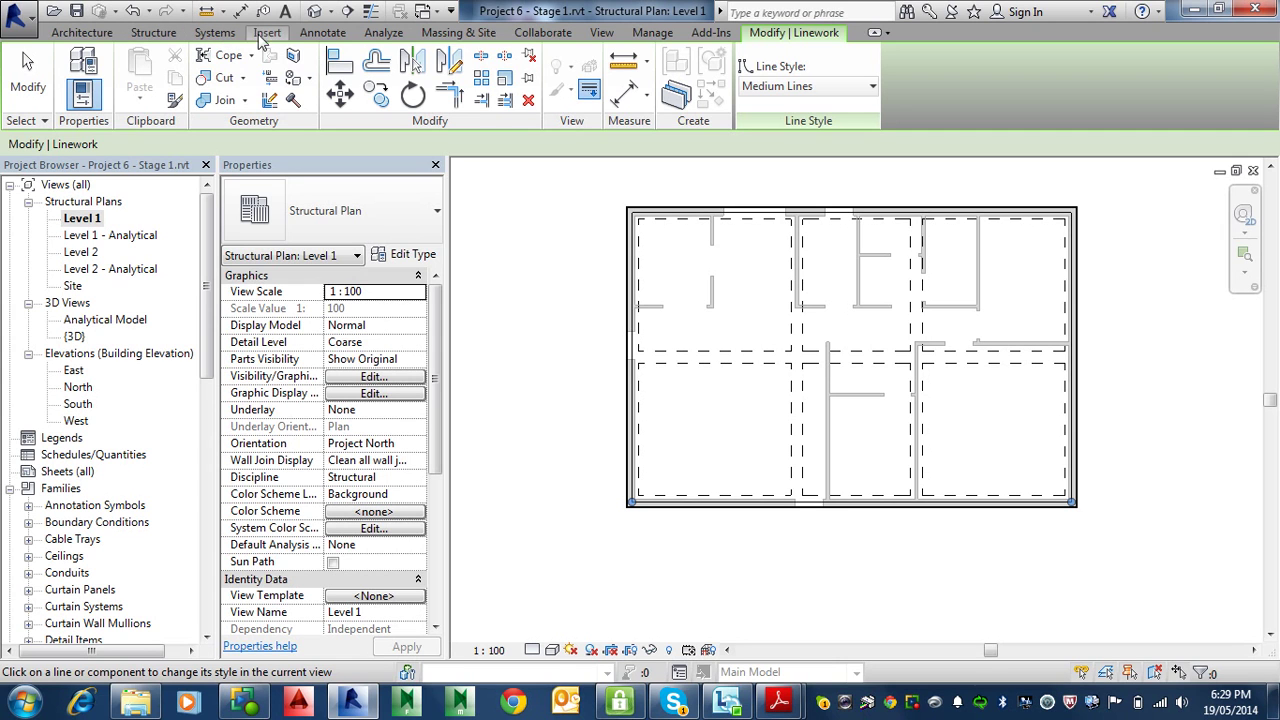
pyautogui.click(320, 33)
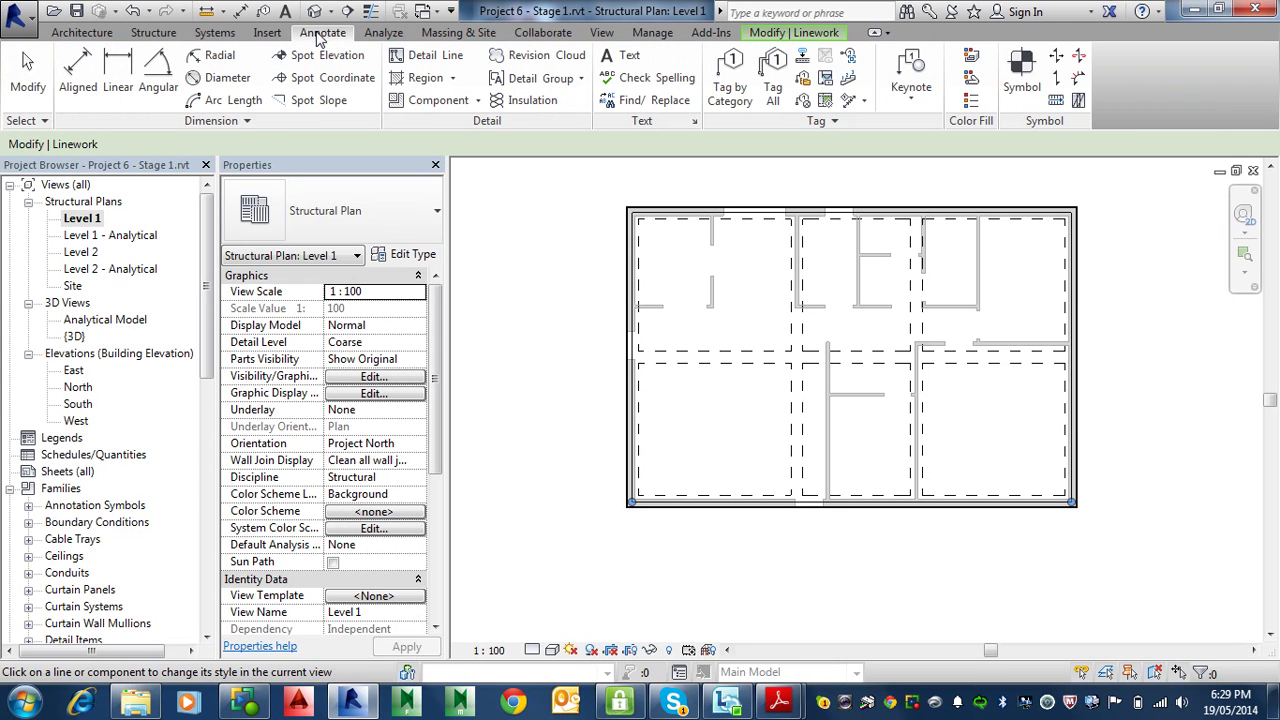
pyautogui.click(78, 80)
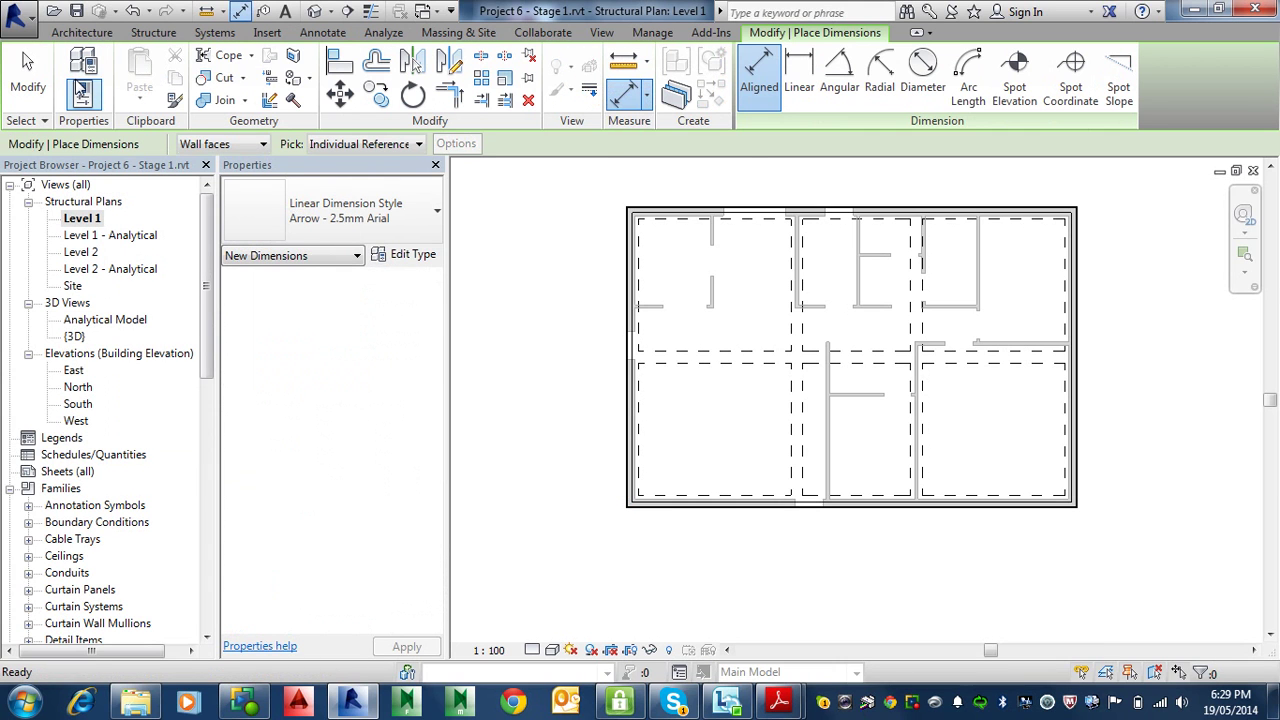
pyautogui.scroll(2, 640, 514)
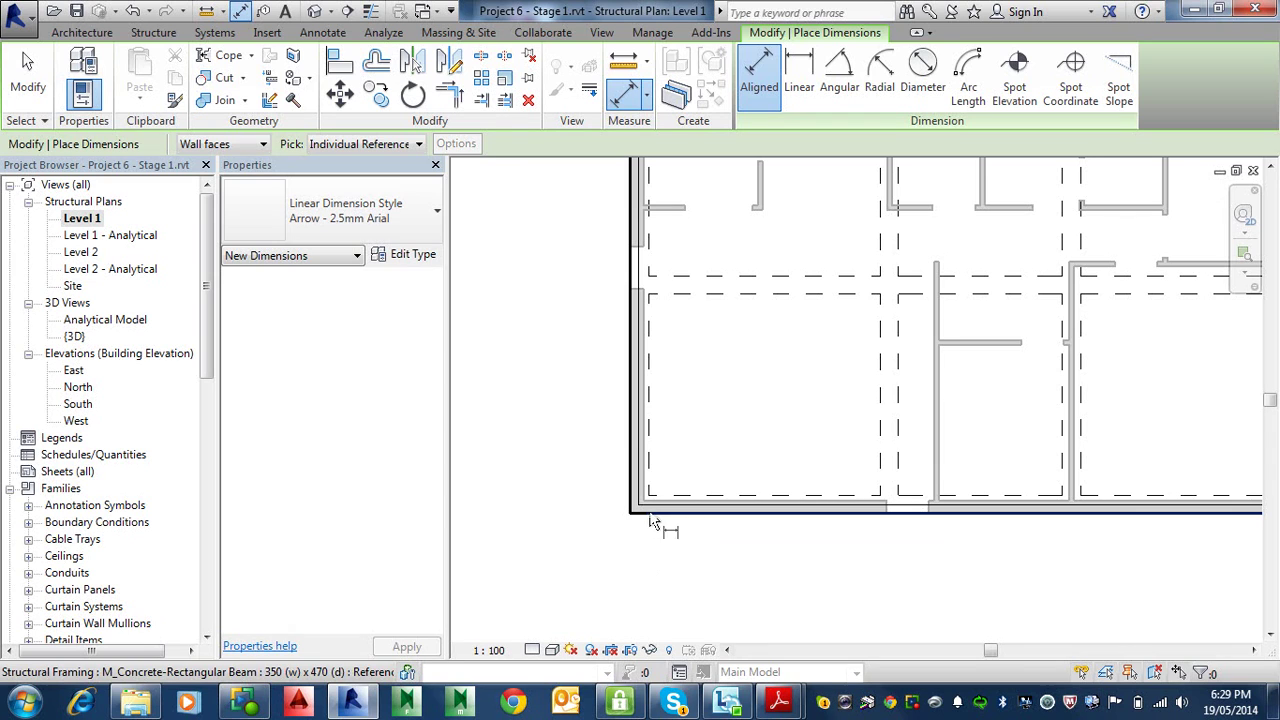
pyautogui.scroll(1, 640, 522)
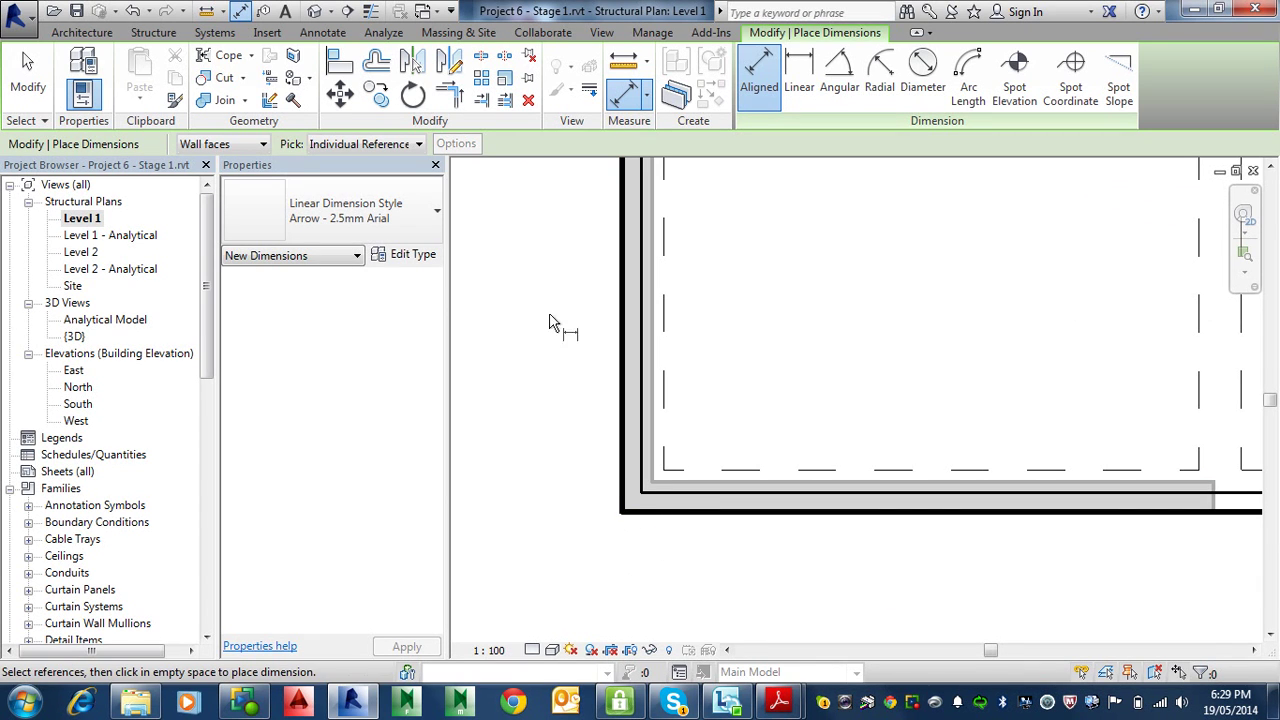
# Turn on thin-line display for the plan so the beam edges are easier to pick
pyautogui.click(371, 11)
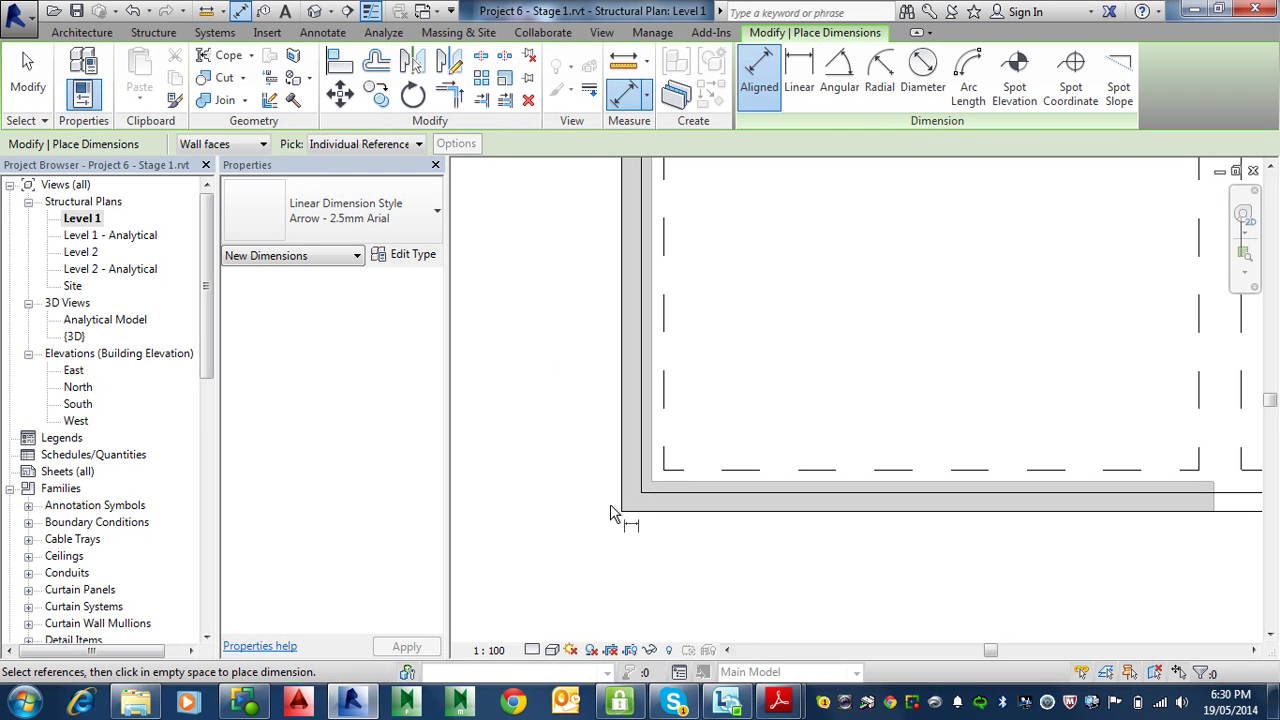
pyautogui.click(371, 12)
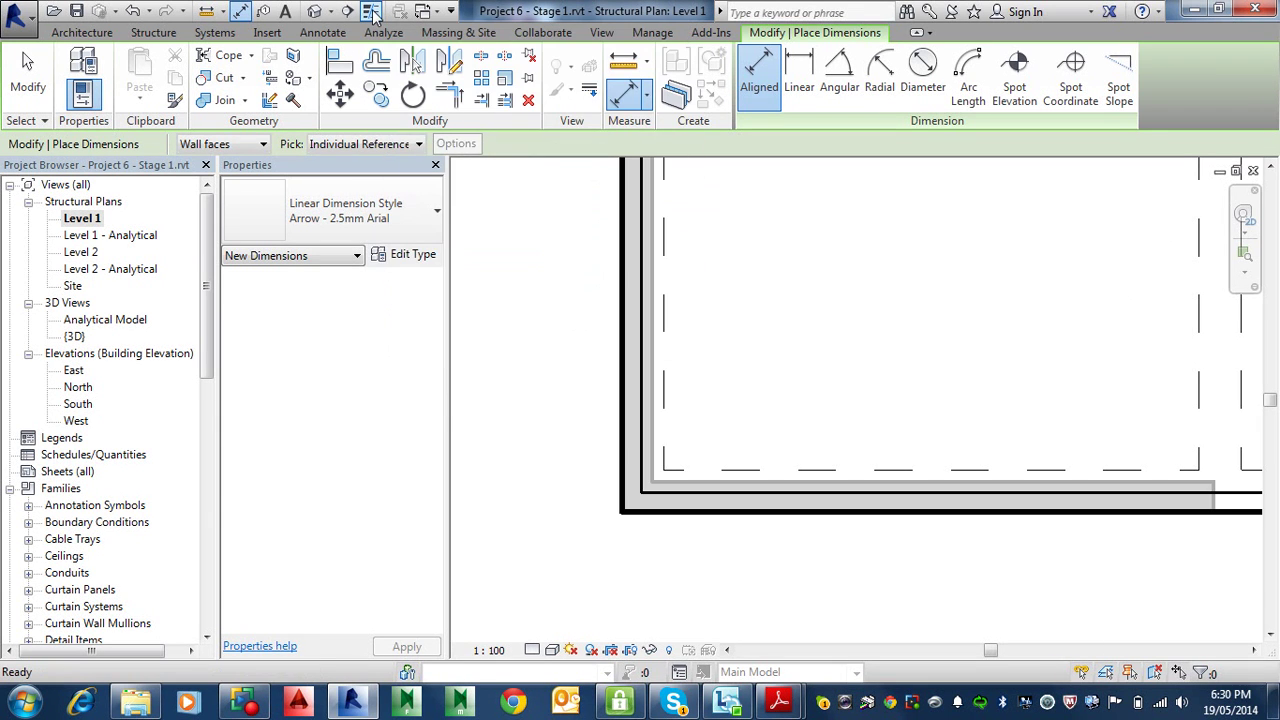
pyautogui.click(371, 12)
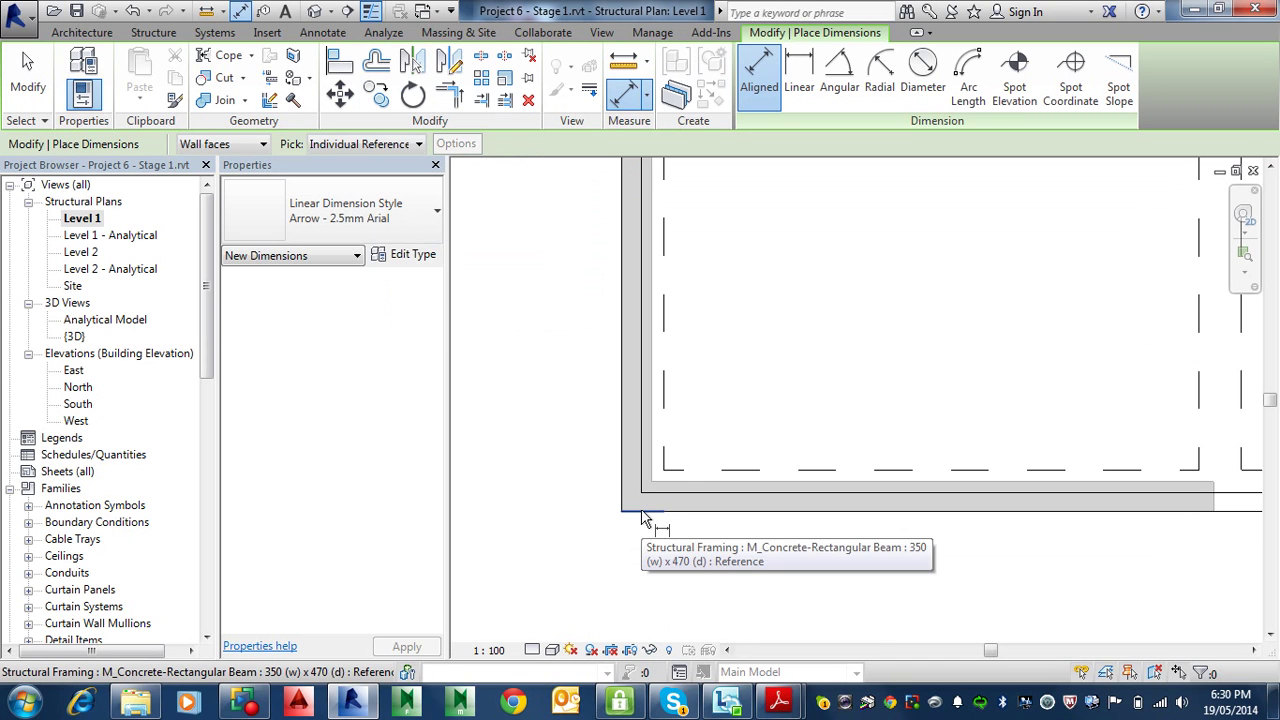
# Reference the slab's lower outer edge, the bottom beam's inner edge and the central horizontal beam's lower edge for a vertical dimension string
pyautogui.scroll(3, 630, 520)
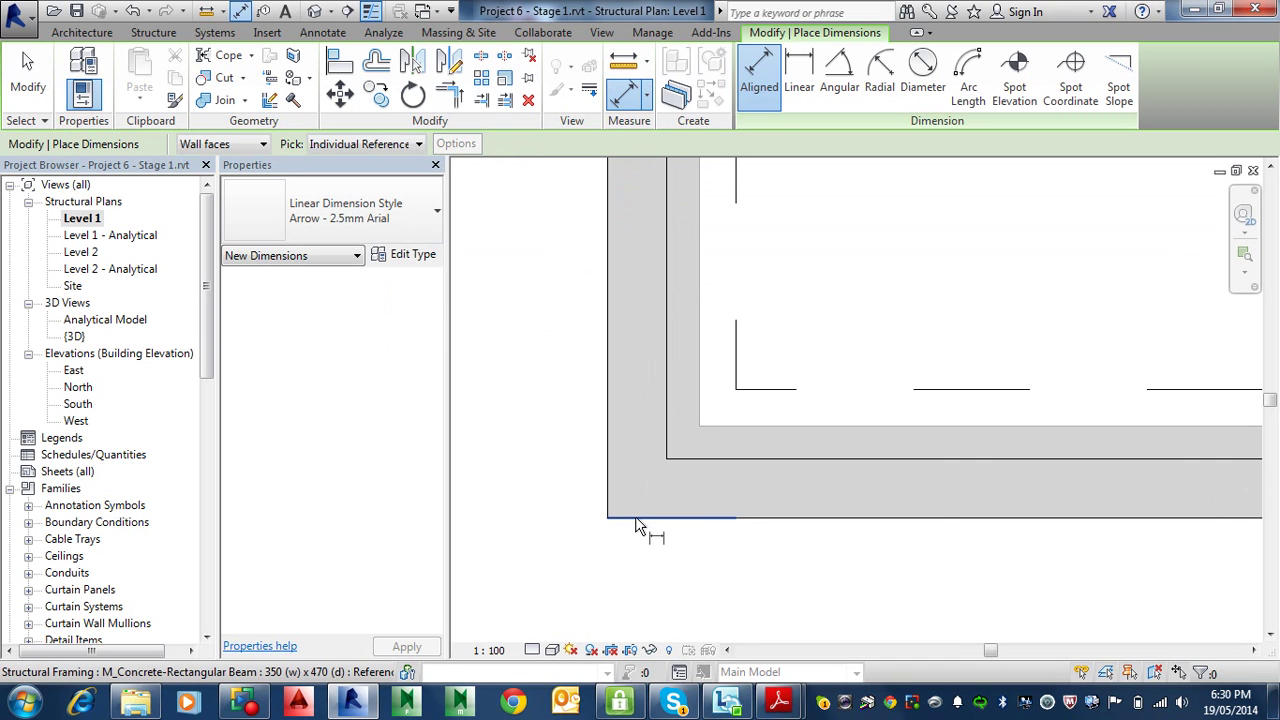
pyautogui.click(636, 517)
pyautogui.scroll(-2, 638, 512)
pyautogui.moveTo(640, 514); pyautogui.dragTo(651, 417, button='middle')
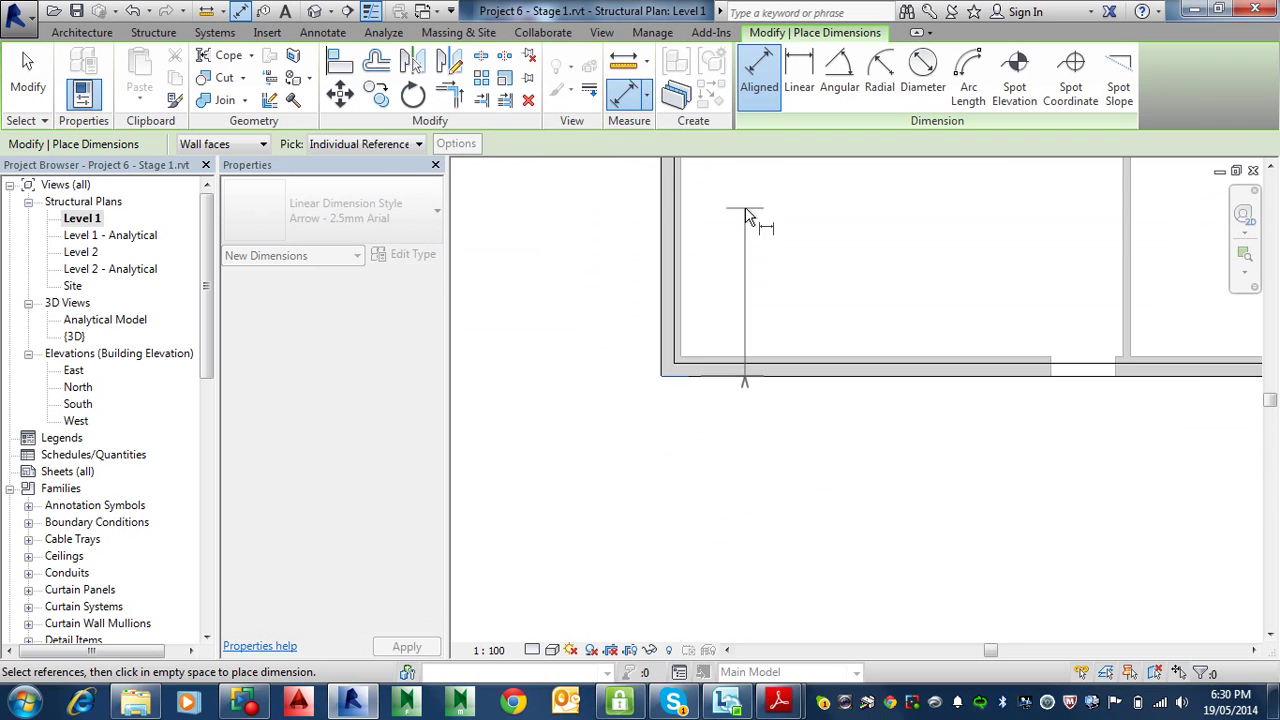
pyautogui.moveTo(745, 208); pyautogui.dragTo(713, 508, button='middle')
pyautogui.moveTo(703, 565); pyautogui.dragTo(692, 522, button='middle')
pyautogui.click(740, 425)
pyautogui.scroll(-2, 755, 343)
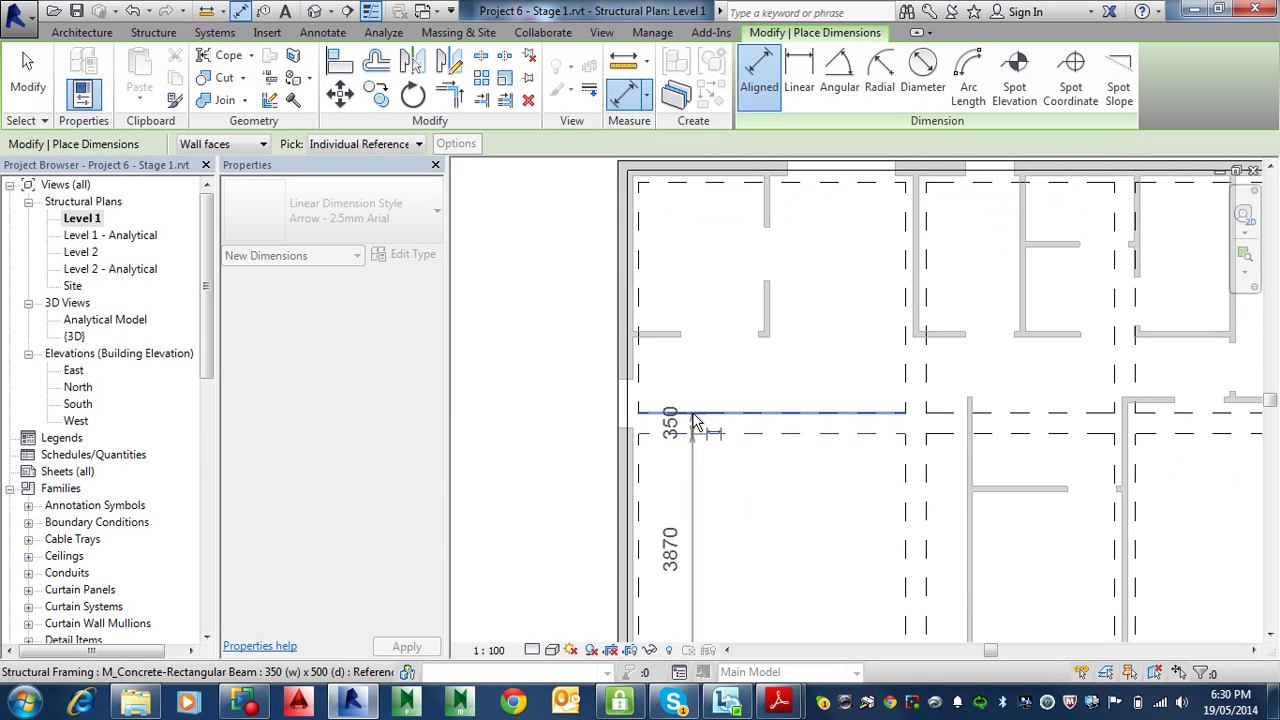
# Extend the vertical dimension string through the central and top beam edges to the upper slab edge and place it outside the left wall
pyautogui.moveTo(697, 424); pyautogui.dragTo(686, 534, button='middle')
pyautogui.scroll(3, 660, 449)
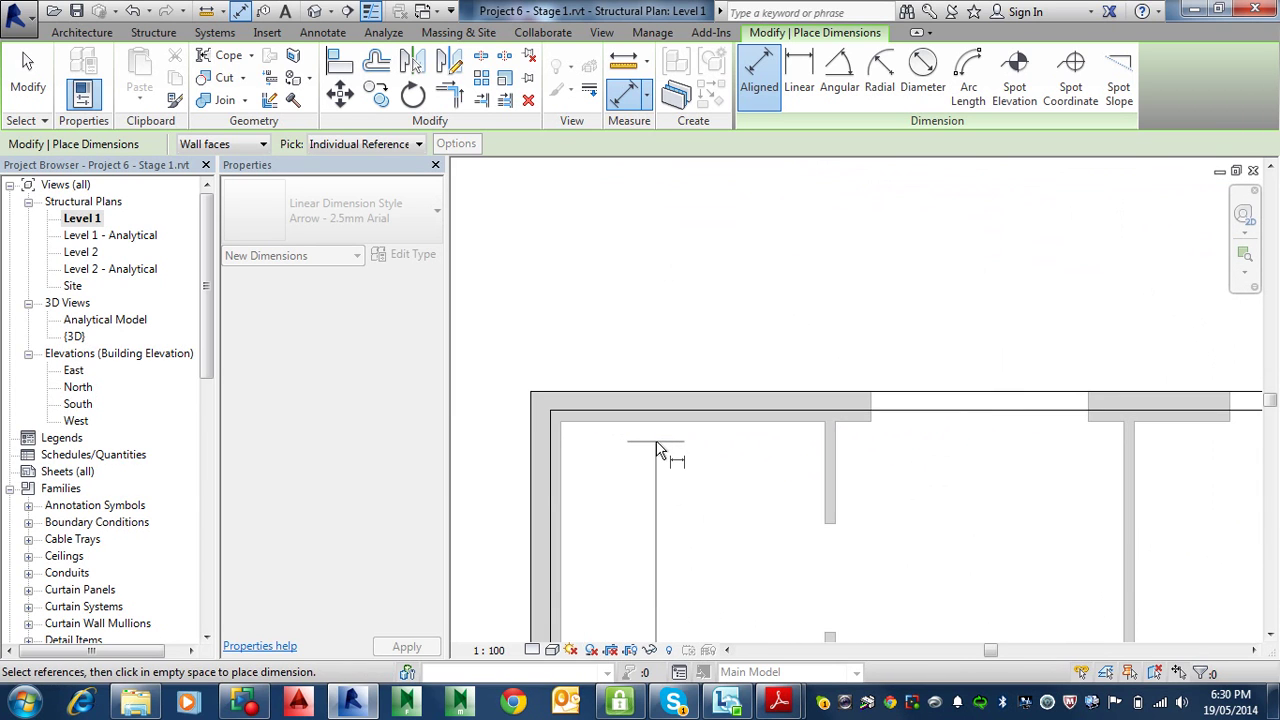
pyautogui.click(678, 391)
pyautogui.scroll(-2, 686, 410)
pyautogui.scroll(-2, 686, 410)
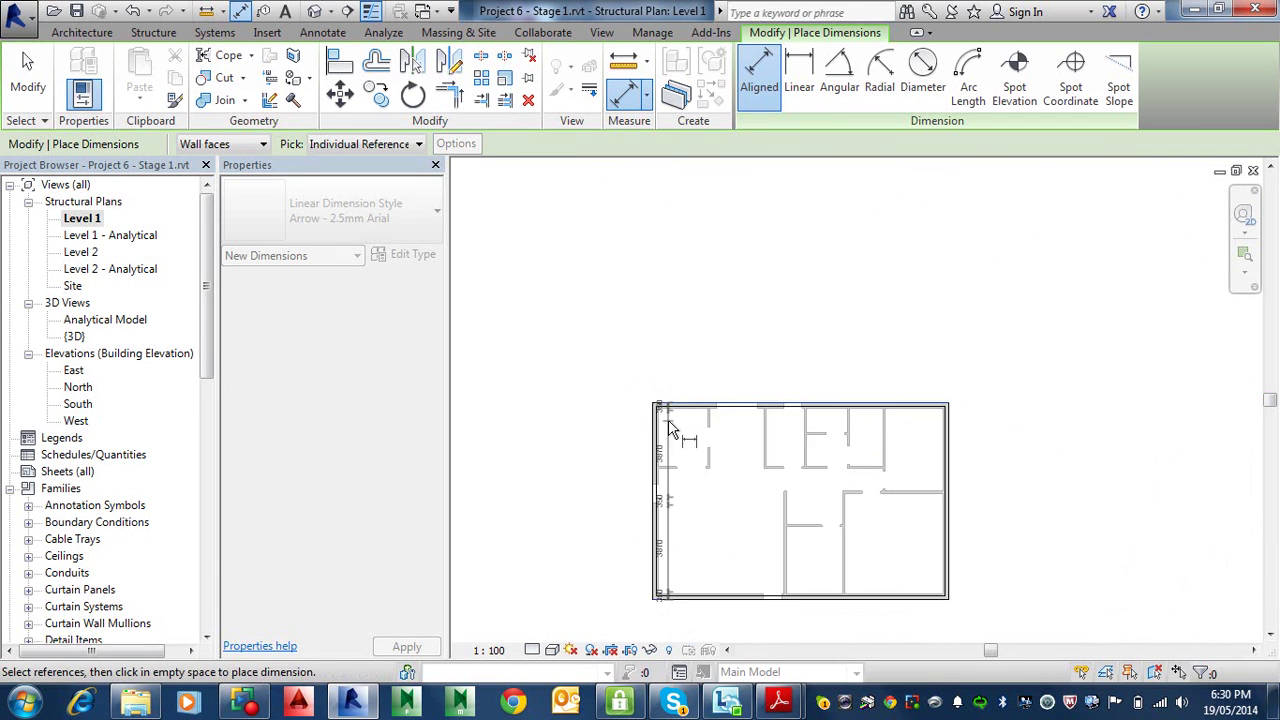
pyautogui.moveTo(668, 423); pyautogui.dragTo(943, 394, button='middle')
pyautogui.scroll(2, 868, 428)
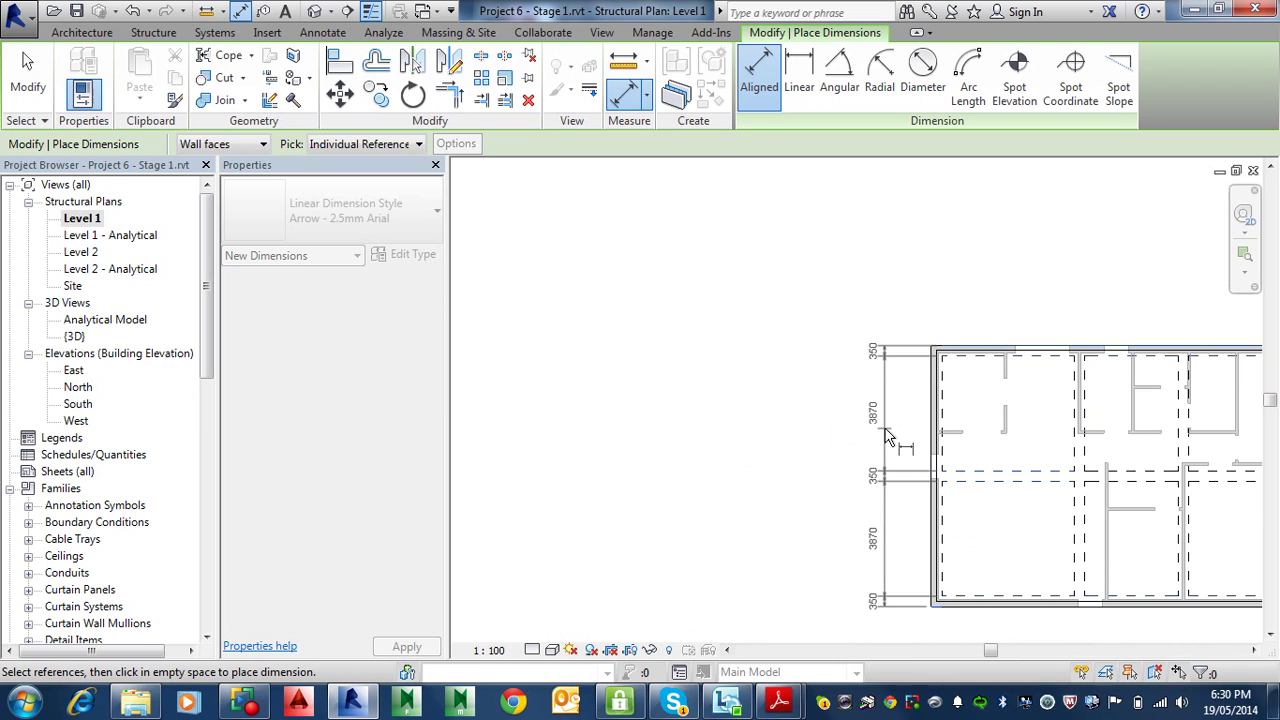
pyautogui.click(888, 429)
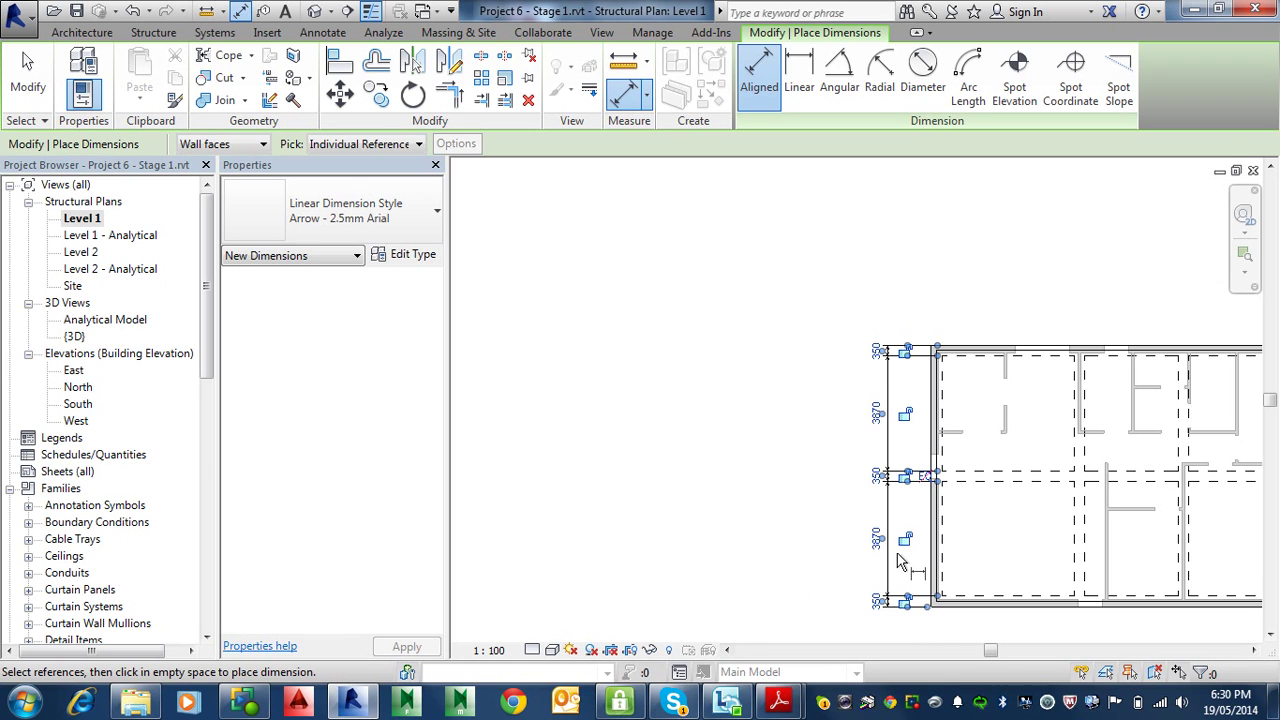
pyautogui.moveTo(1000, 394); pyautogui.dragTo(766, 457, button='middle')
pyautogui.scroll(4, 693, 524)
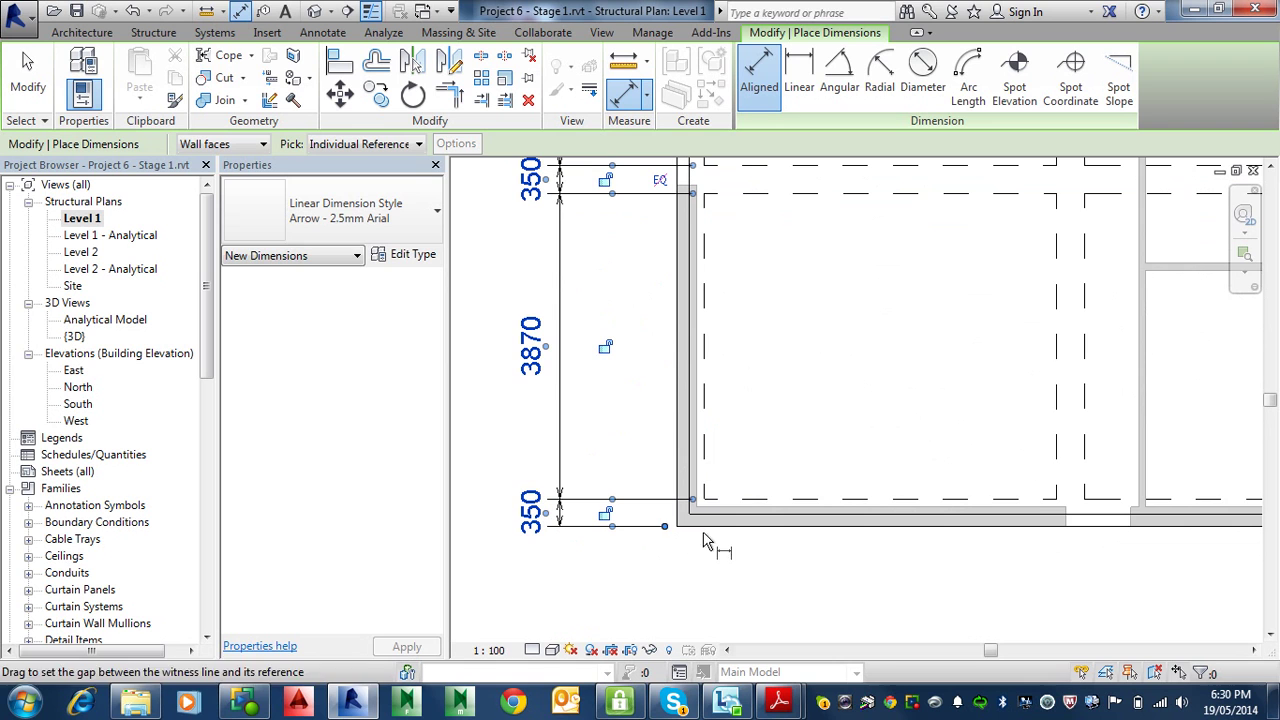
pyautogui.scroll(2, 703, 532)
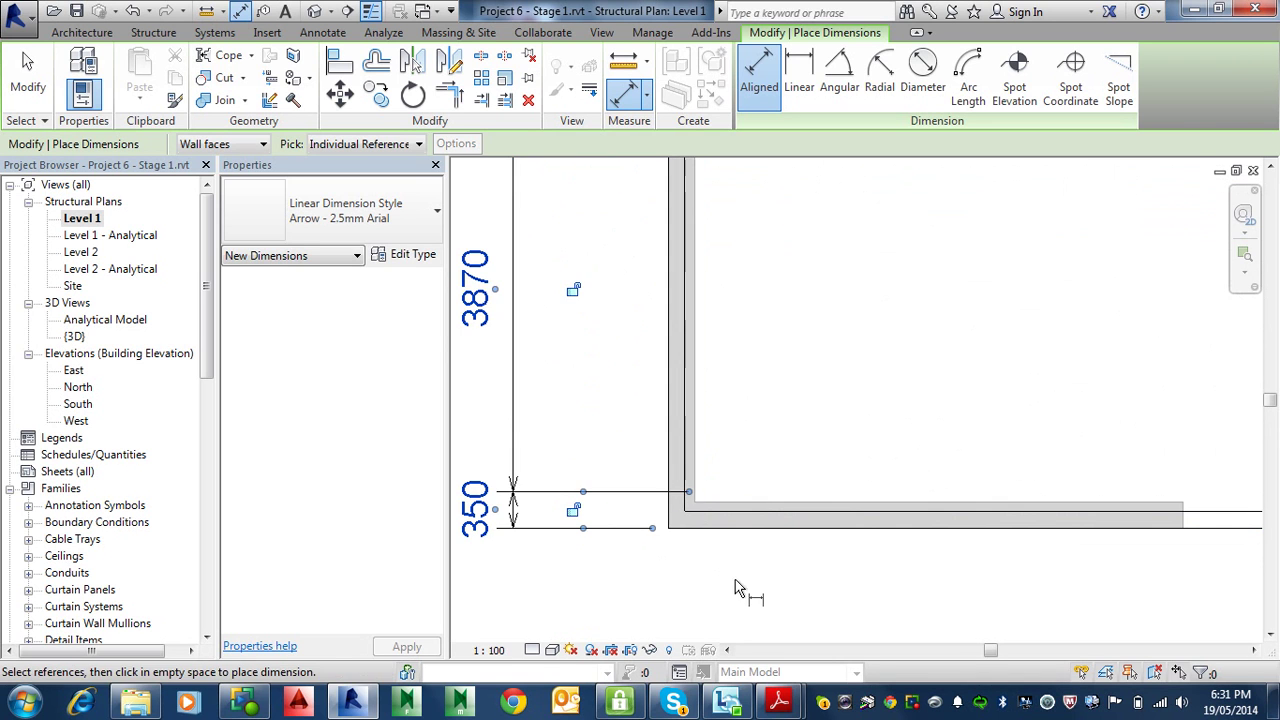
pyautogui.scroll(-6, 757, 491)
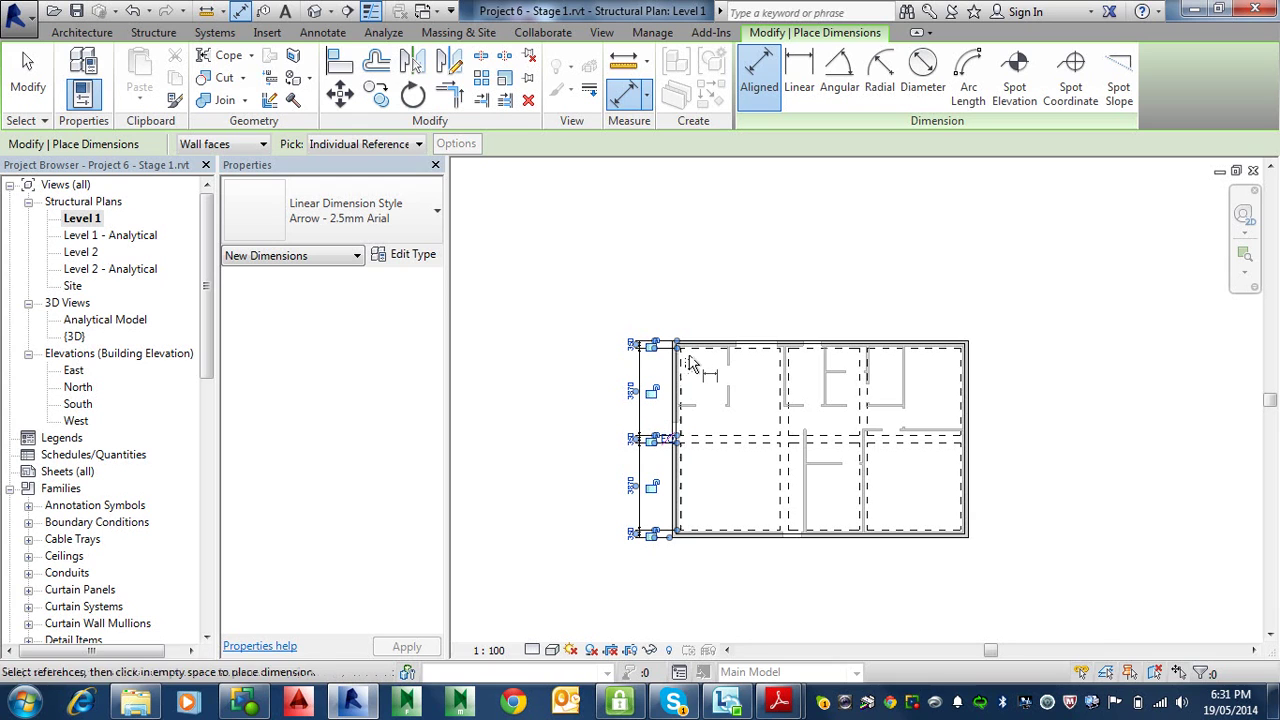
# Reference both edges of the left perimeter beam and of the two internal vertical beams for a horizontal aligned dimension string
pyautogui.scroll(3, 688, 360)
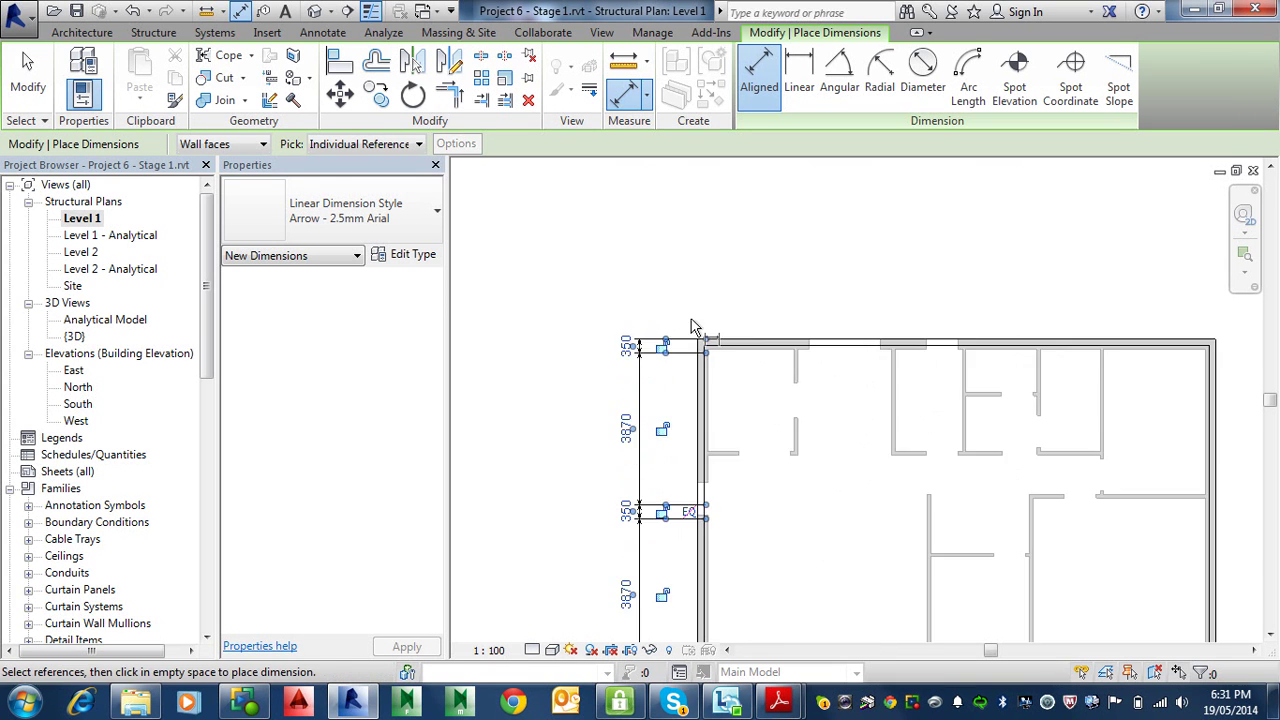
pyautogui.click(701, 385)
pyautogui.scroll(-1, 812, 358)
pyautogui.scroll(-1, 812, 358)
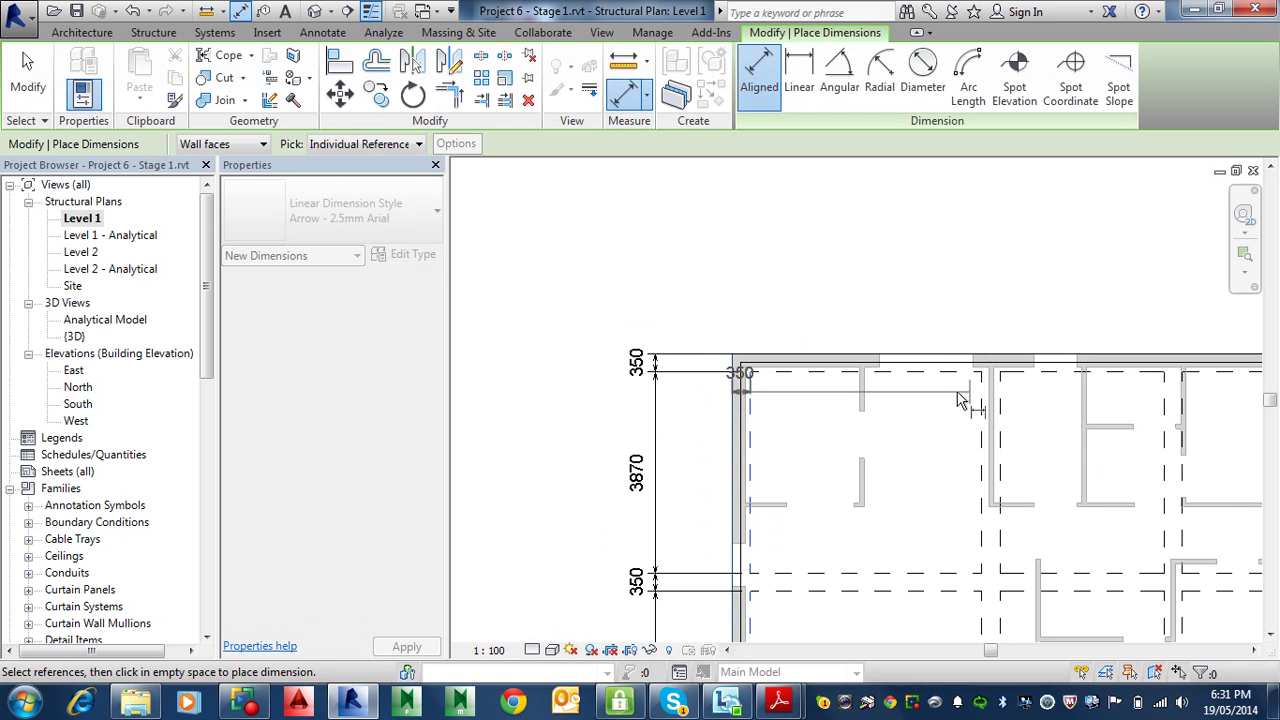
pyautogui.click(981, 397)
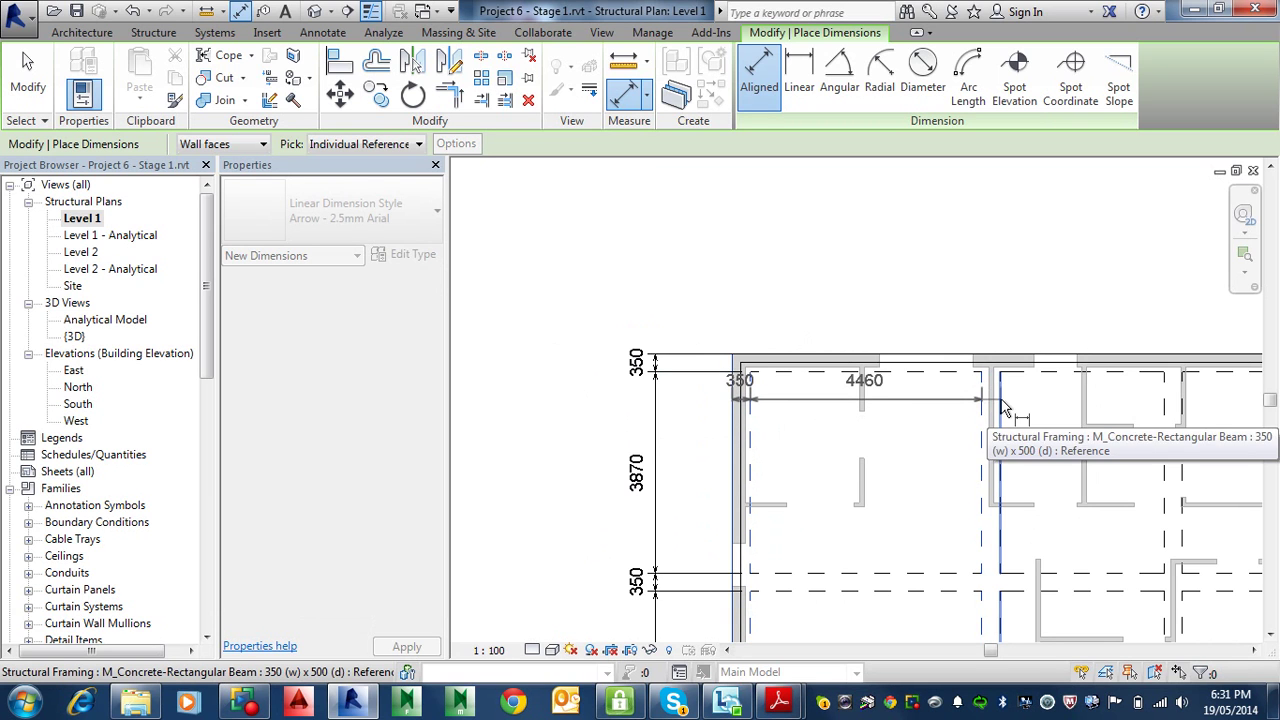
pyautogui.click(999, 400)
pyautogui.click(1166, 412)
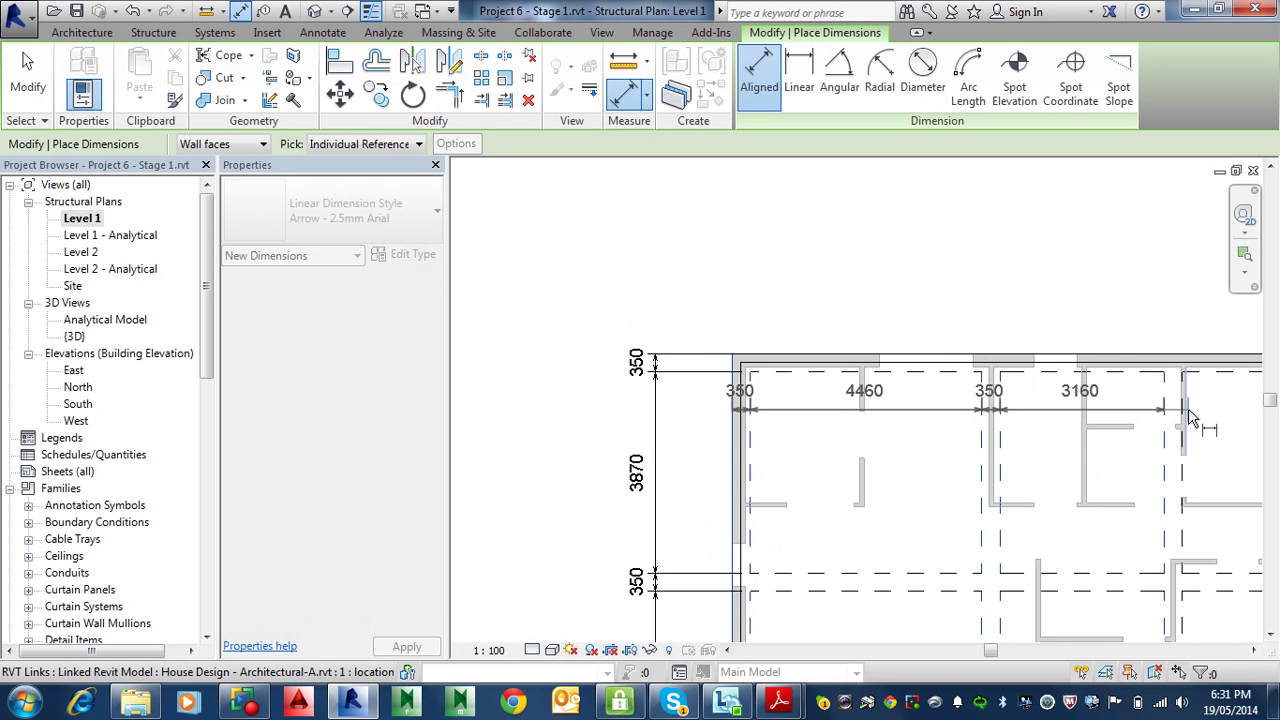
pyautogui.click(1186, 410)
# Extend the horizontal dimension string to the right perimeter beam's inner and outer edges and place it above the plan
pyautogui.scroll(-3, 1185, 410)
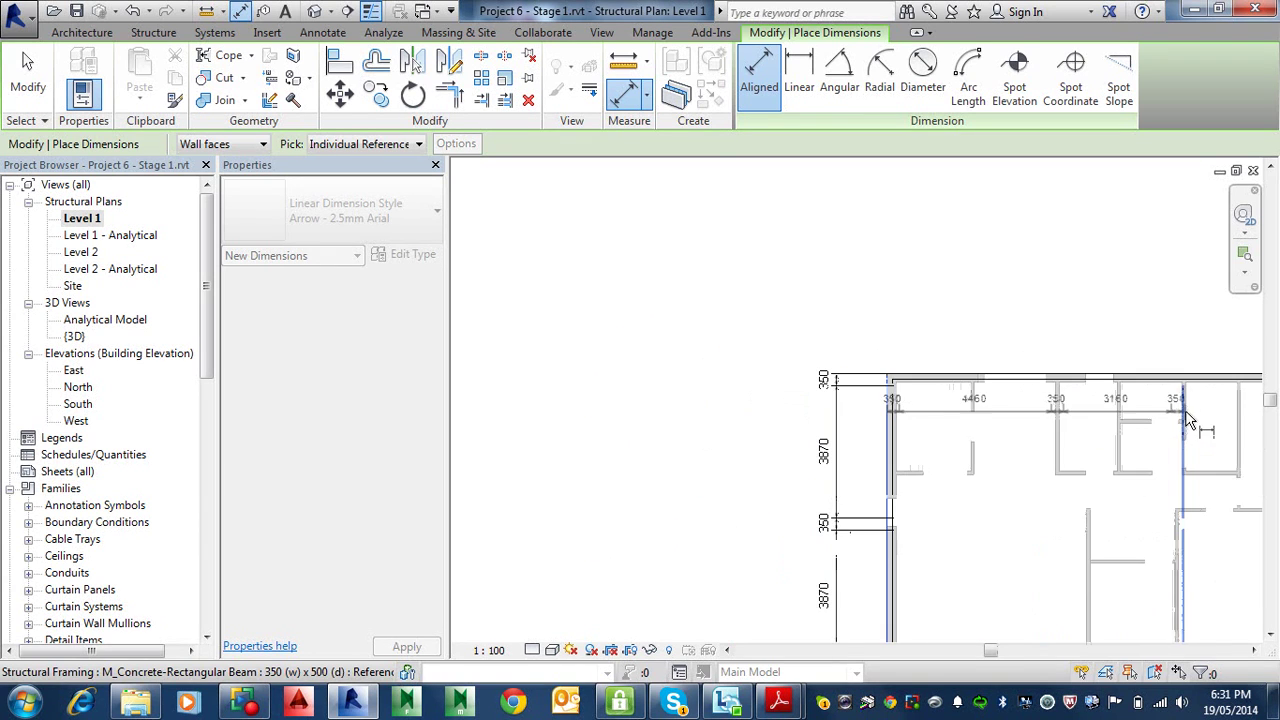
pyautogui.scroll(3, 1115, 418)
pyautogui.scroll(2, 1115, 418)
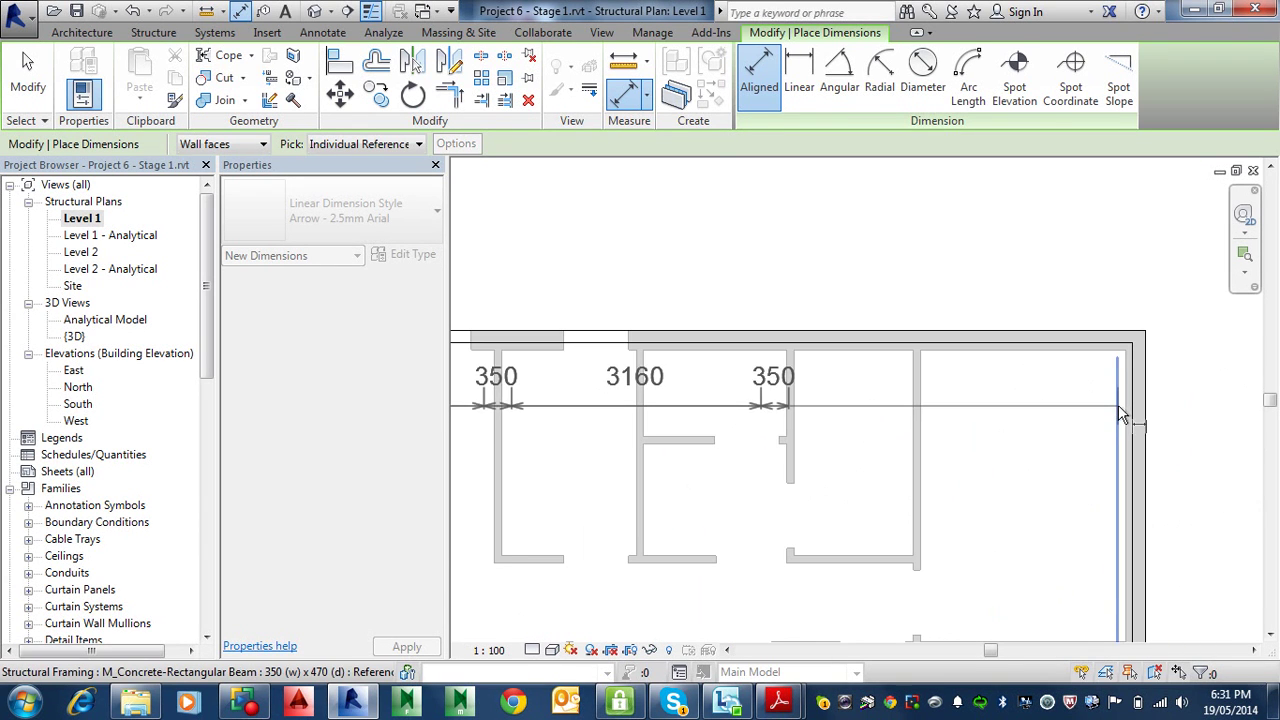
pyautogui.click(1118, 410)
pyautogui.click(1145, 383)
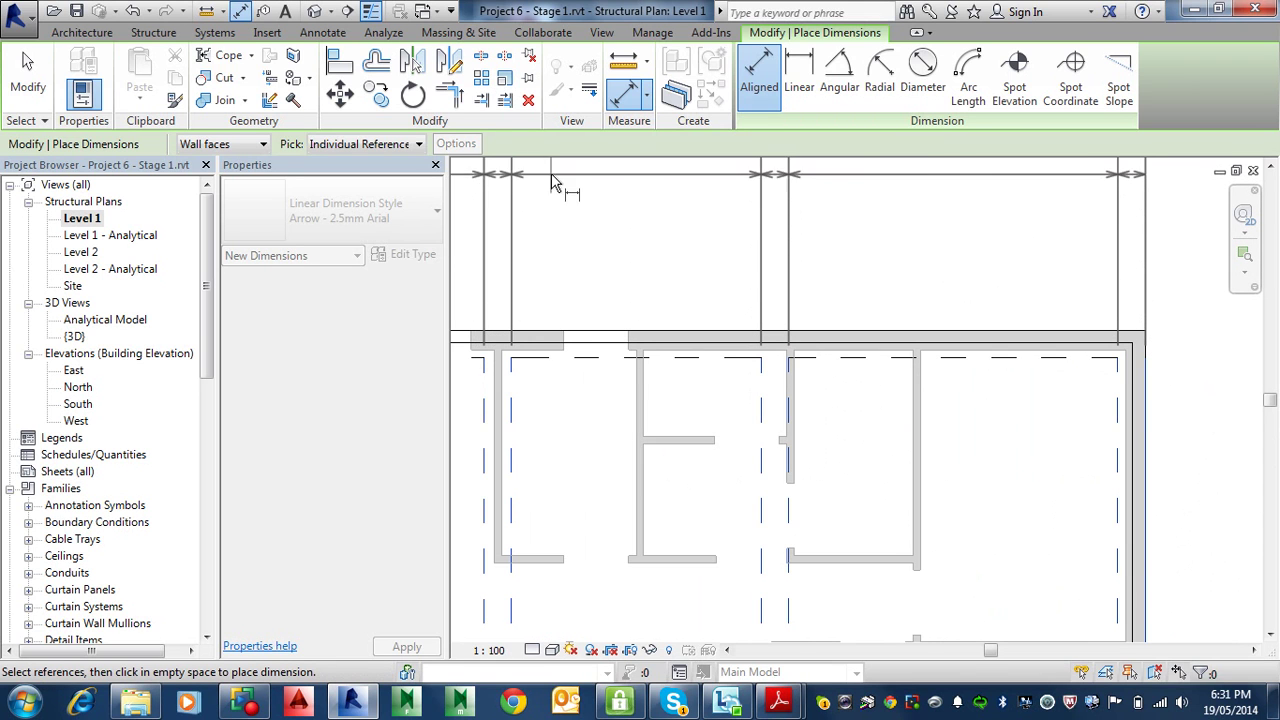
pyautogui.scroll(2, 995, 300)
pyautogui.click(1008, 207)
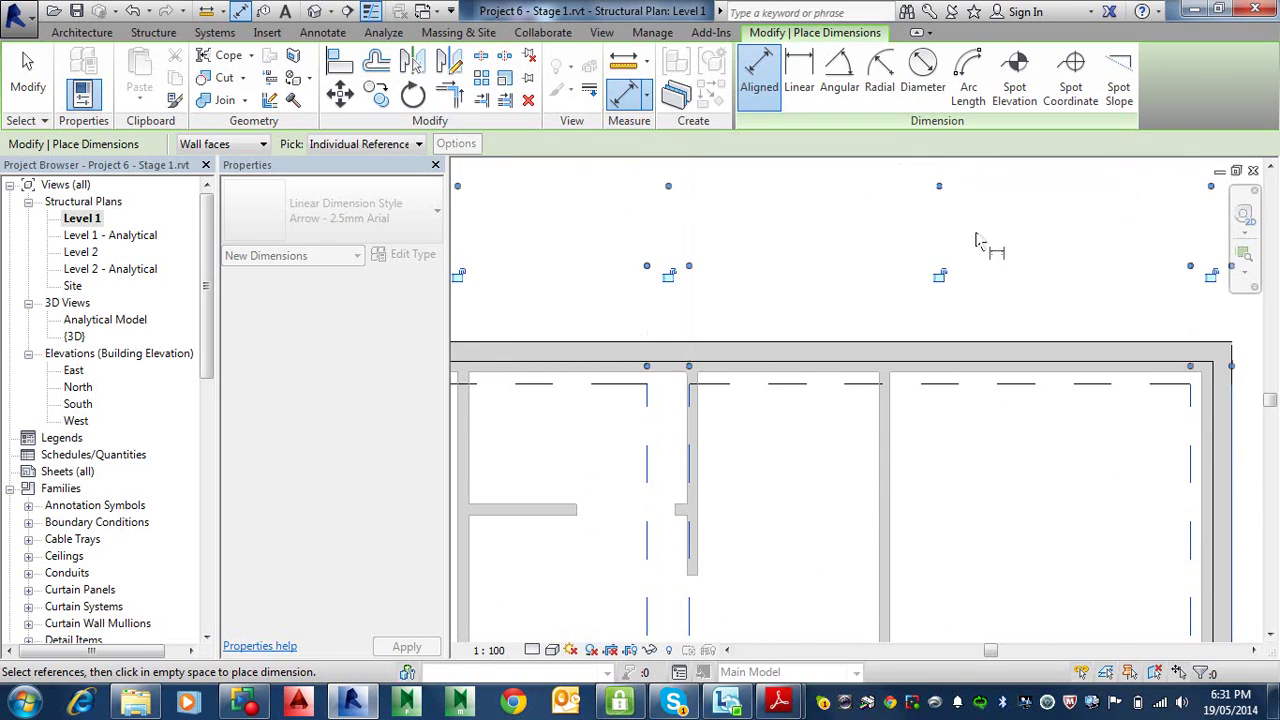
# Check the horizontal string's witness lines at the slab's two upper corners and end the aligned dimension command
pyautogui.scroll(-2, 957, 297)
pyautogui.moveTo(946, 277); pyautogui.dragTo(1090, 362, button='middle')
pyautogui.scroll(4, 696, 364)
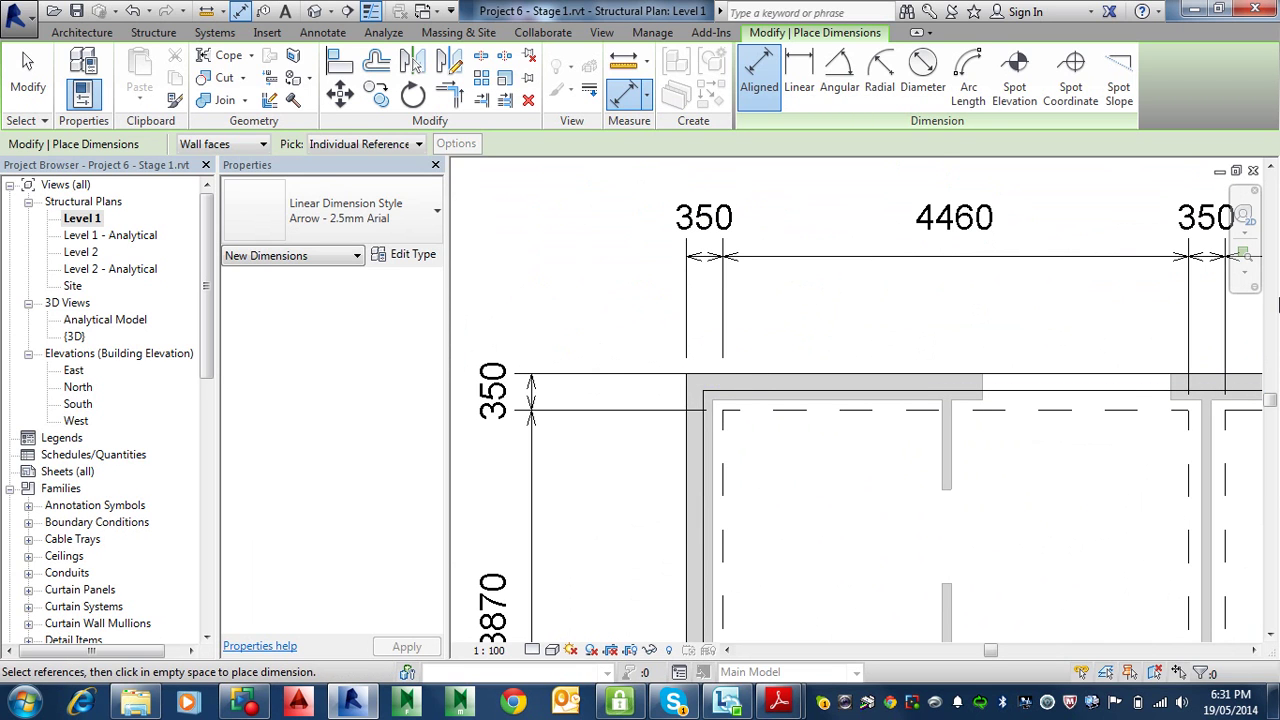
pyautogui.scroll(-2, 868, 273)
pyautogui.moveTo(1151, 294); pyautogui.dragTo(400, 310, button='middle')
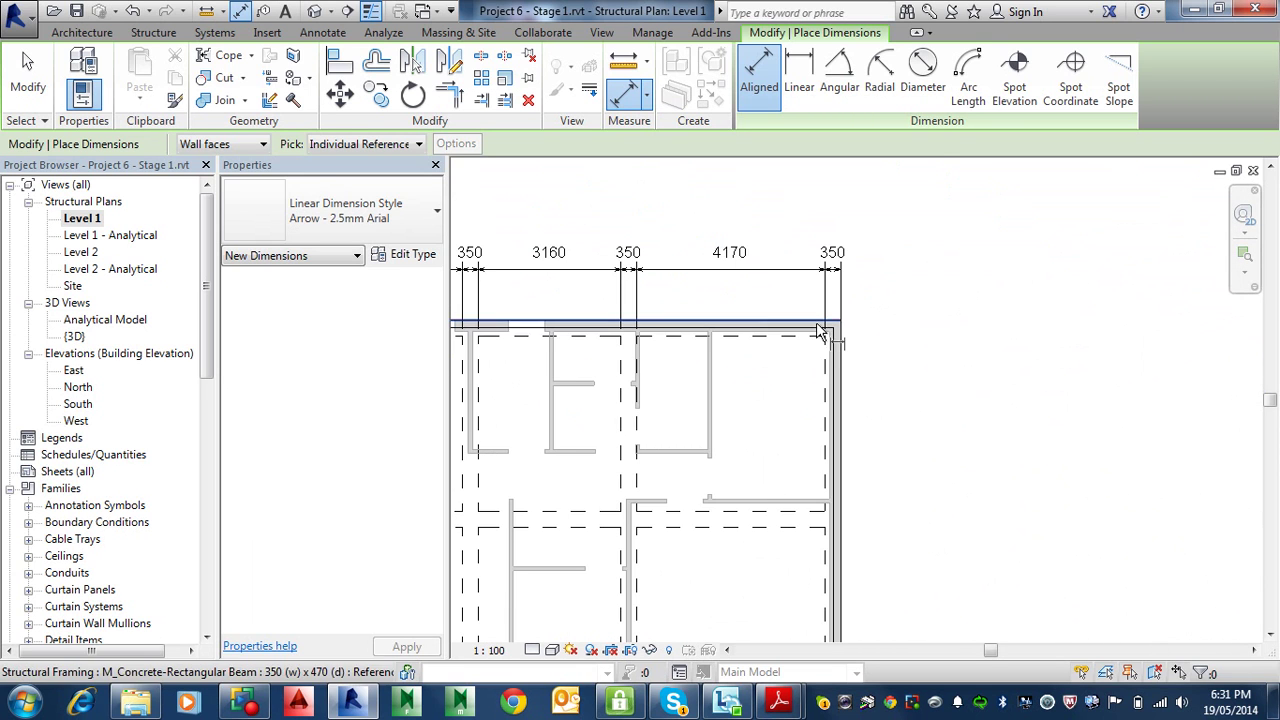
pyautogui.scroll(2, 843, 316)
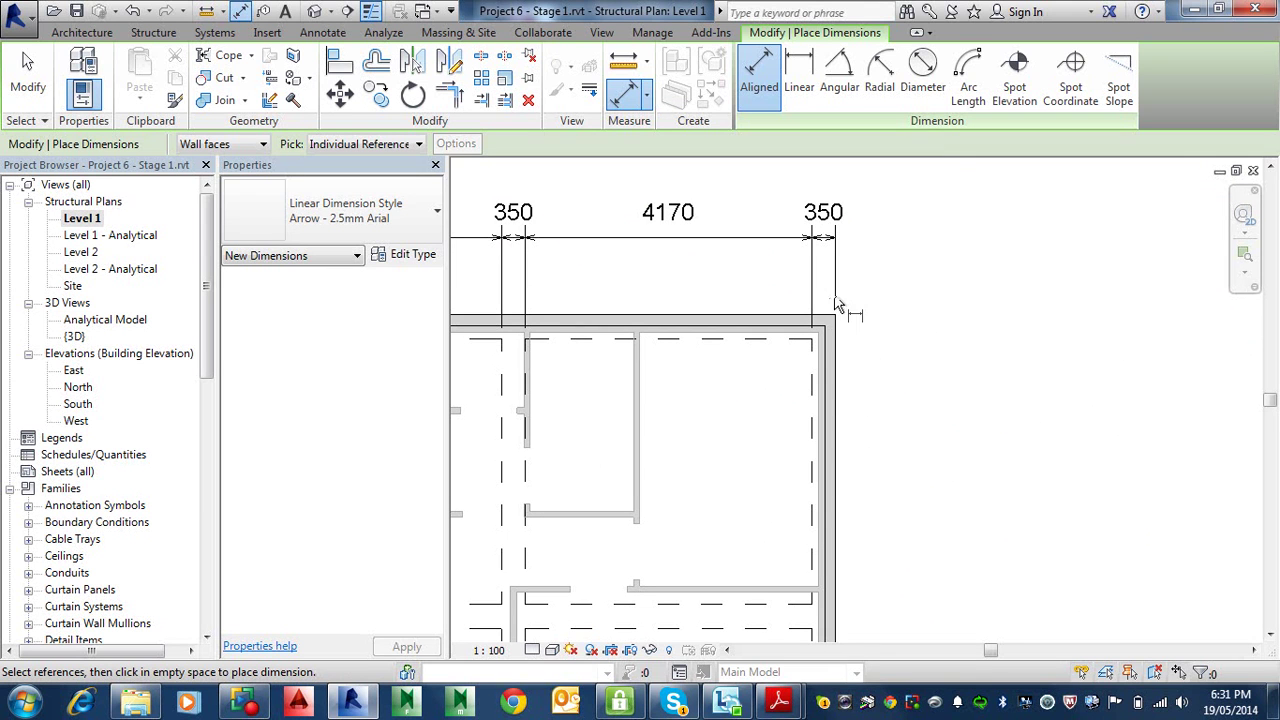
pyautogui.press('Escape')
pyautogui.press('Escape')
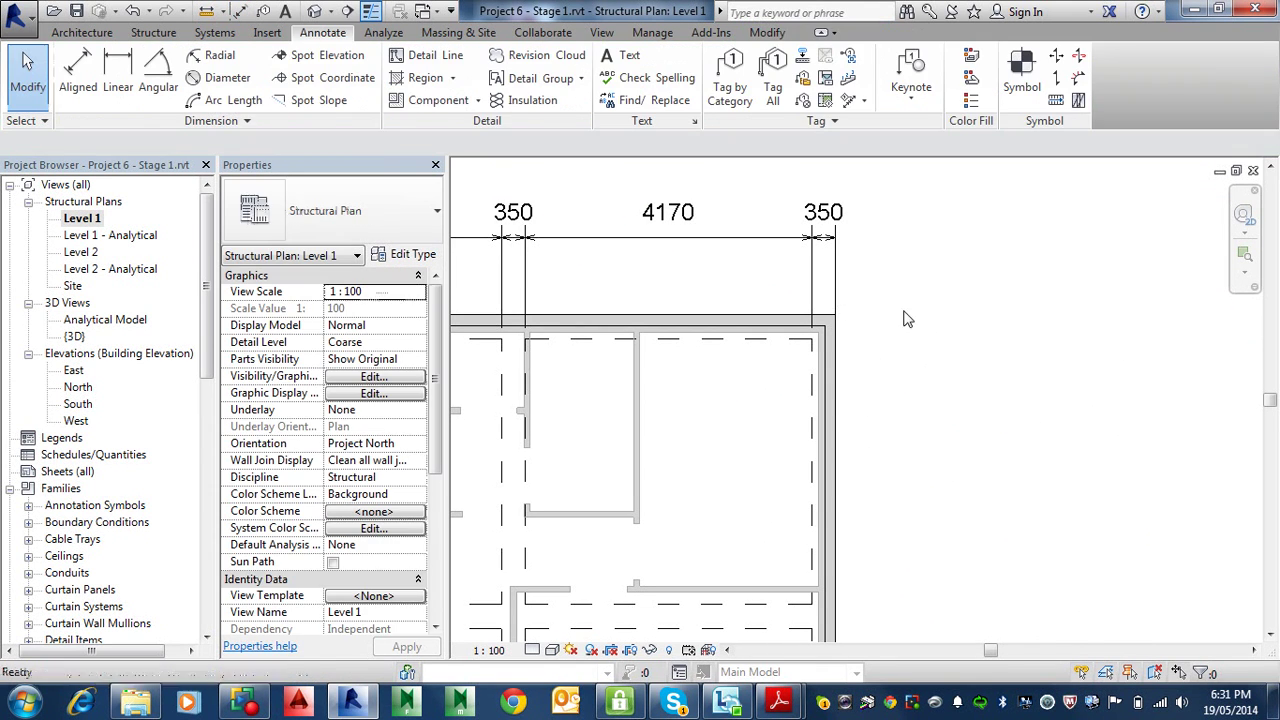
# Pull the horizontal dimension's rightmost witness line end up to leave a visible gap above the slab's upper-right corner
pyautogui.click(834, 322)
pyautogui.scroll(4, 838, 334)
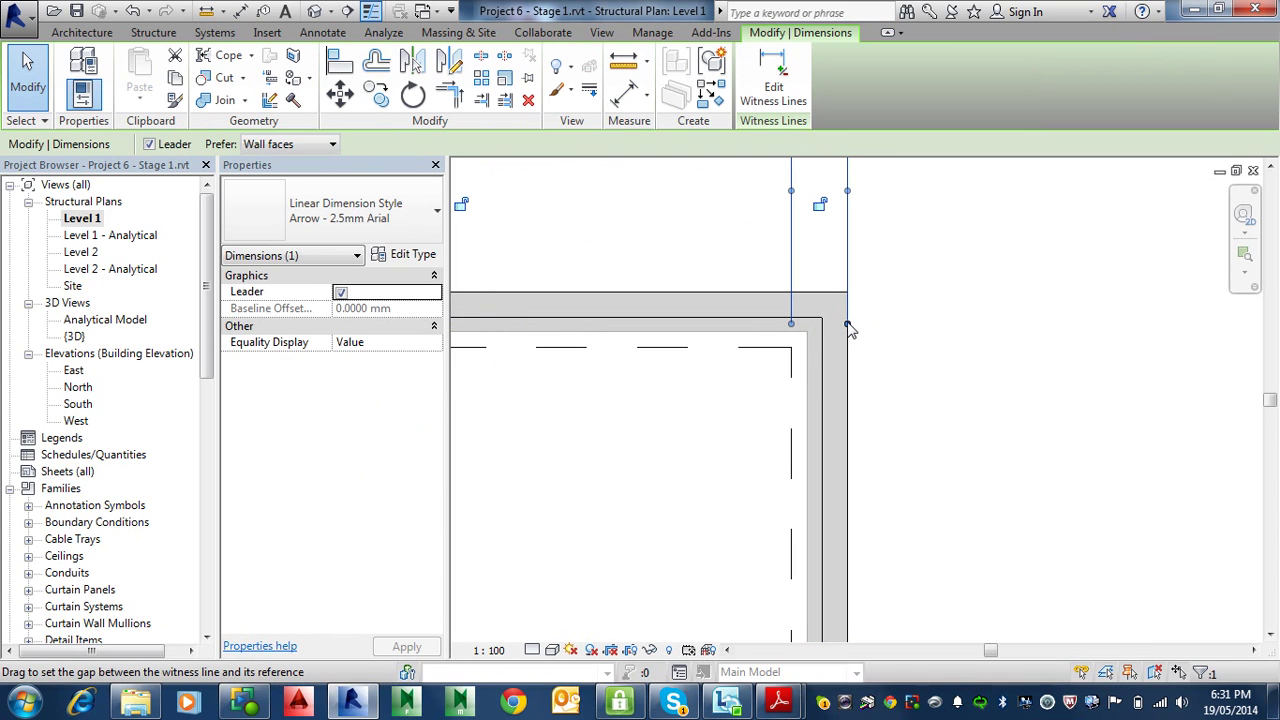
pyautogui.moveTo(848, 330); pyautogui.dragTo(848, 300)
pyautogui.scroll(5, 863, 281)
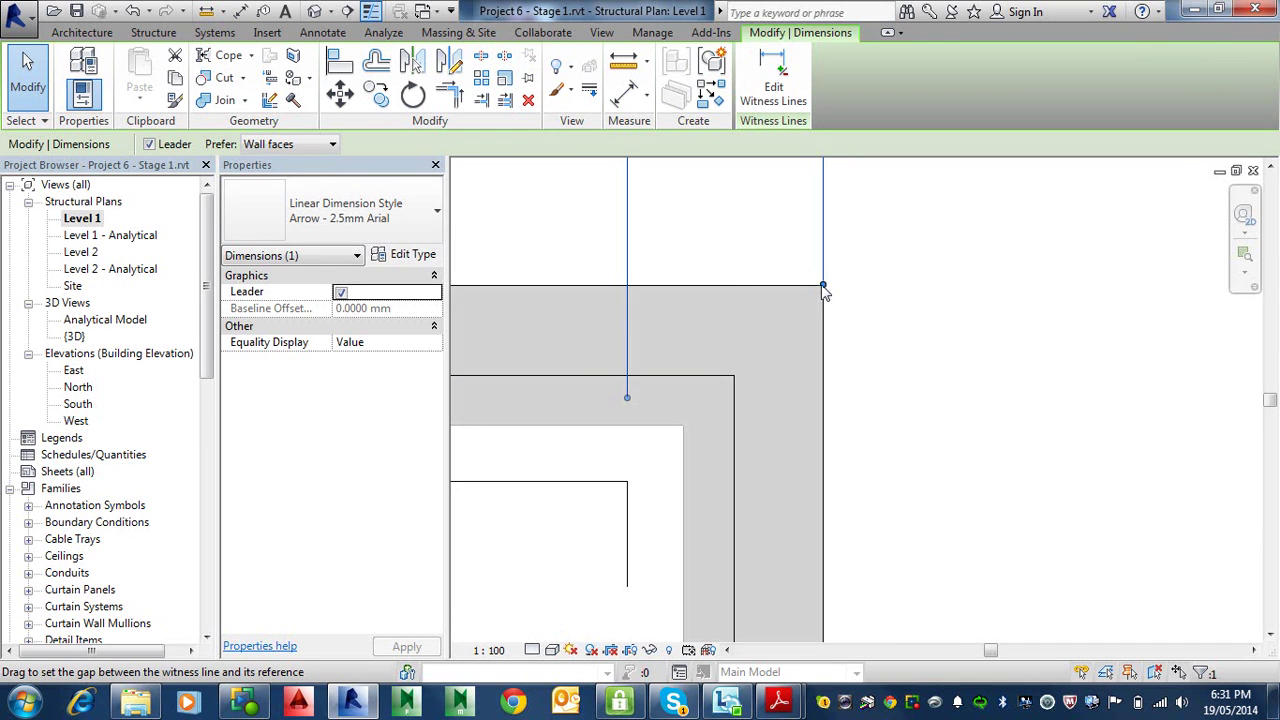
pyautogui.moveTo(826, 291); pyautogui.dragTo(837, 268)
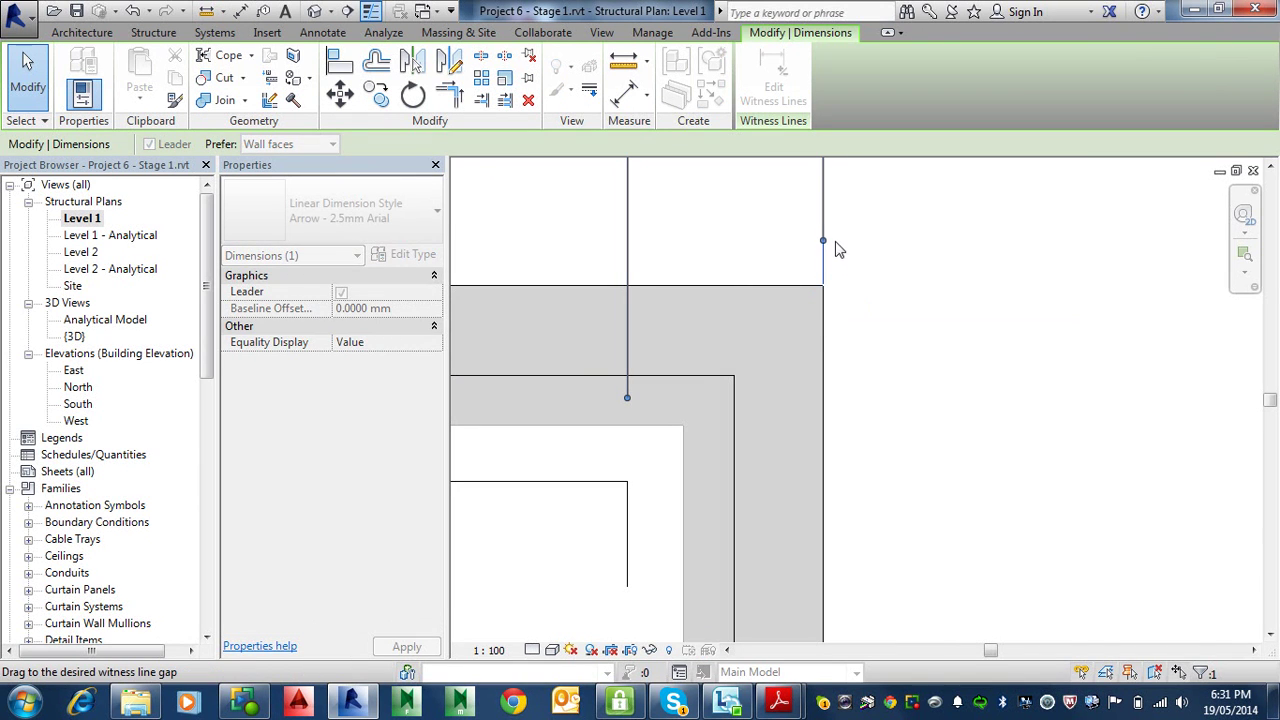
pyautogui.moveTo(843, 201); pyautogui.dragTo(843, 201)
pyautogui.scroll(-5, 848, 385)
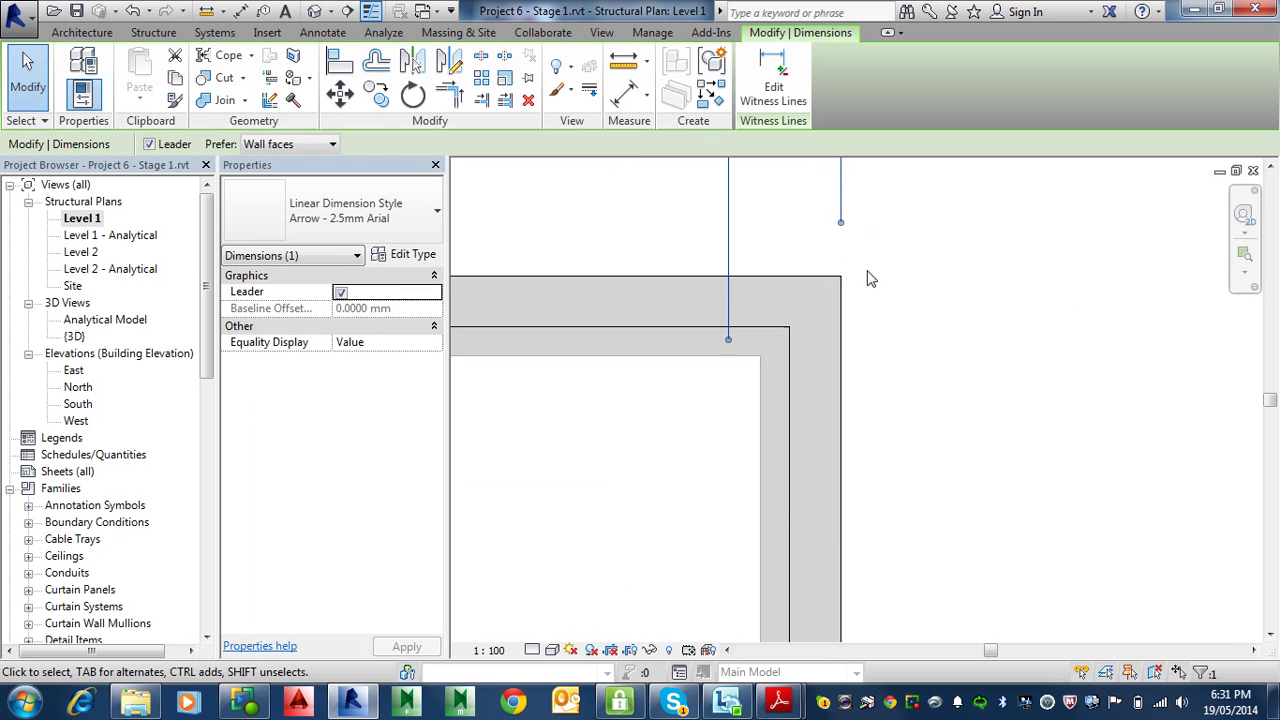
pyautogui.scroll(-4, 855, 379)
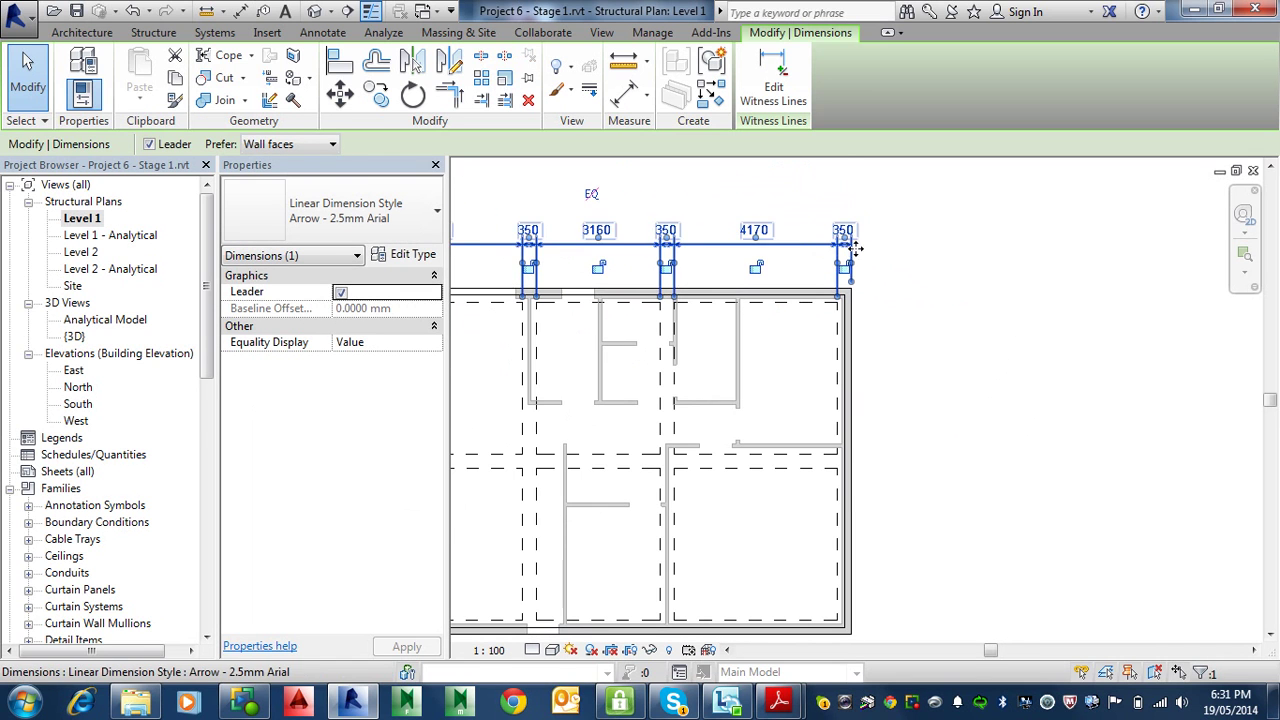
# Delete only the rightmost segment of the horizontal dimension string above the right perimeter beam
pyautogui.scroll(3, 816, 248)
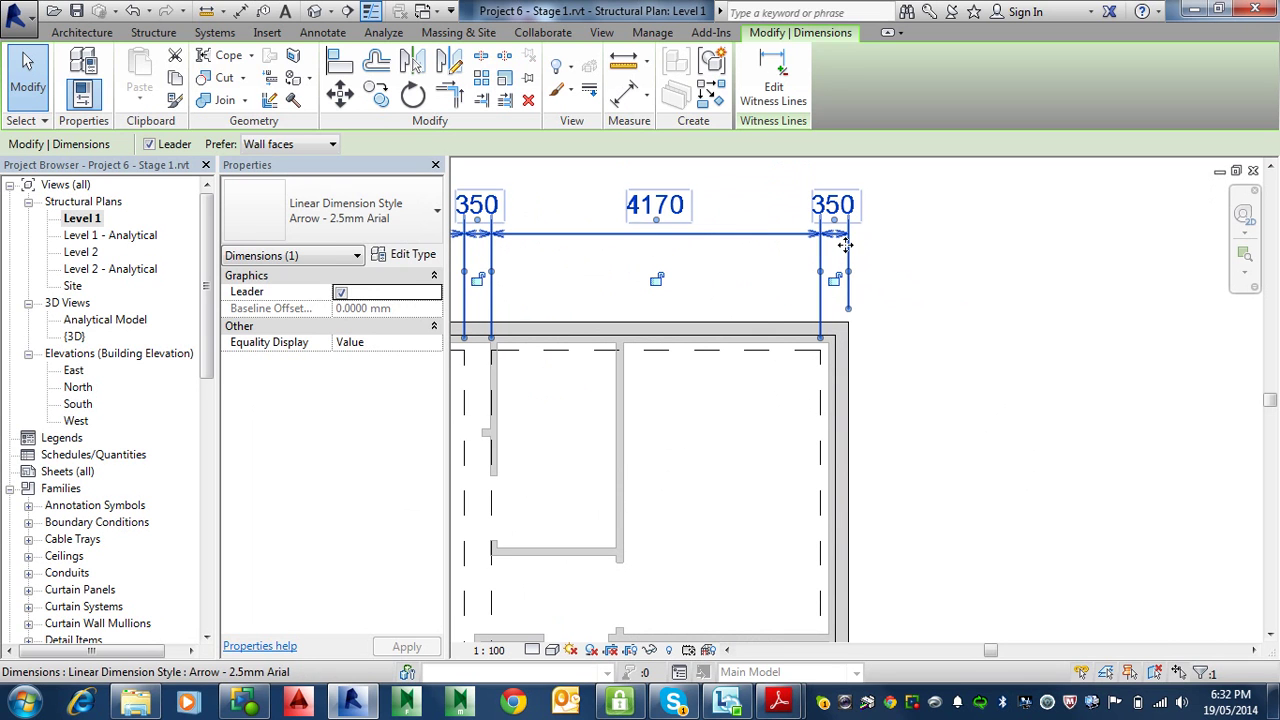
pyautogui.click(871, 235)
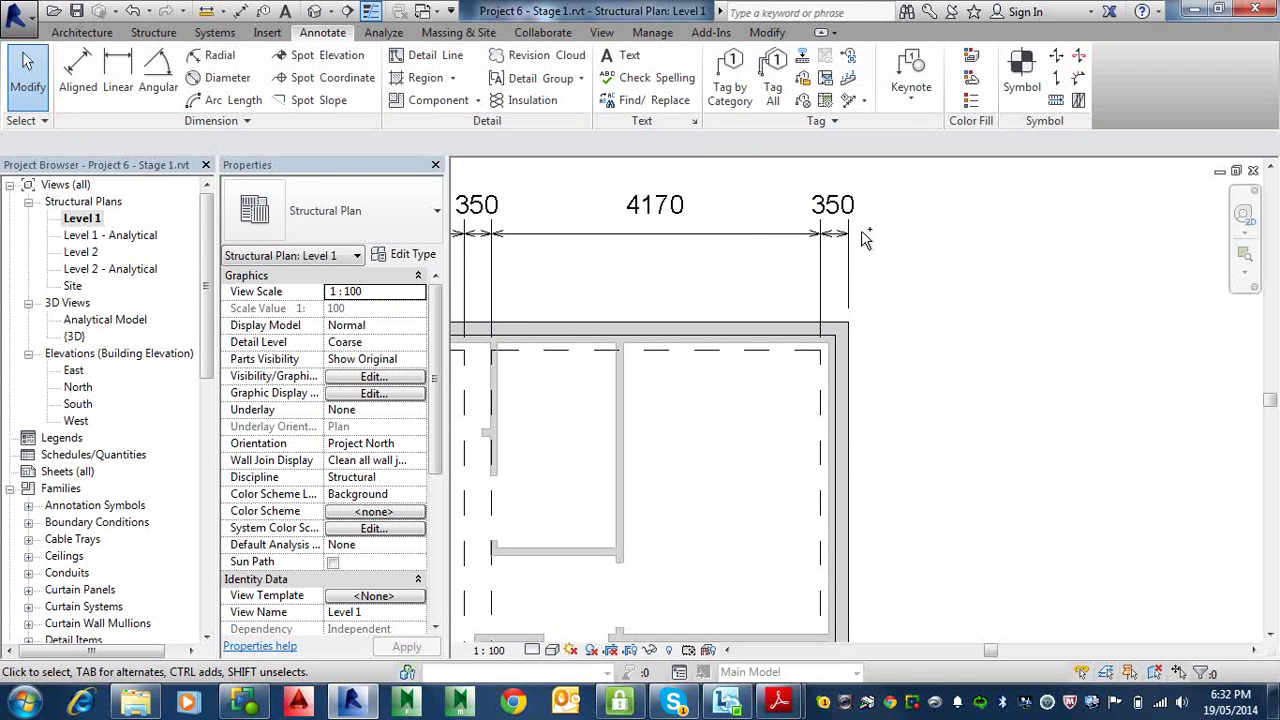
pyautogui.click(843, 256)
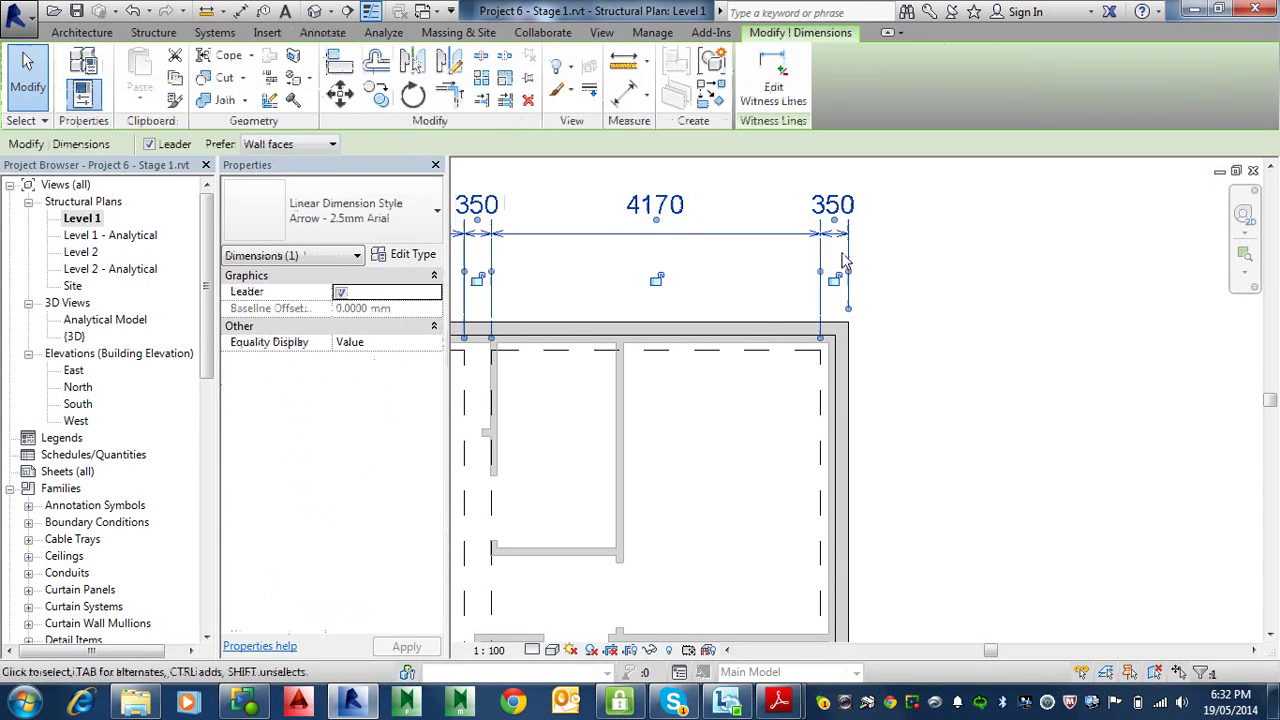
pyautogui.click(843, 252)
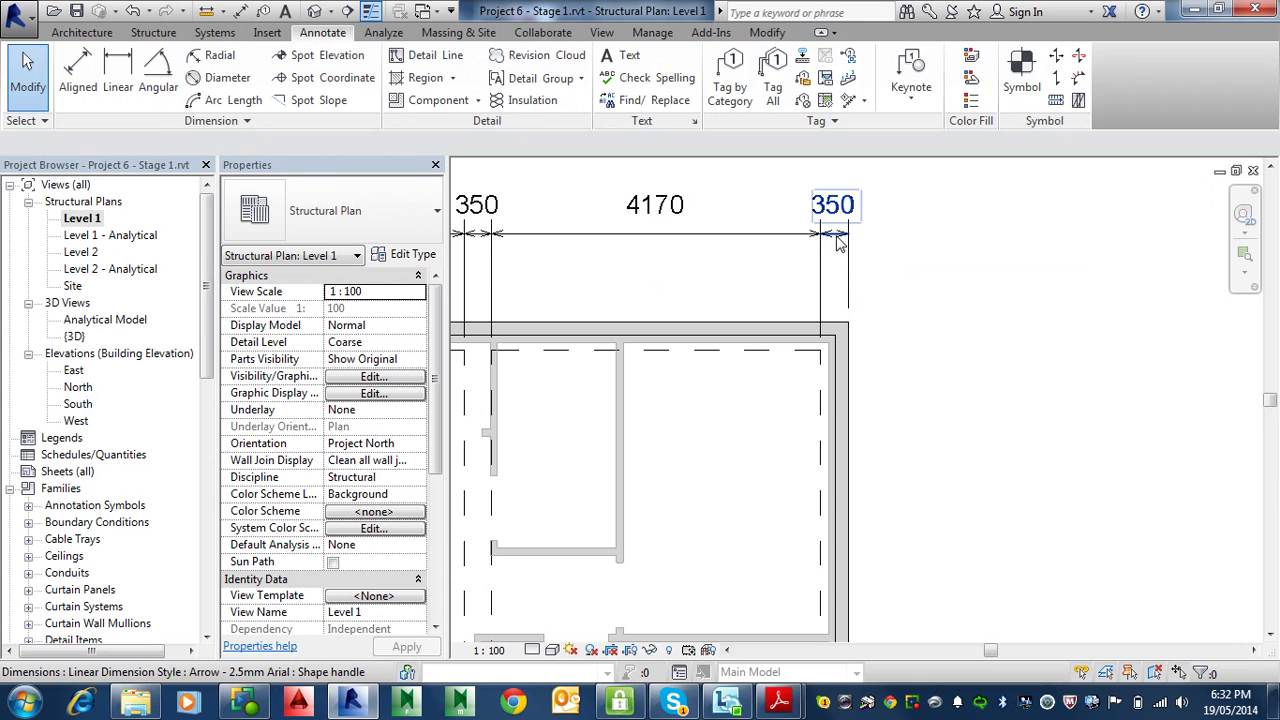
pyautogui.click(838, 243)
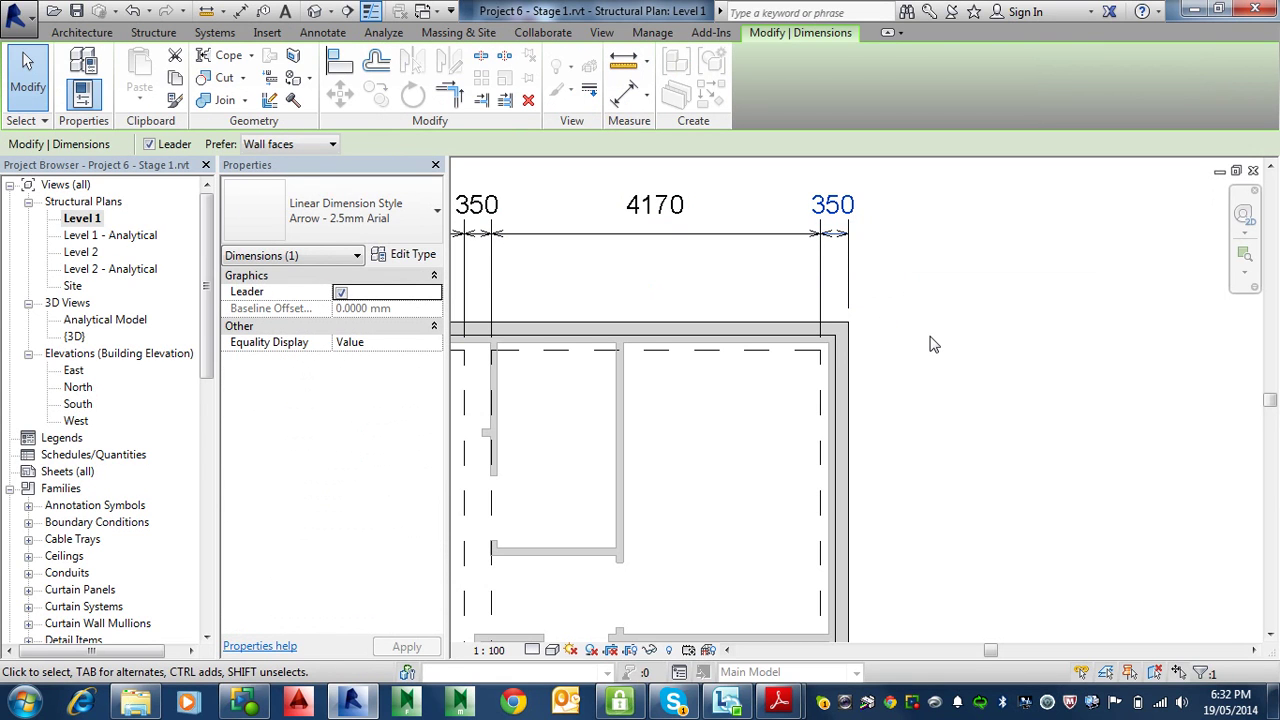
pyautogui.press('Delete')
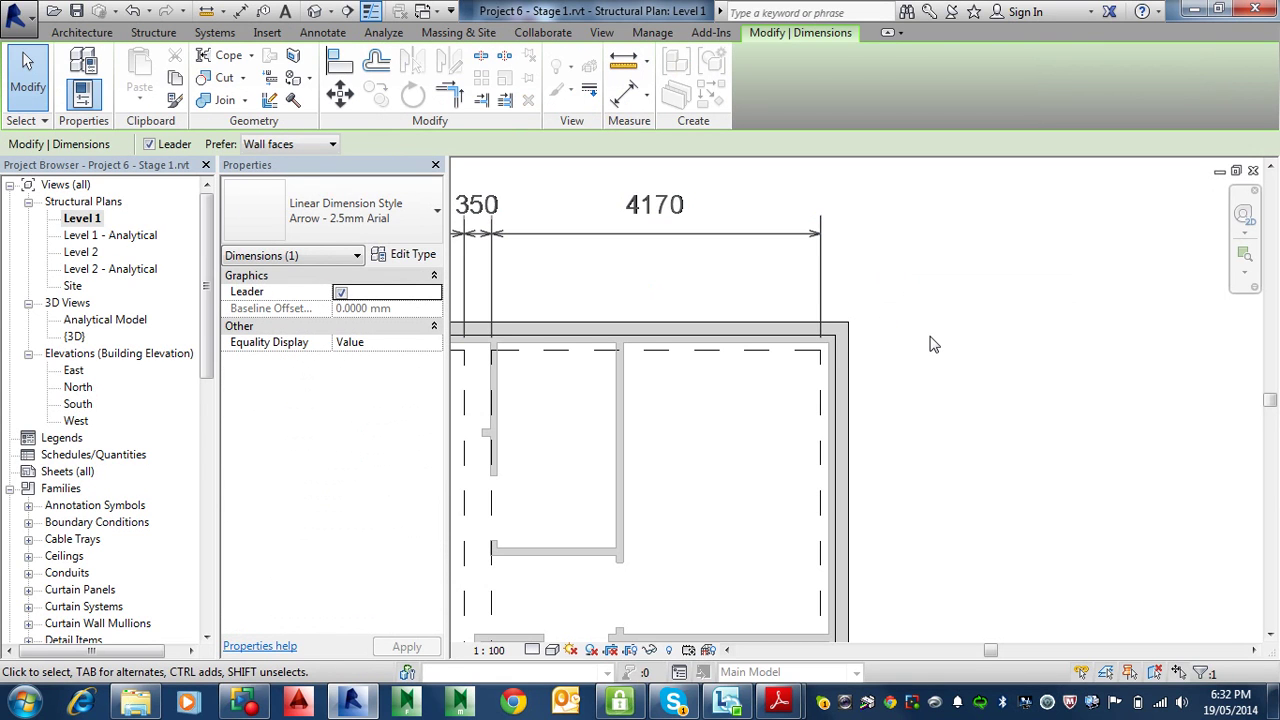
# Add an aligned dimension across the right perimeter beam's inner and outer edges, in line with the existing horizontal string
pyautogui.click(242, 12)
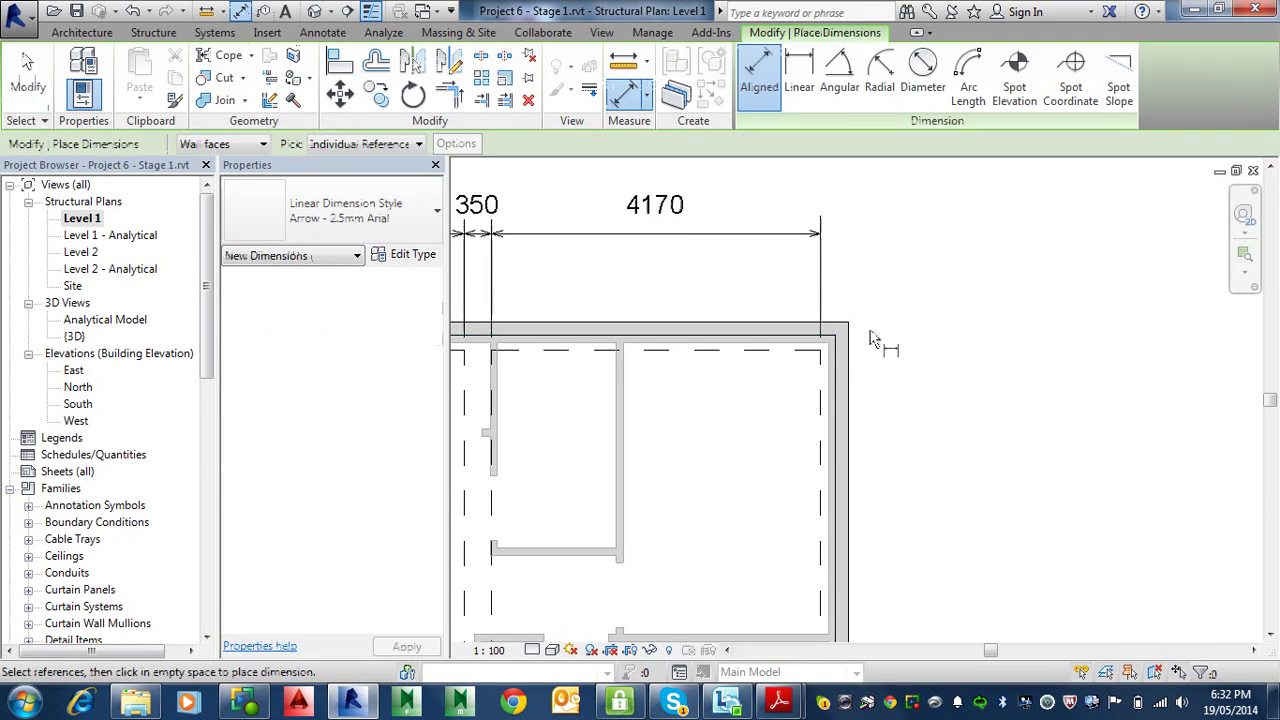
pyautogui.click(818, 372)
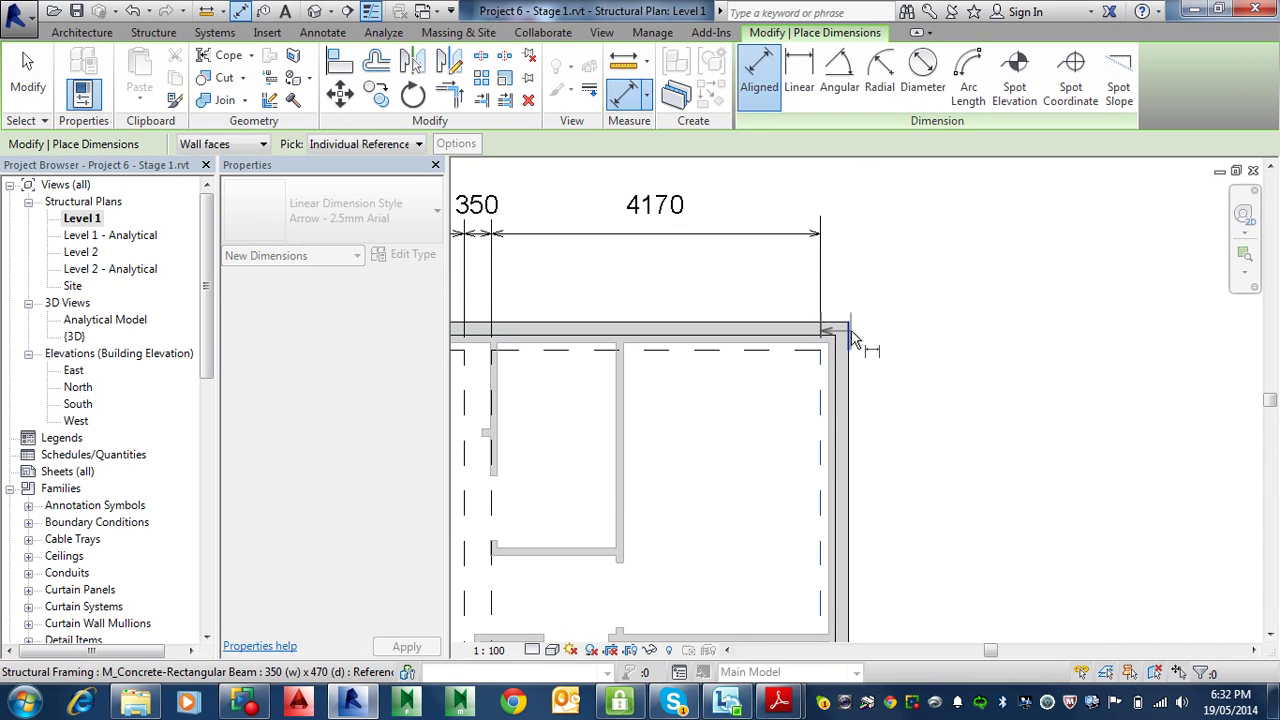
pyautogui.click(849, 340)
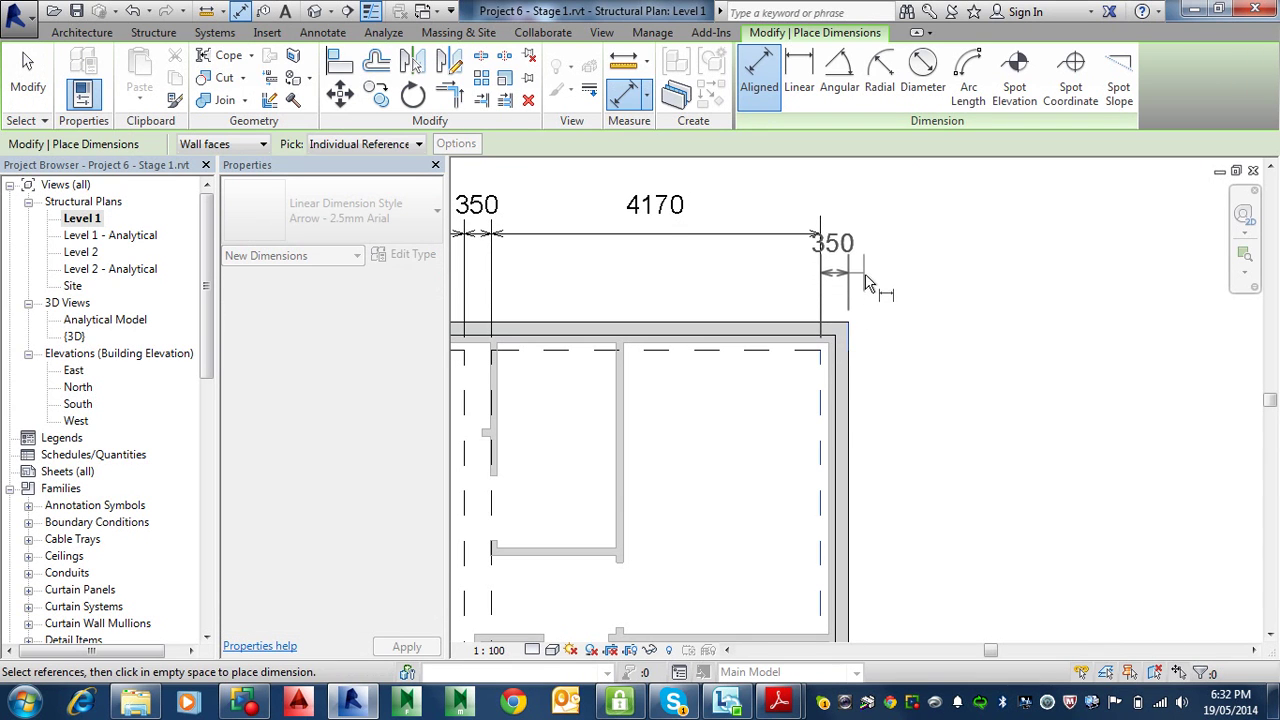
pyautogui.click(823, 236)
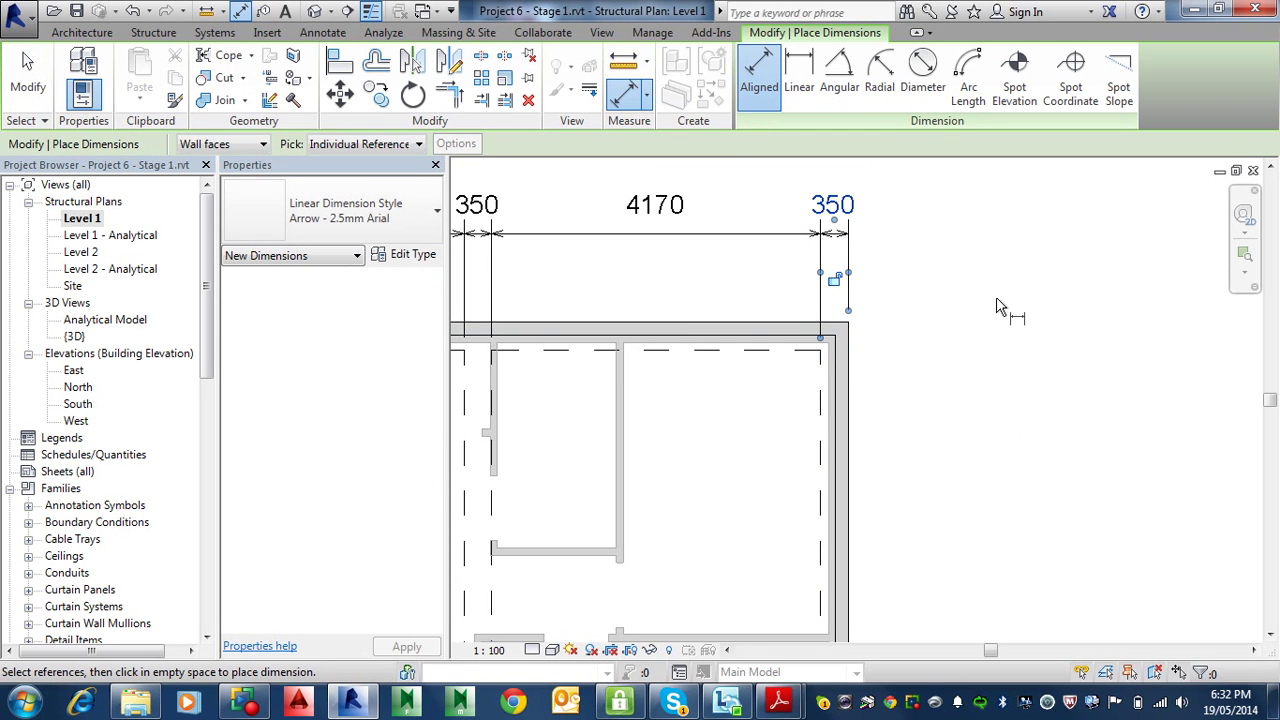
pyautogui.scroll(-5, 895, 283)
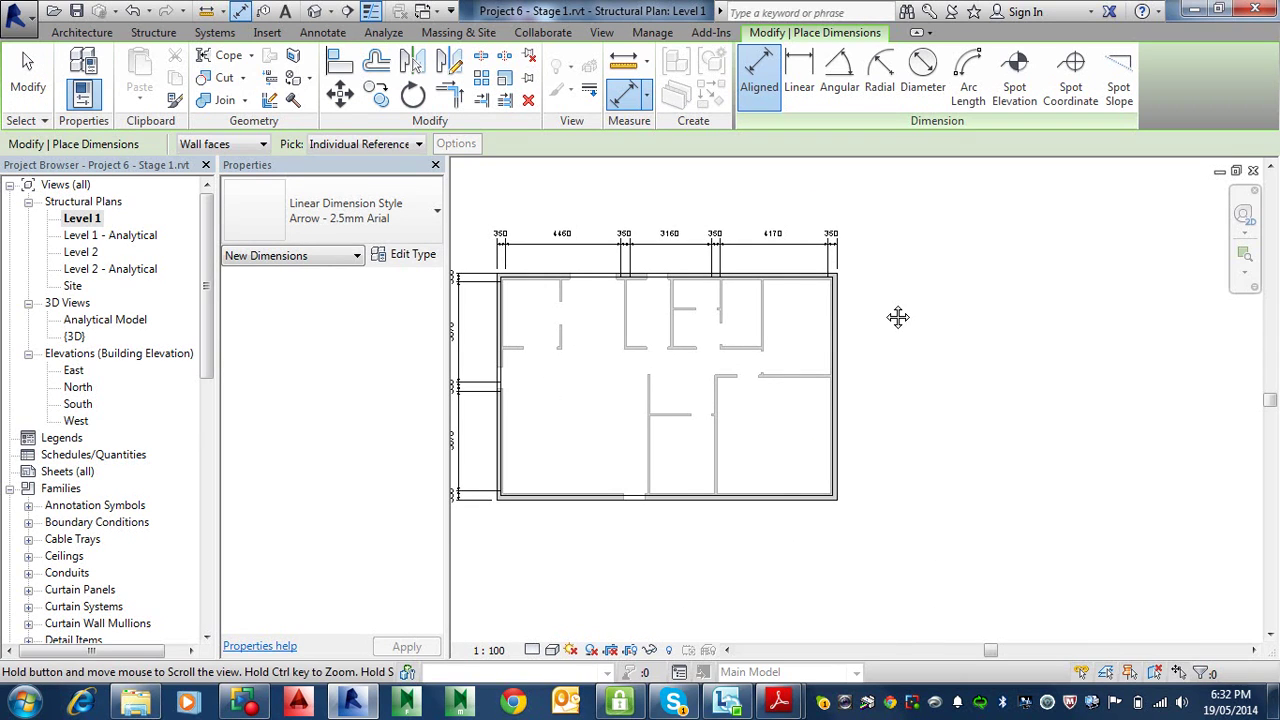
pyautogui.scroll(2, 831, 258)
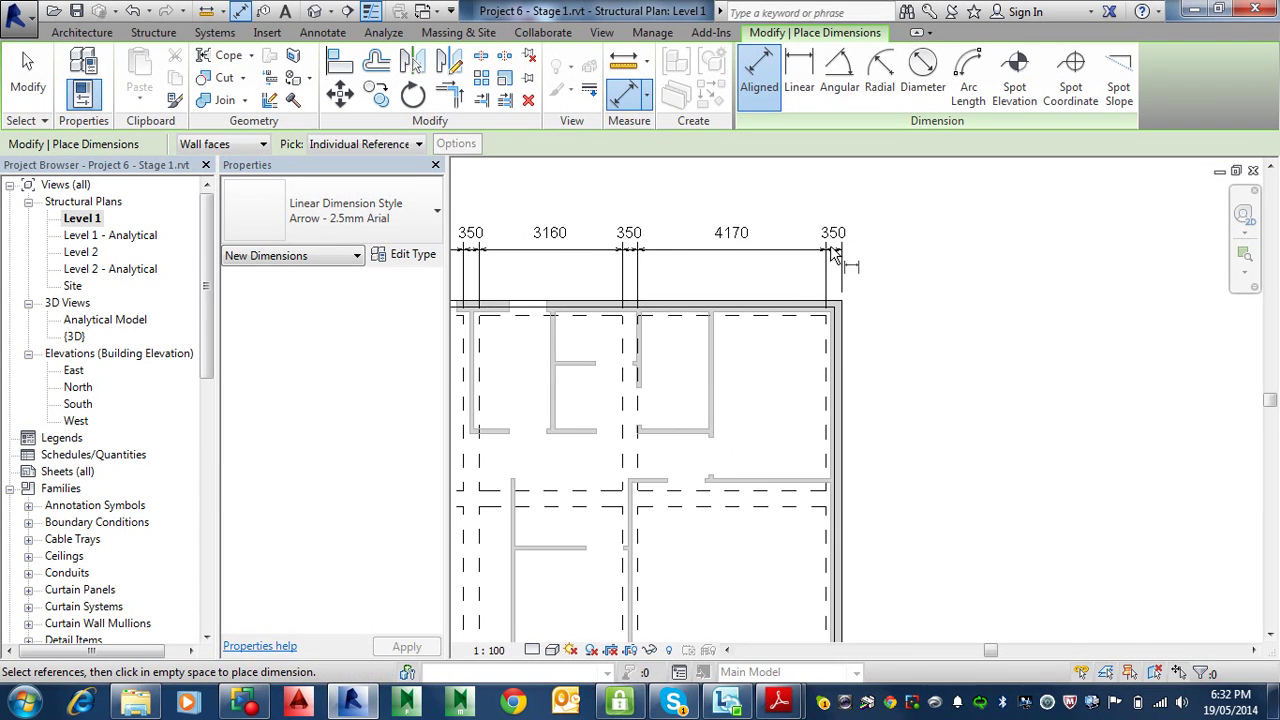
pyautogui.scroll(2, 831, 258)
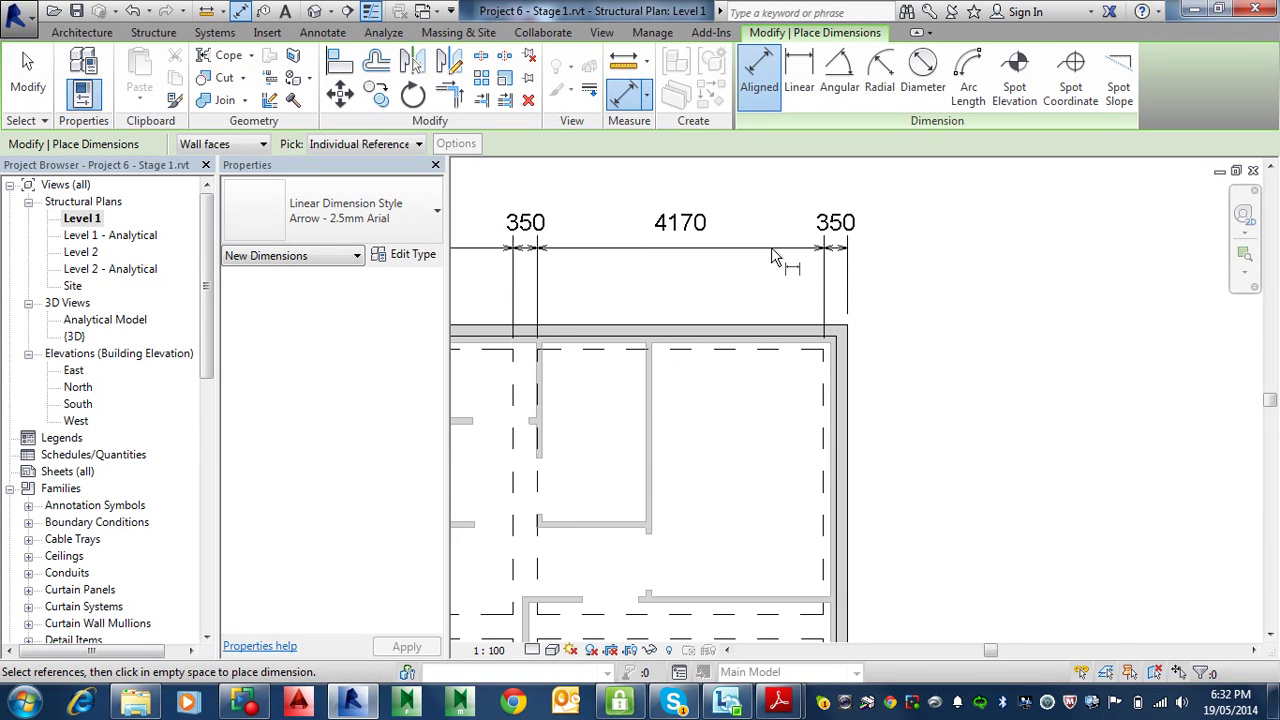
# Add an overall vertical aligned dimension between the slab's bottom and top outer edges, placed to the right of the plan
pyautogui.scroll(-2, 771, 256)
pyautogui.moveTo(877, 434)
pyautogui.mouseDown(button='middle')
pyautogui.moveTo(914, 266)
pyautogui.moveTo(882, 420)
pyautogui.mouseUp(button='middle')
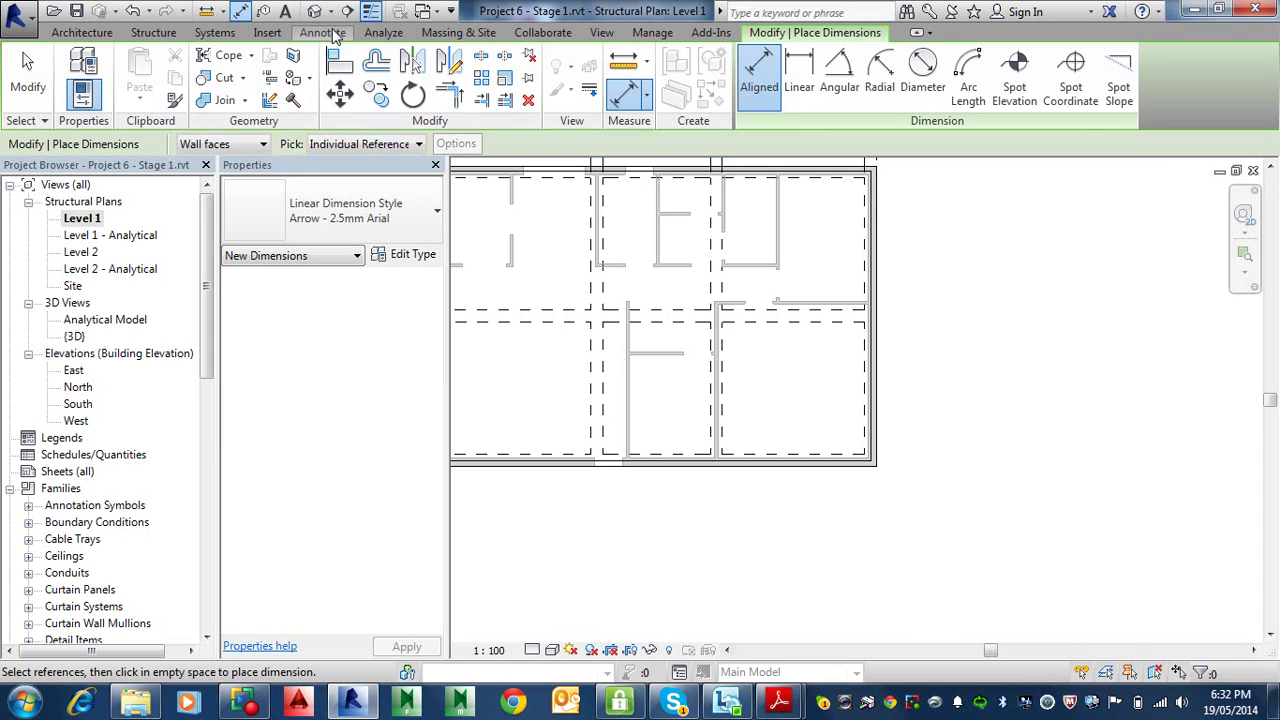
pyautogui.click(335, 33)
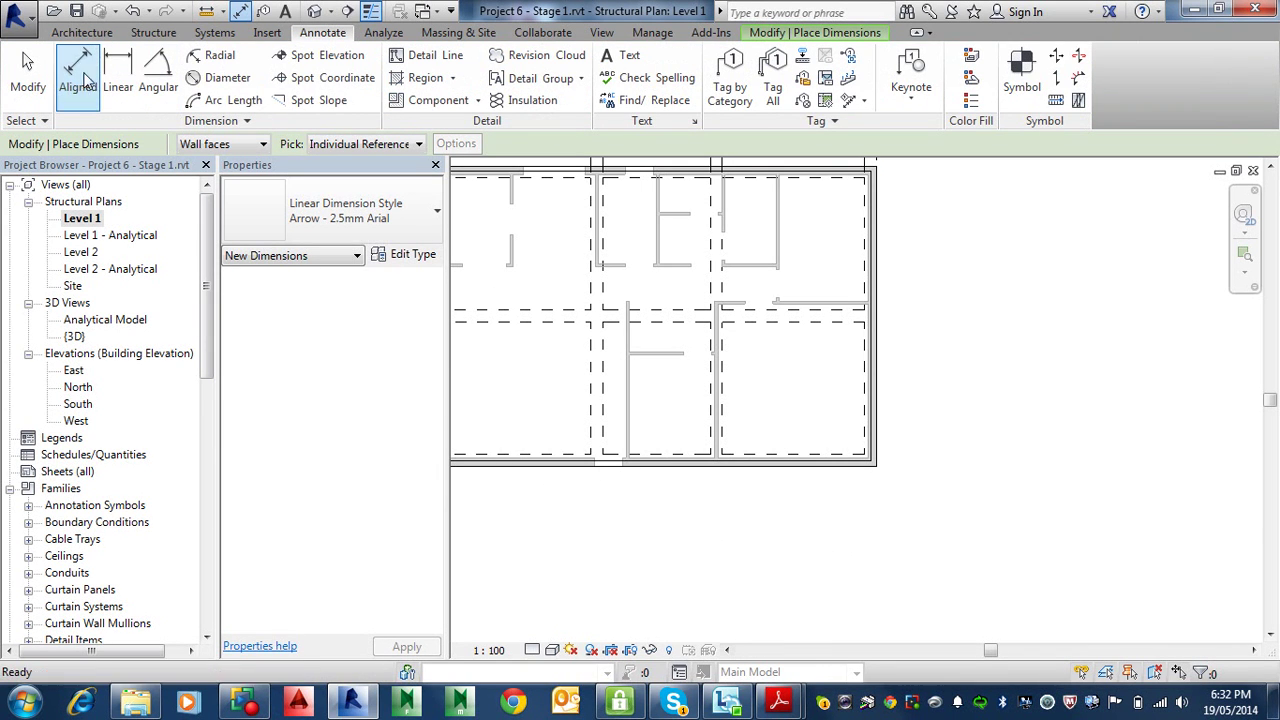
pyautogui.scroll(1, 868, 477)
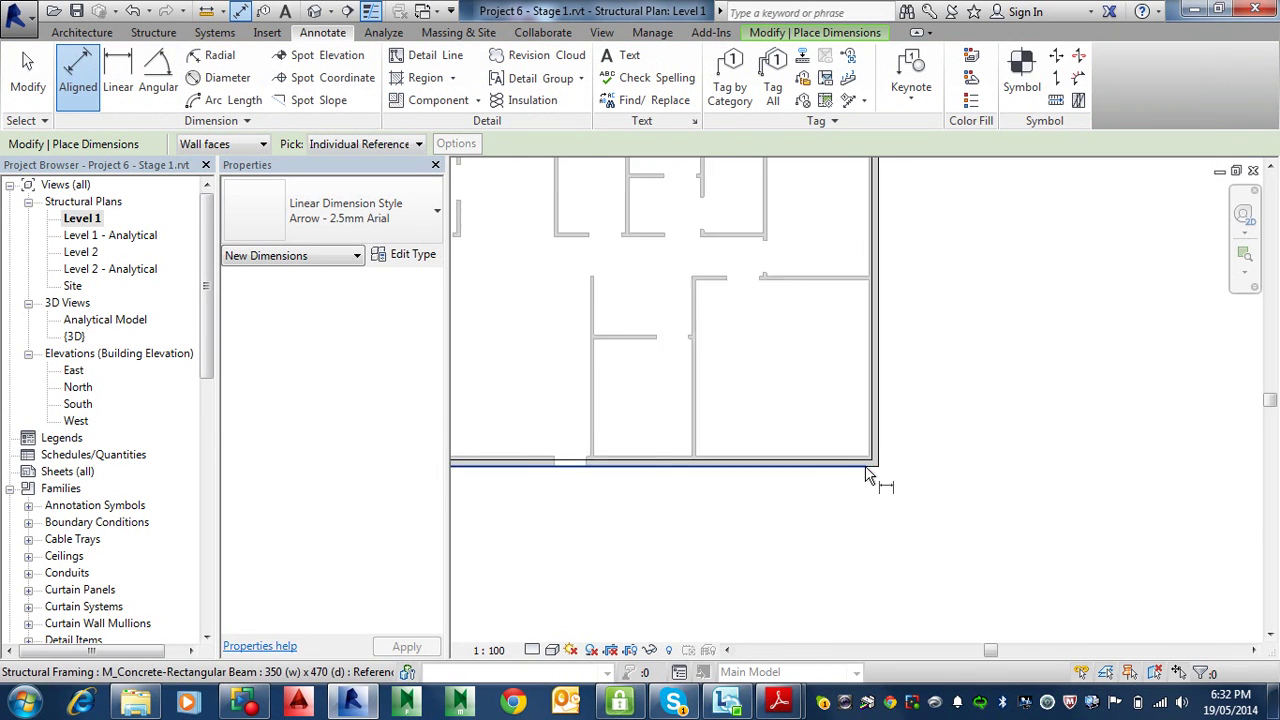
pyautogui.scroll(2, 868, 477)
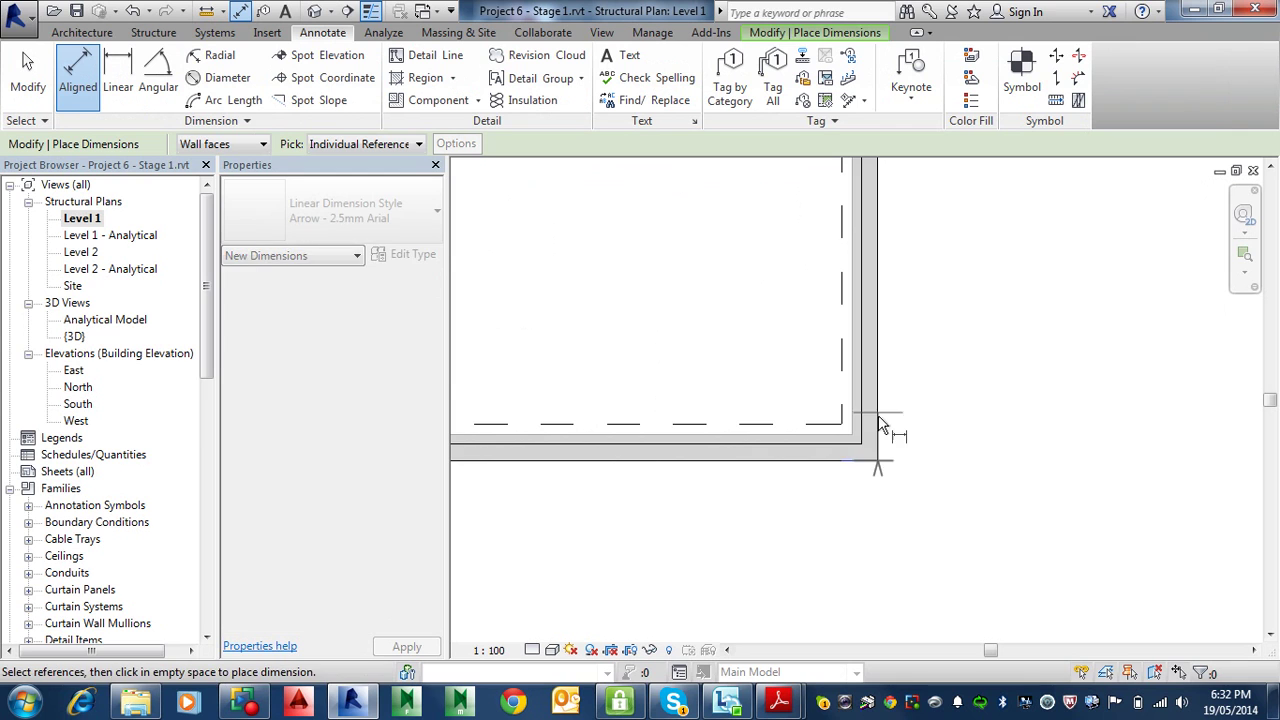
pyautogui.scroll(-4, 880, 425)
pyautogui.moveTo(866, 471); pyautogui.dragTo(811, 591, button='middle')
pyautogui.scroll(3, 790, 560)
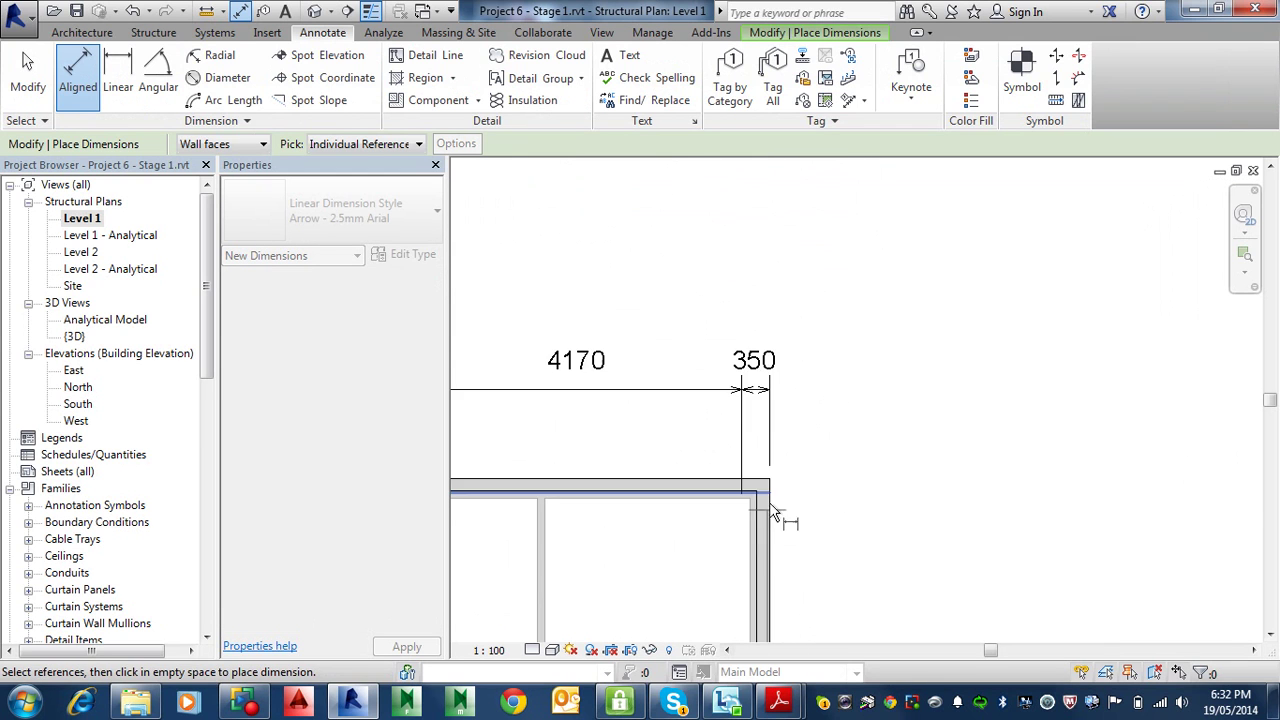
pyautogui.scroll(1, 770, 505)
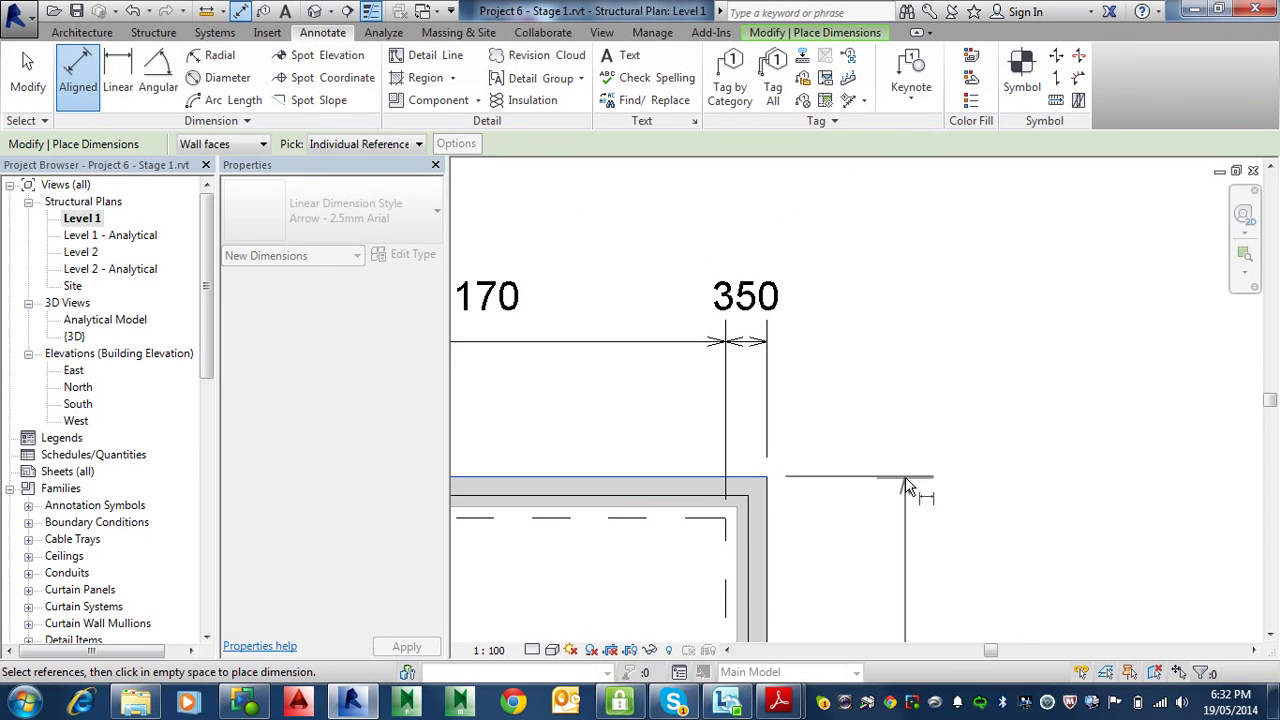
pyautogui.click(923, 476)
pyautogui.scroll(-5, 923, 476)
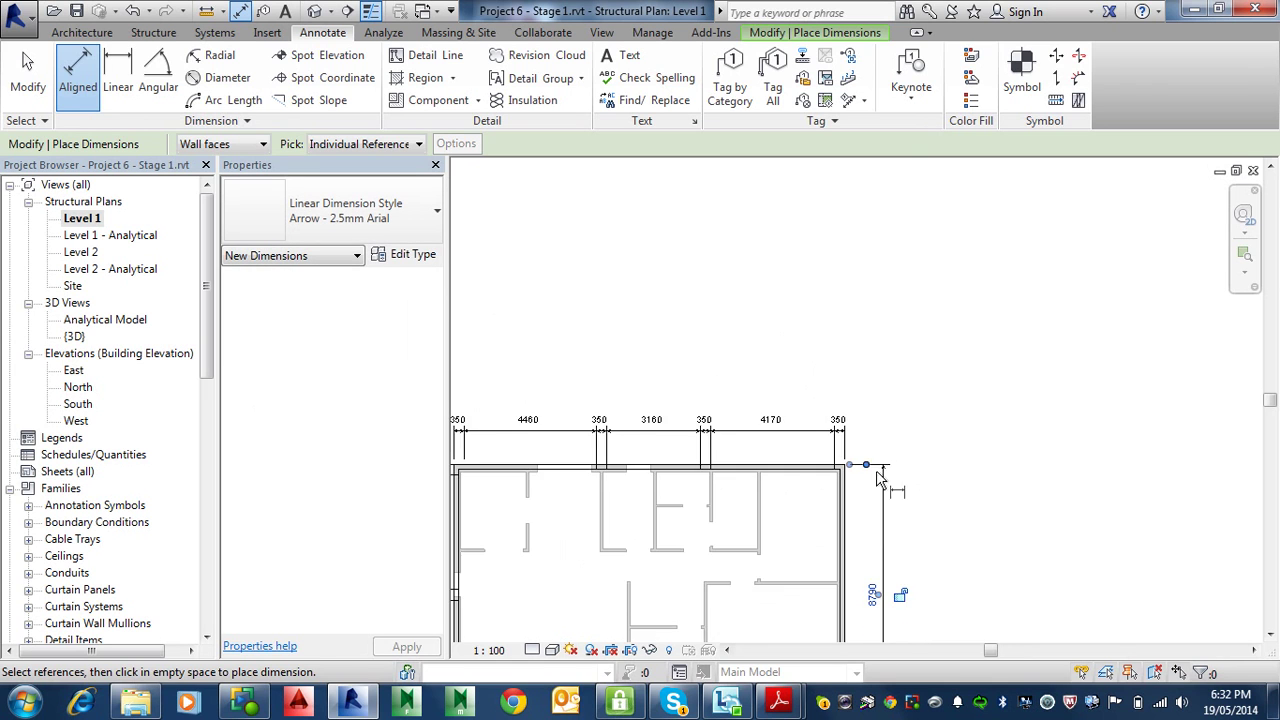
# Add an overall horizontal aligned dimension between the slab's left and right outer edges, placed below the plan
pyautogui.moveTo(880, 460); pyautogui.dragTo(910, 265, button='middle')
pyautogui.scroll(2, 960, 500)
pyautogui.moveTo(900, 460); pyautogui.dragTo(1150, 440, button='middle')
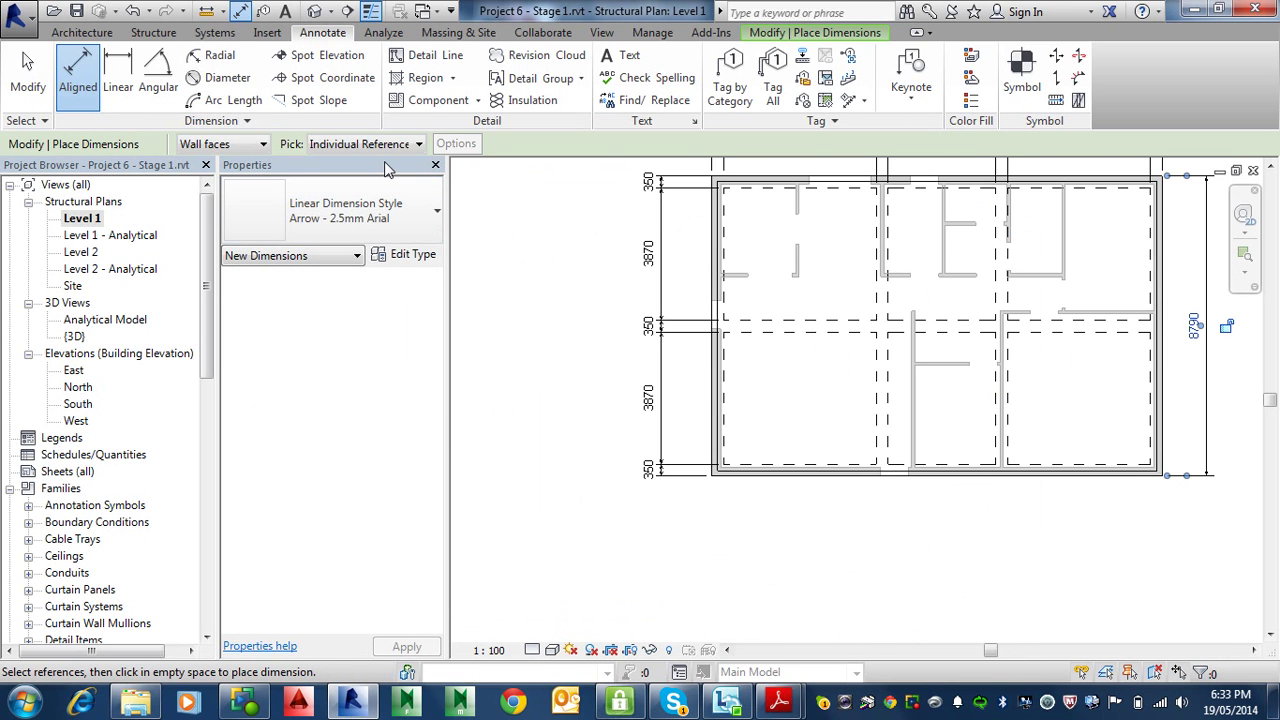
pyautogui.moveTo(731, 231); pyautogui.dragTo(737, 486, button='middle')
pyautogui.moveTo(730, 370); pyautogui.dragTo(734, 236, button='middle')
pyautogui.moveTo(878, 380); pyautogui.dragTo(835, 327, button='middle')
pyautogui.scroll(5, 697, 492)
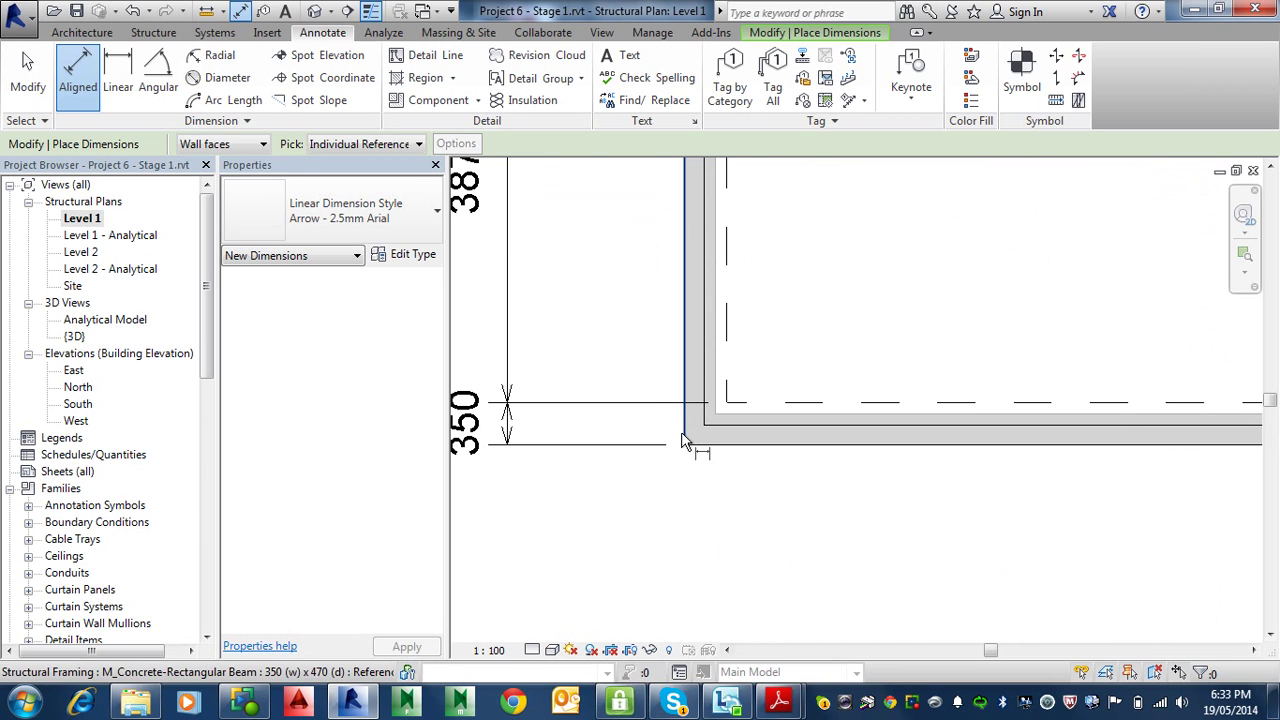
pyautogui.scroll(-3, 720, 455)
pyautogui.moveTo(957, 457); pyautogui.dragTo(480, 468, button='middle')
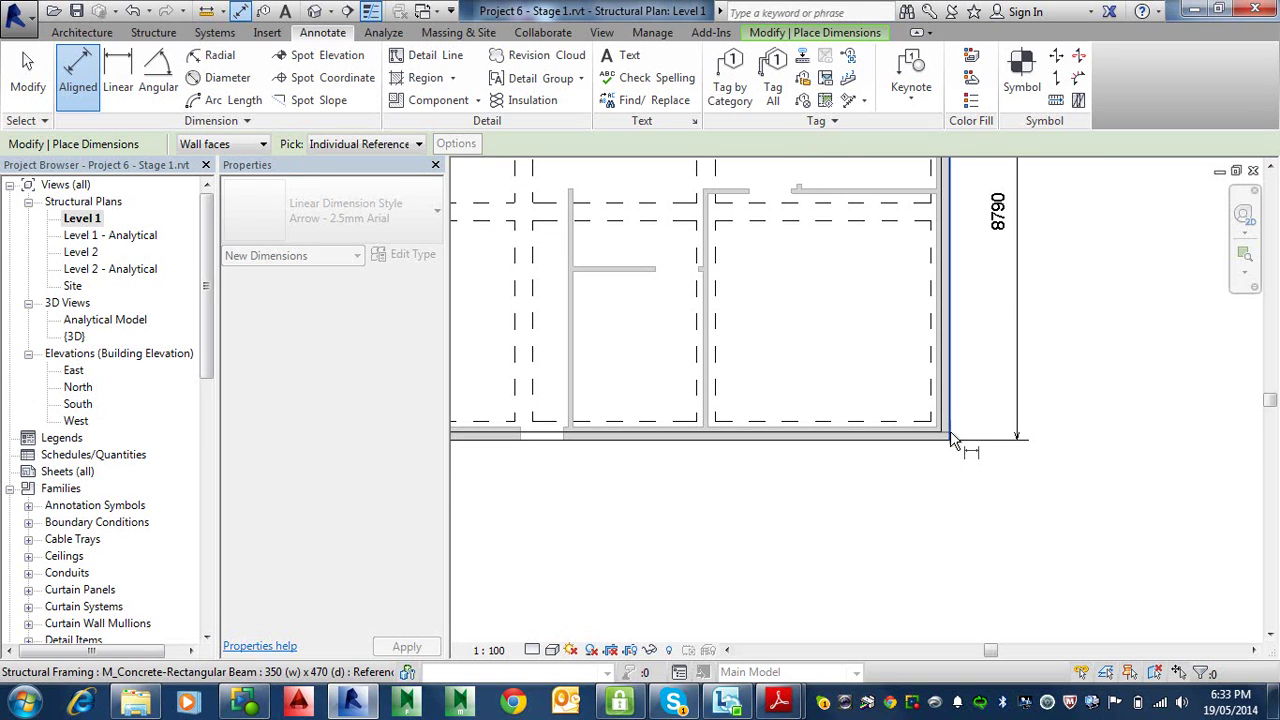
pyautogui.click(933, 525)
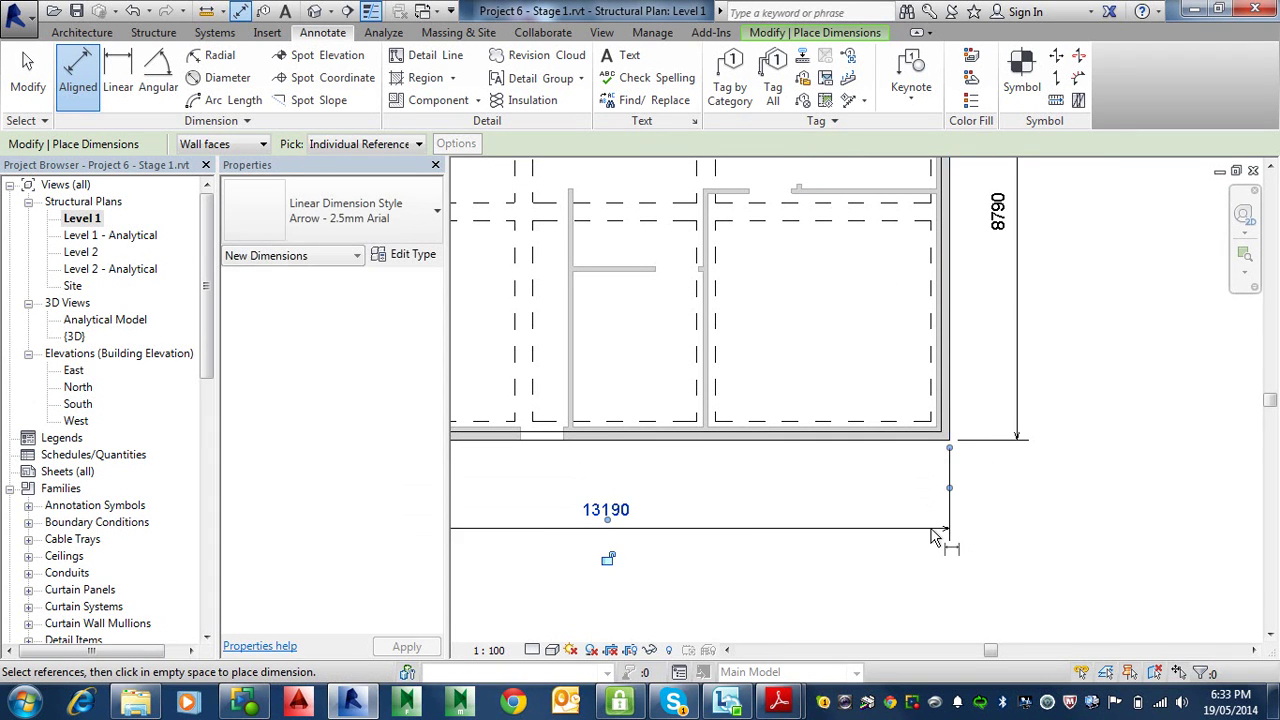
# Review the dimension strings on all four sides of the Level 1 footing plan
pyautogui.scroll(-4, 931, 528)
pyautogui.moveTo(931, 528); pyautogui.dragTo(974, 477, button='middle')
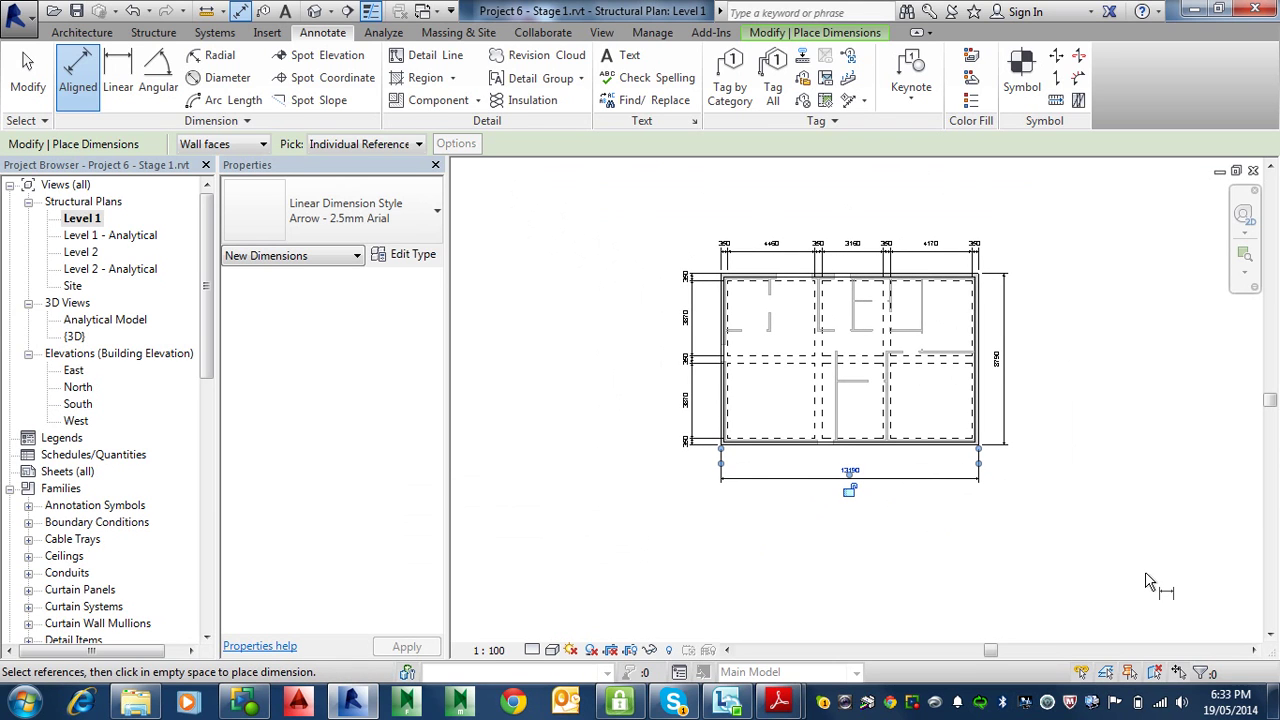
pyautogui.moveTo(829, 262); pyautogui.dragTo(880, 270, button='middle')
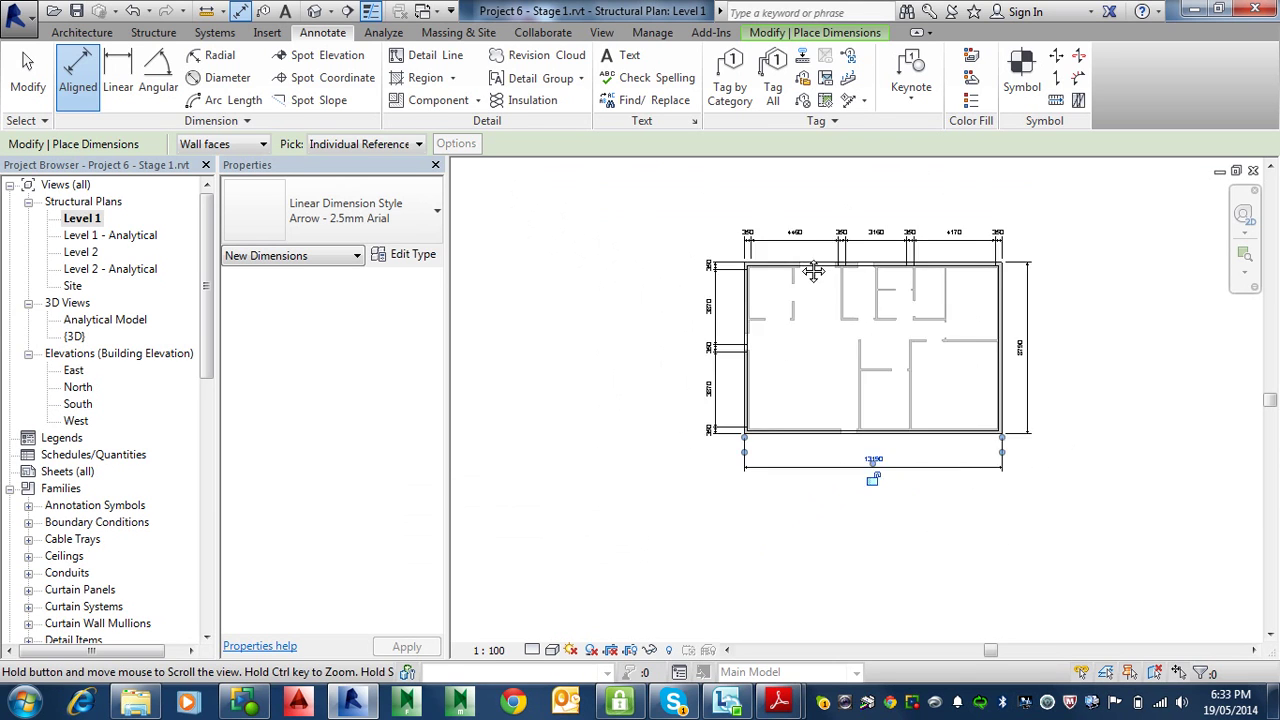
pyautogui.scroll(2, 797, 333)
pyautogui.scroll(2, 797, 333)
pyautogui.moveTo(822, 312); pyautogui.dragTo(596, 485, button='middle')
pyautogui.scroll(-3, 640, 463)
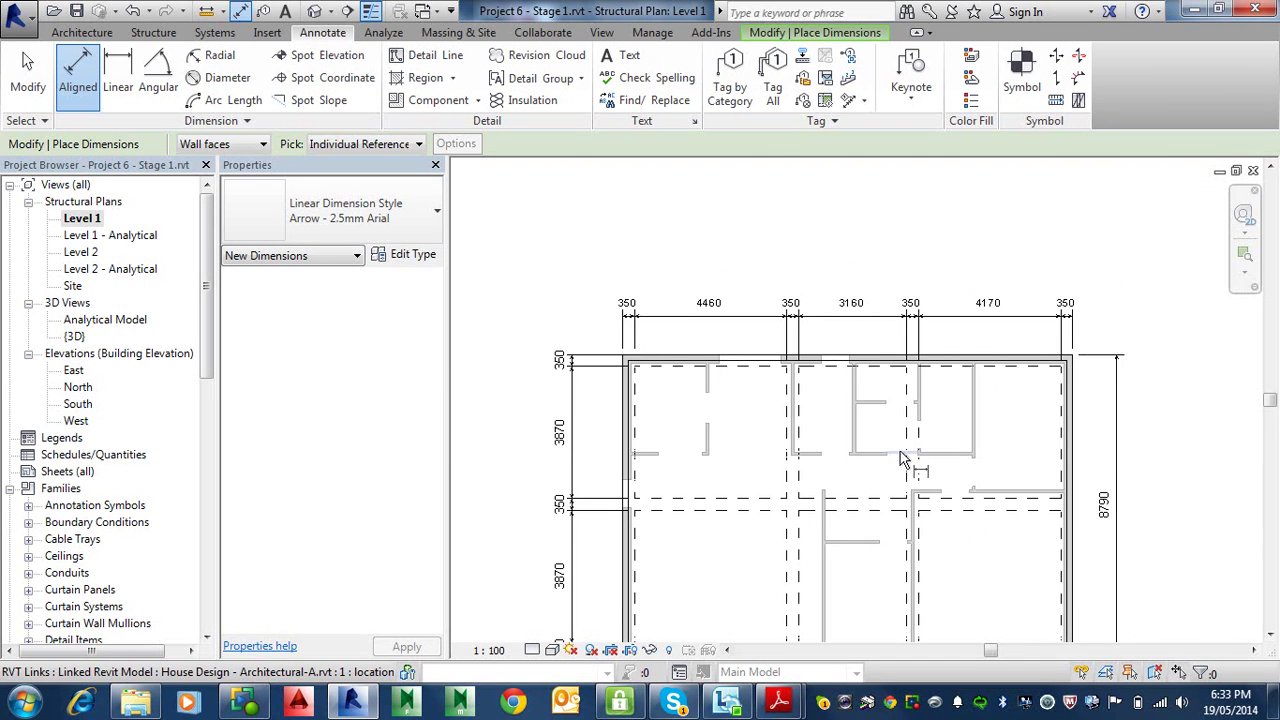
pyautogui.moveTo(903, 457); pyautogui.dragTo(866, 326, button='middle')
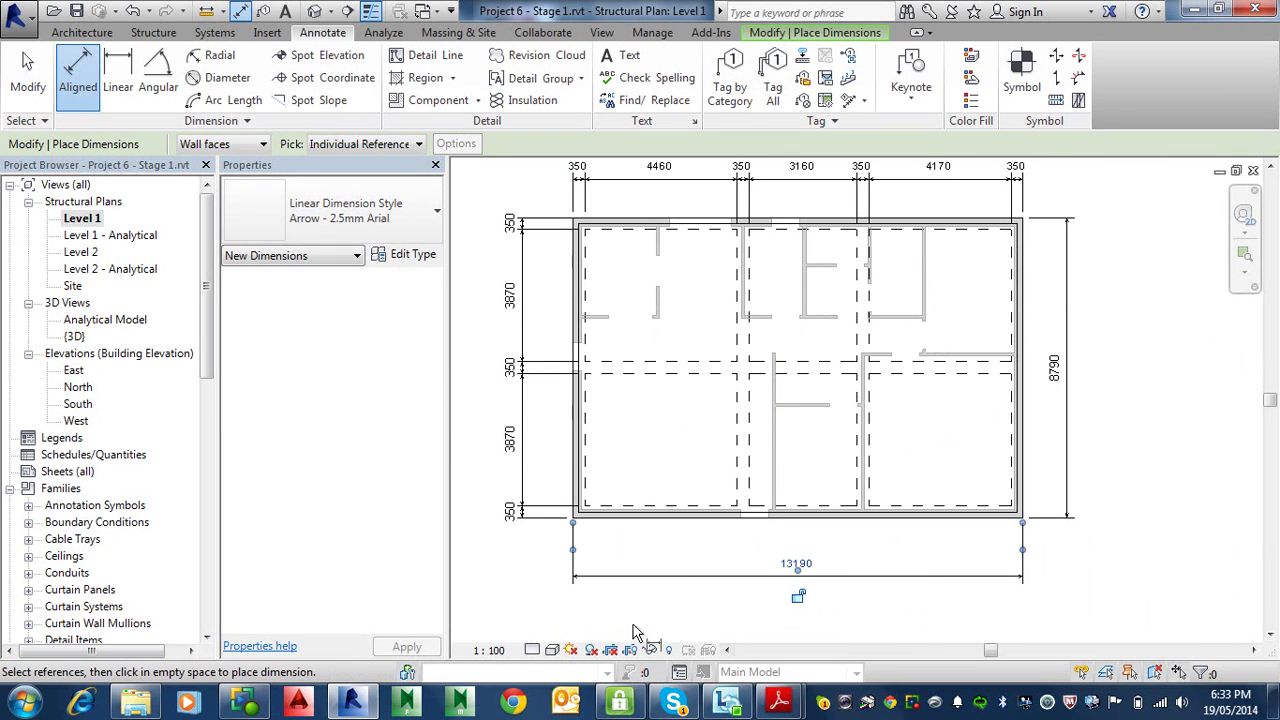
# Switch to the structural notes in Adobe Reader, look back through the earlier pages and return to page 10
pyautogui.moveTo(755, 705)
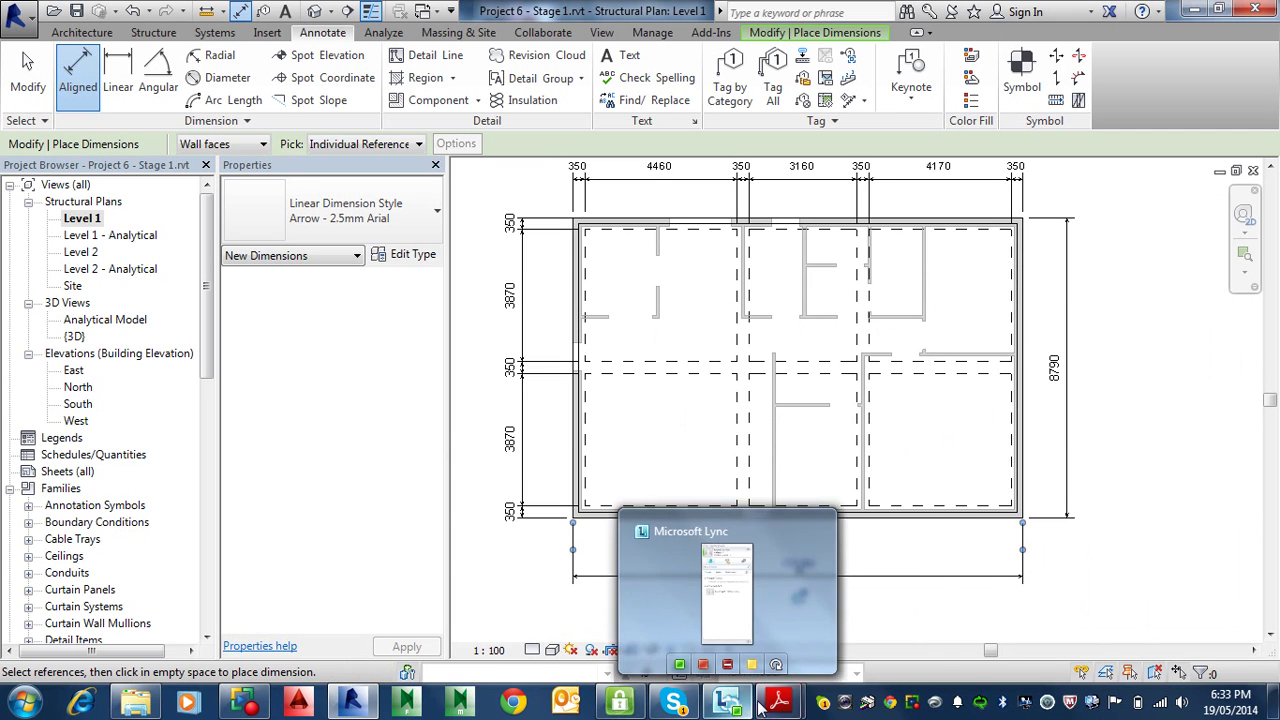
pyautogui.click(837, 629)
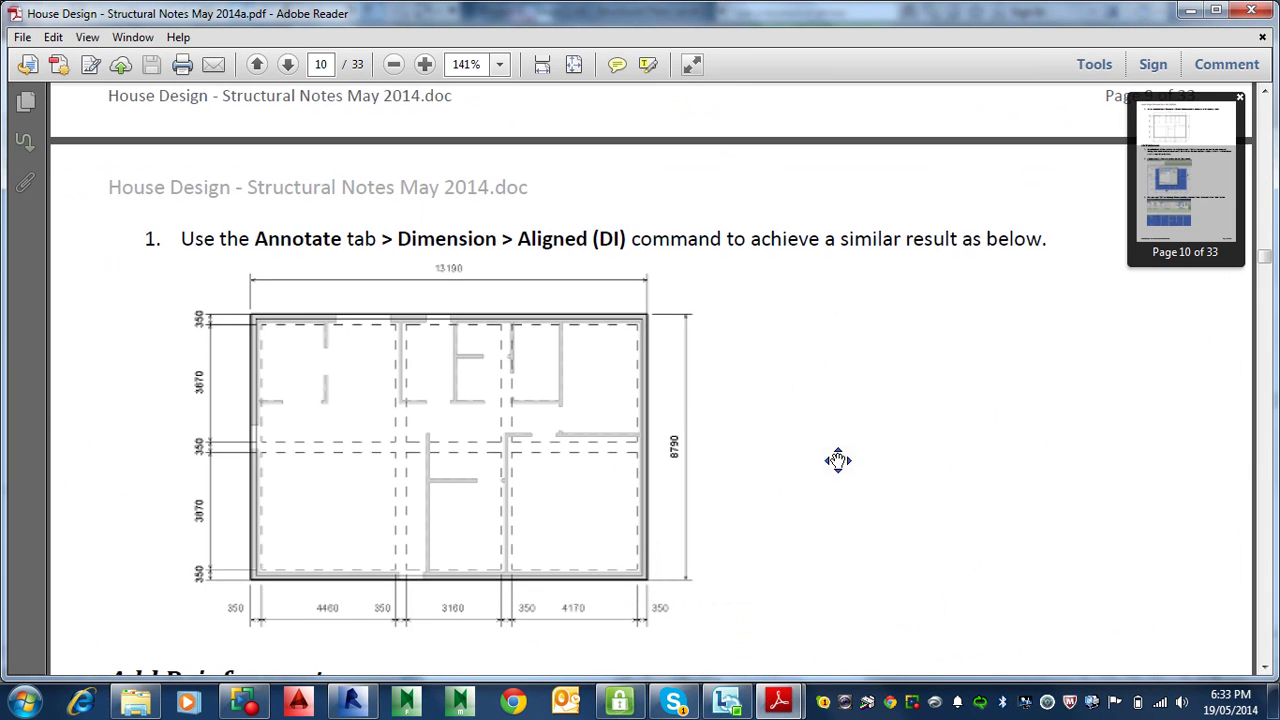
pyautogui.scroll(20, 838, 460)
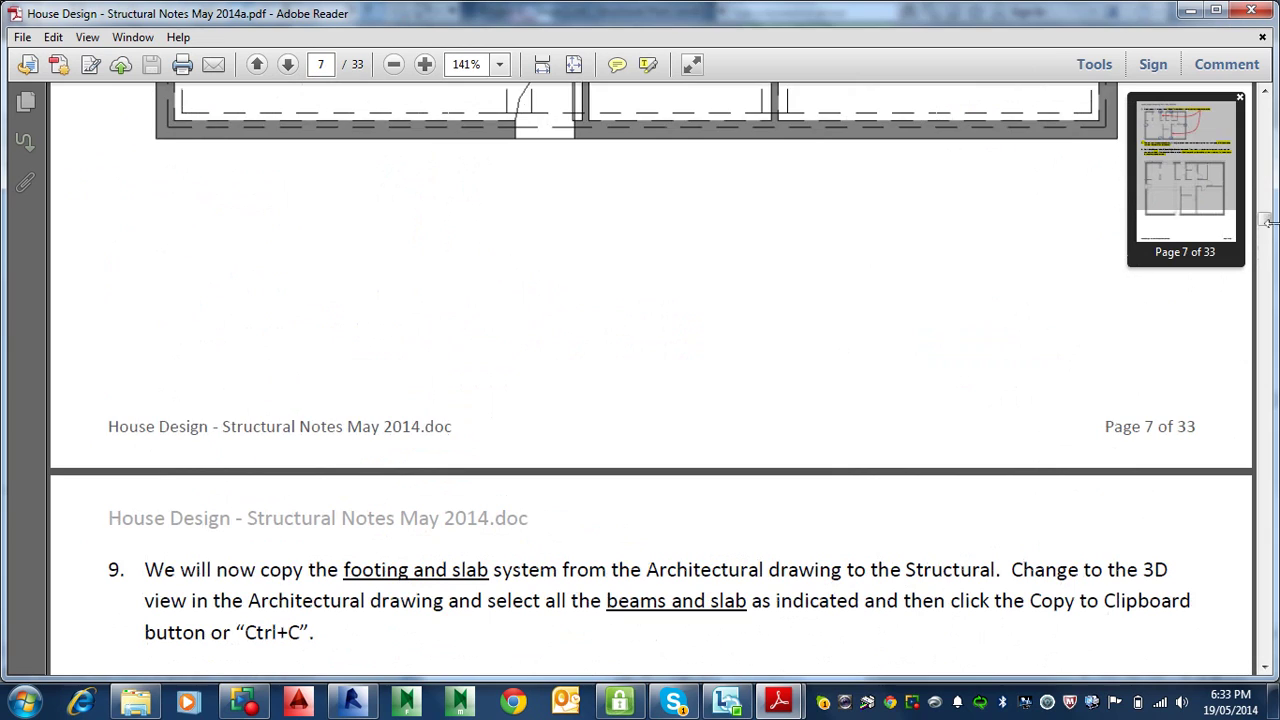
pyautogui.moveTo(1265, 222); pyautogui.dragTo(1265, 152)
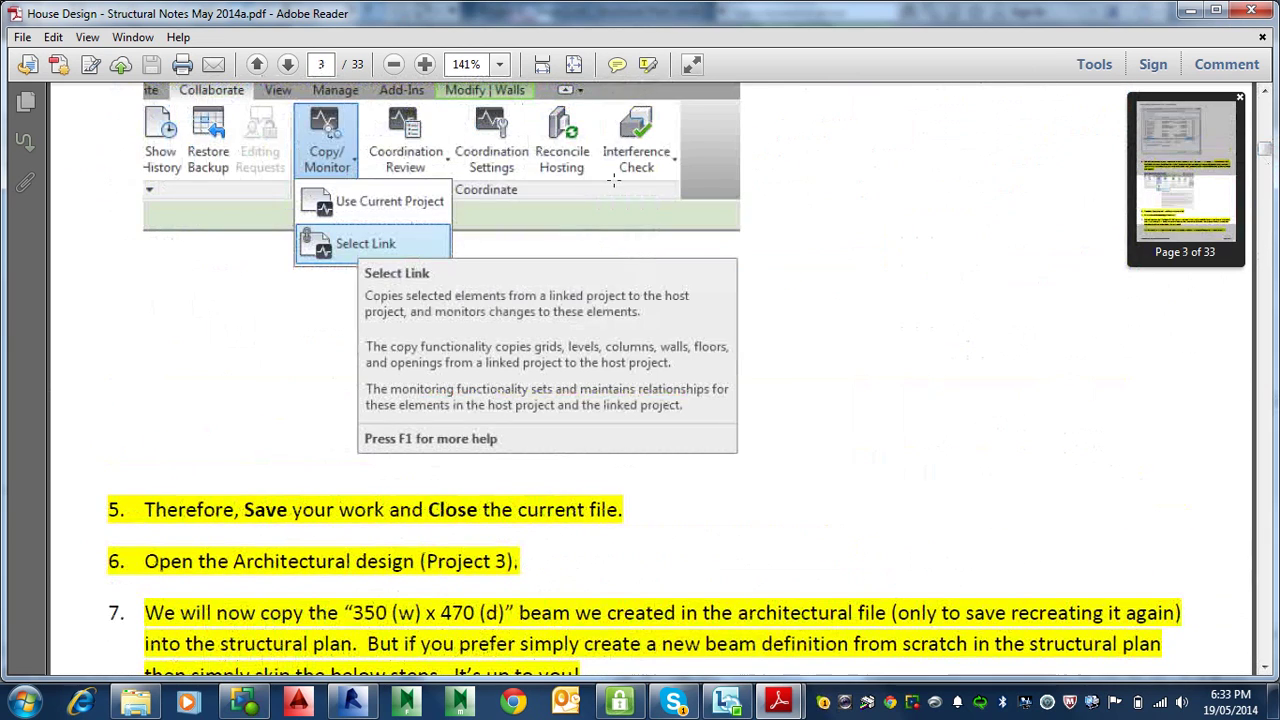
pyautogui.click(322, 64)
pyautogui.write('10')
pyautogui.press('Return')
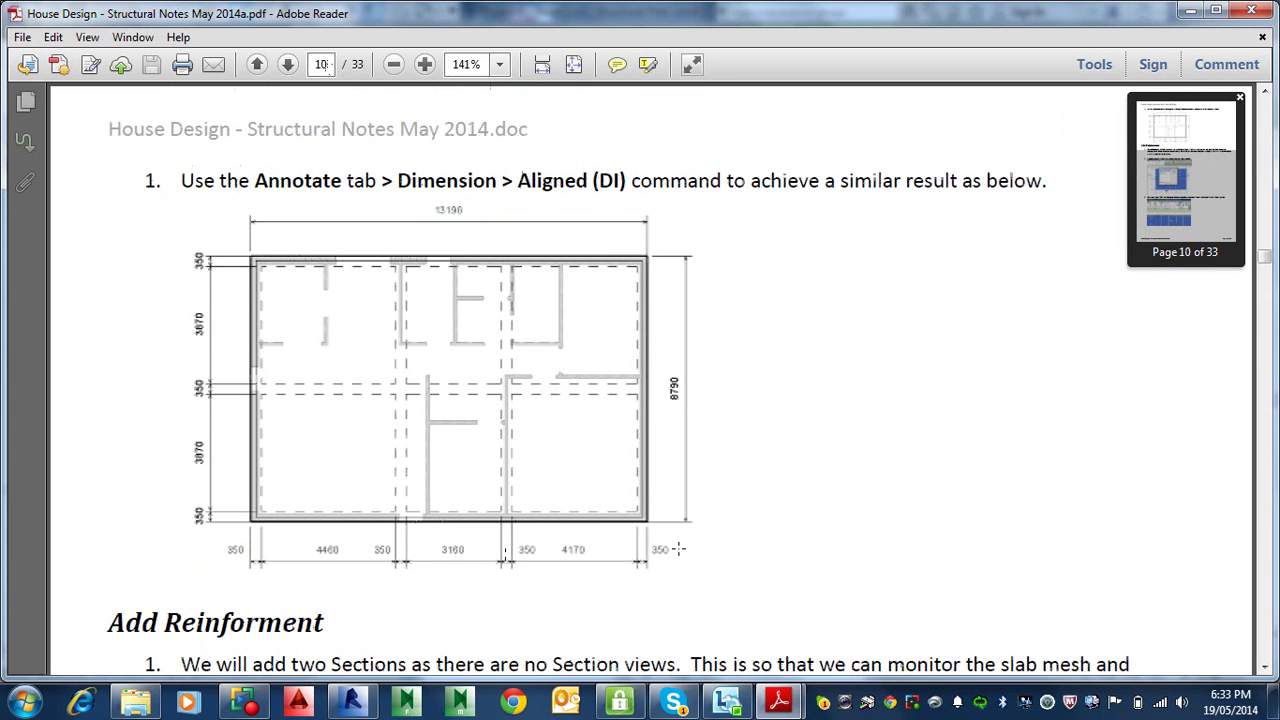
# Inspect the beam-width dimension at the lower-right corner of the reference plan in the notes up close
pyautogui.click(678, 549)
pyautogui.moveTo(640, 555); pyautogui.dragTo(707, 507)
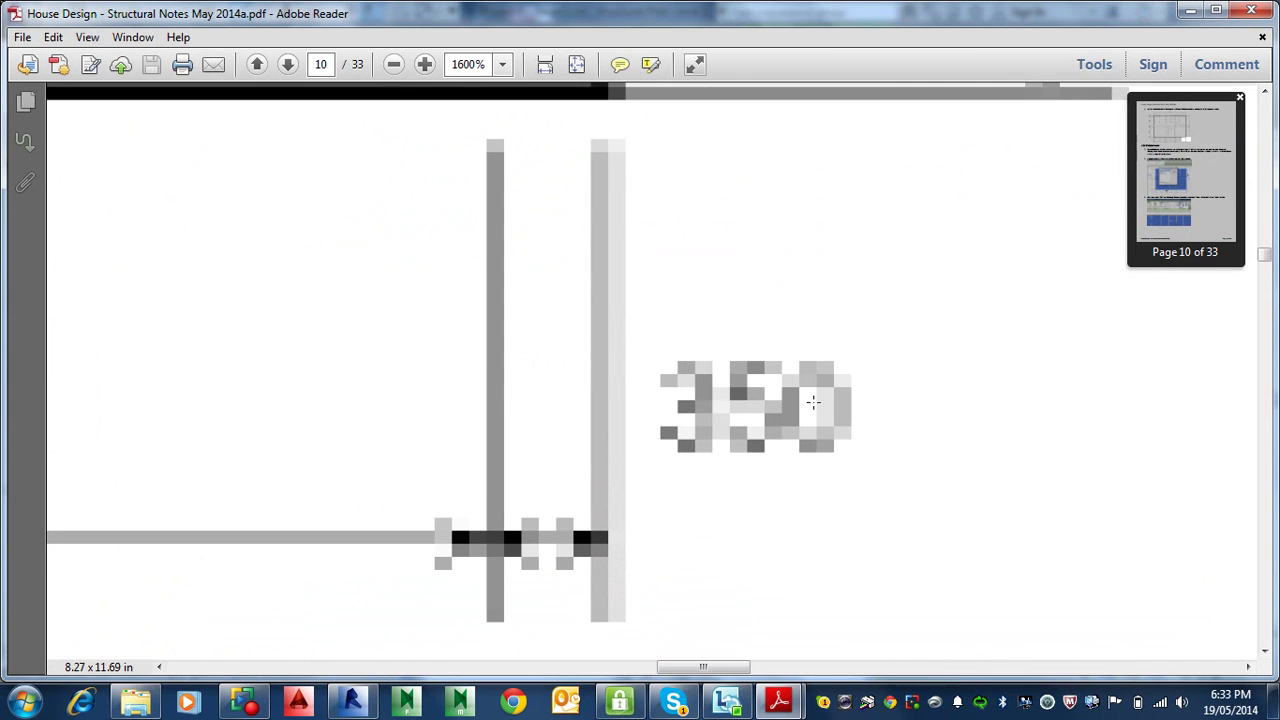
pyautogui.keyDown('ctrl'); pyautogui.scroll(-7, 560, 416); pyautogui.keyUp('ctrl')
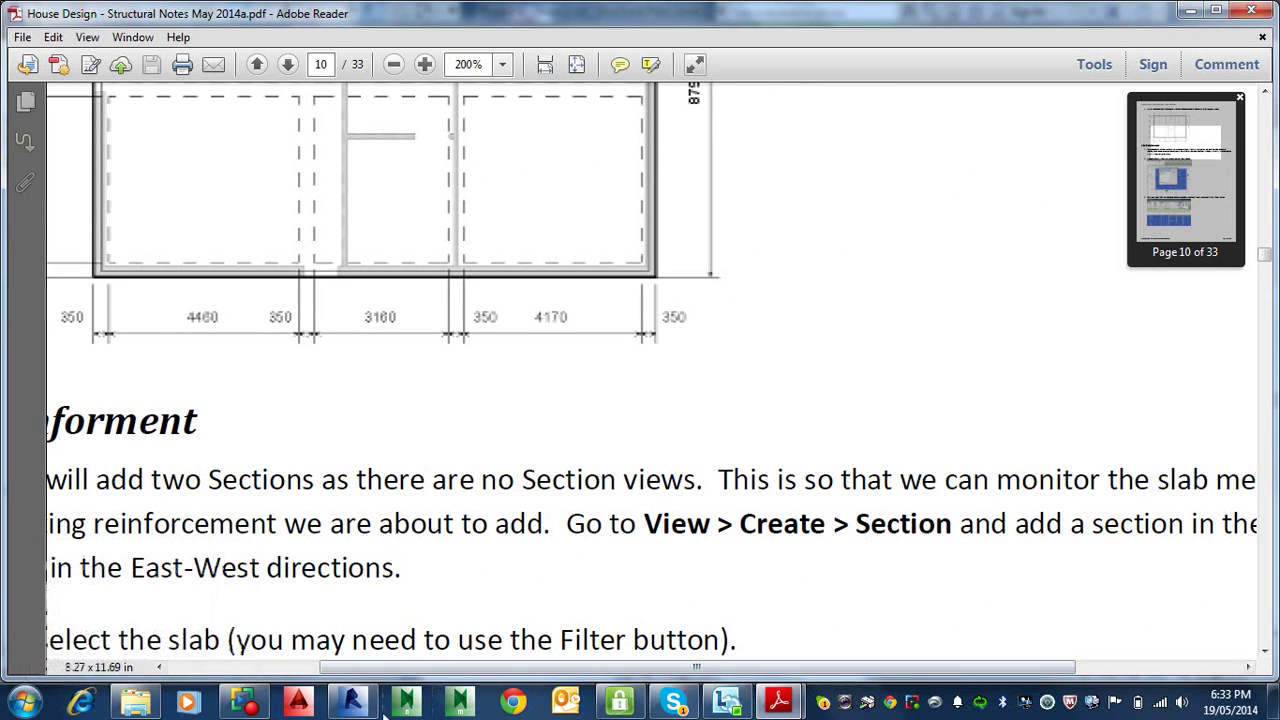
# Switch back to Revit and add an aligned dimension string across all vertical beam edges, placed between the plan's lower edge and the overall slab dimension
pyautogui.click(351, 702)
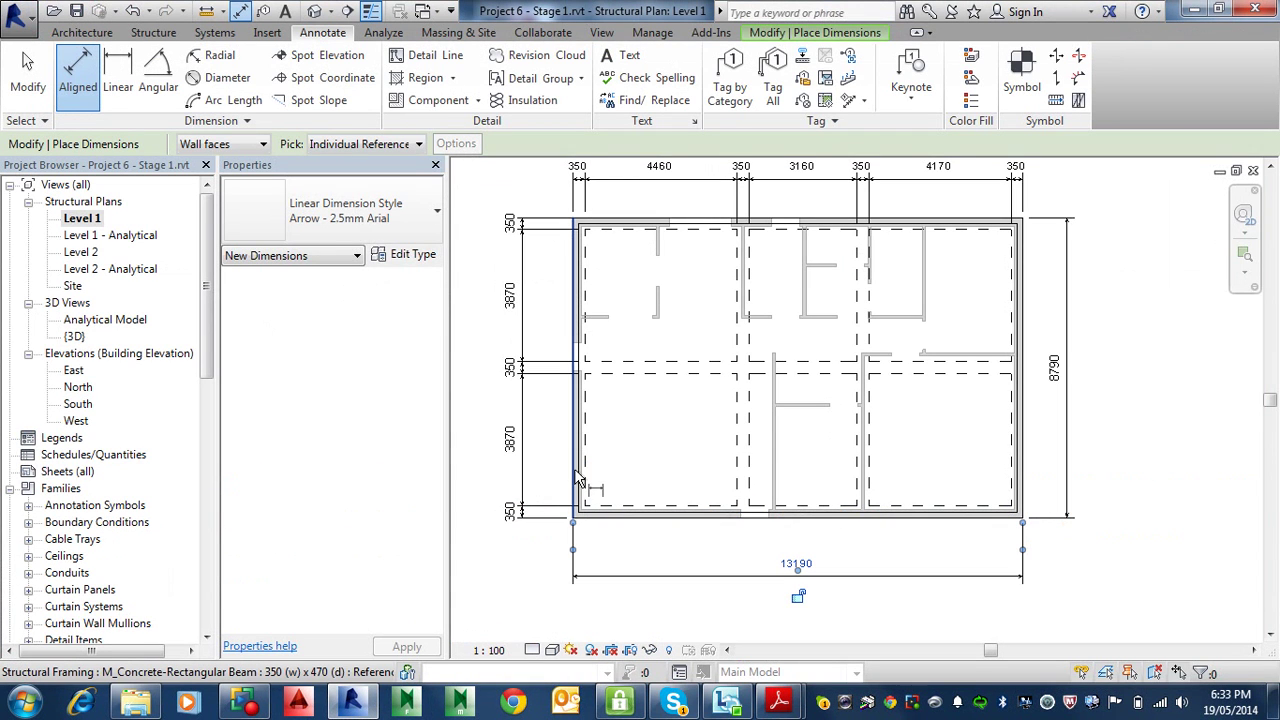
pyautogui.click(578, 479)
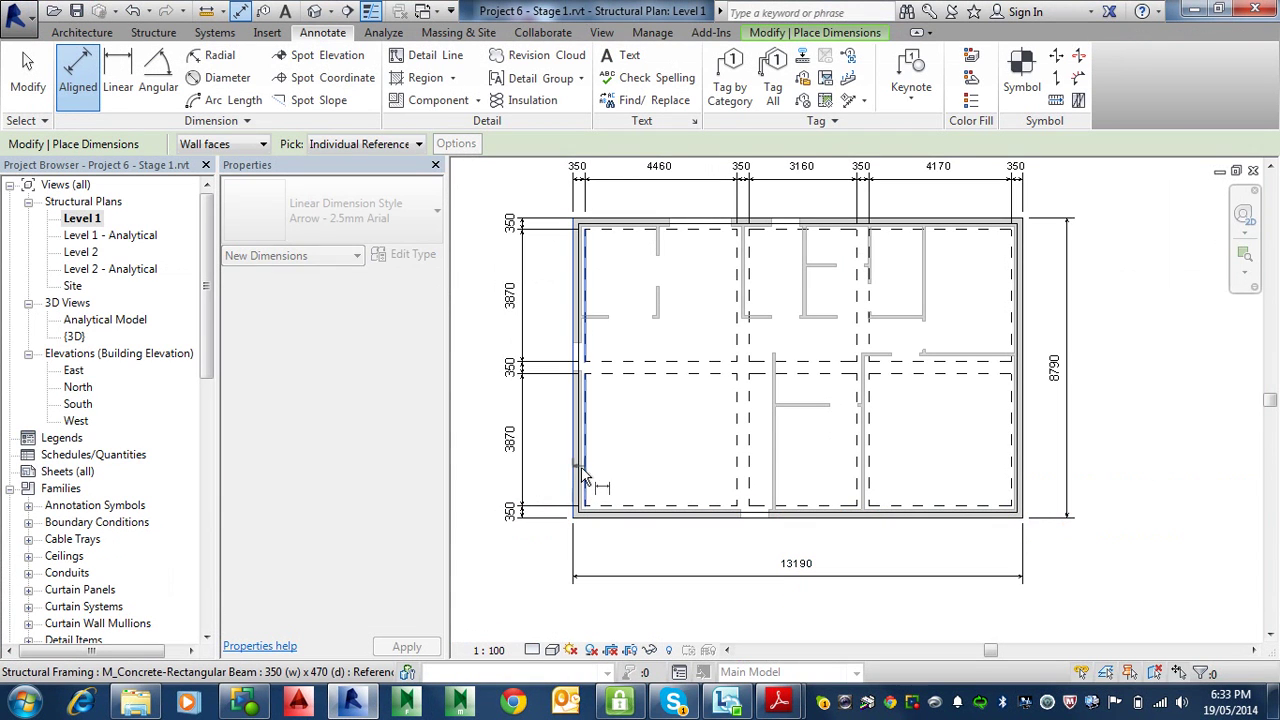
pyautogui.click(740, 462)
pyautogui.click(749, 462)
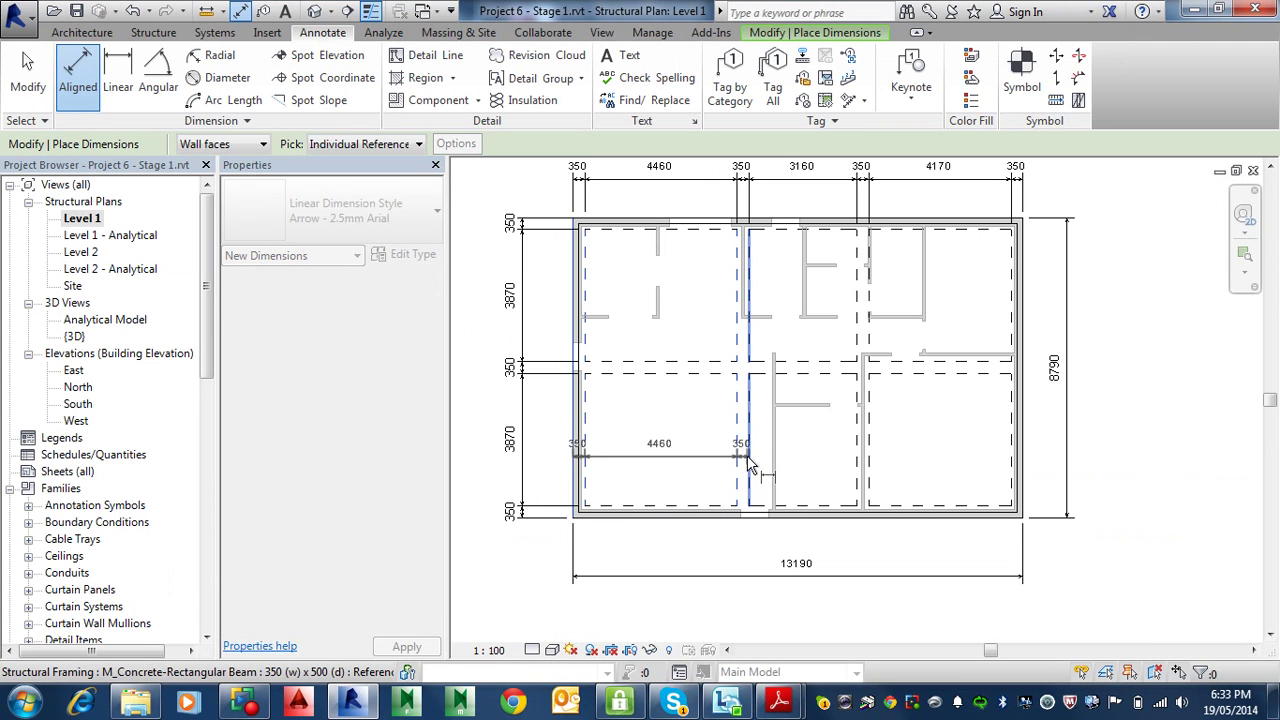
pyautogui.click(858, 462)
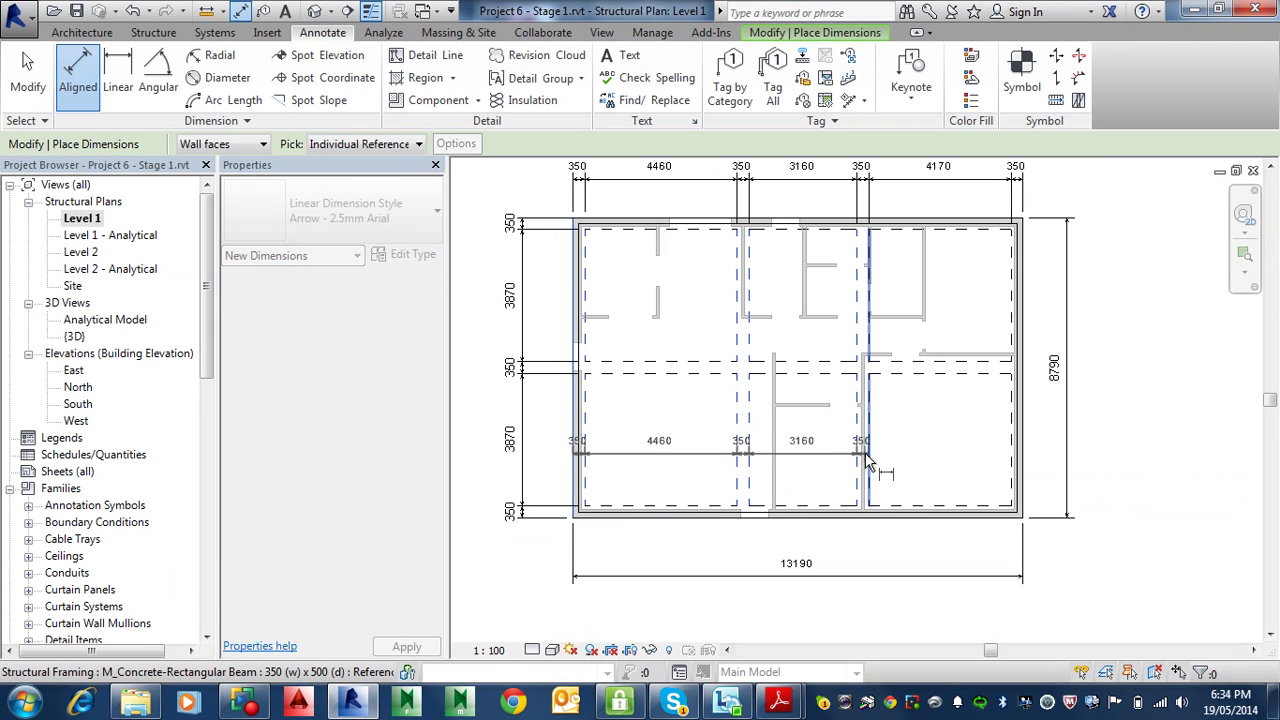
pyautogui.click(867, 462)
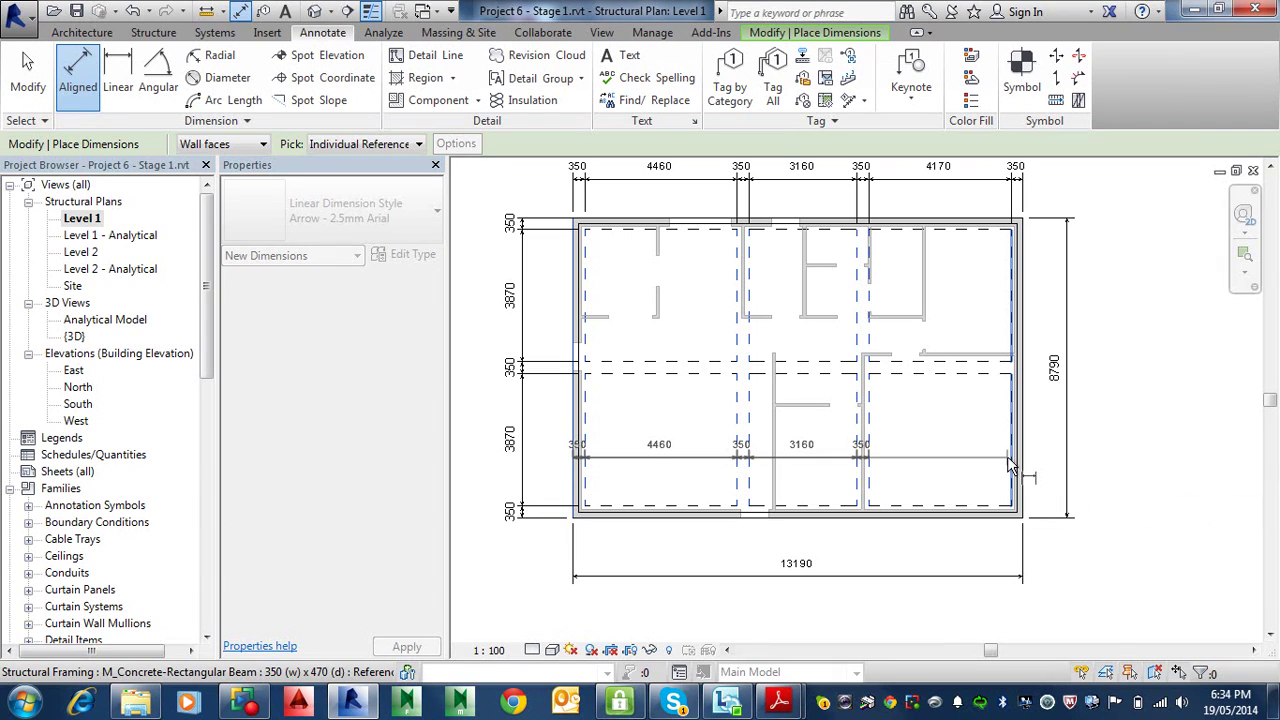
pyautogui.click(1019, 458)
pyautogui.click(1023, 480)
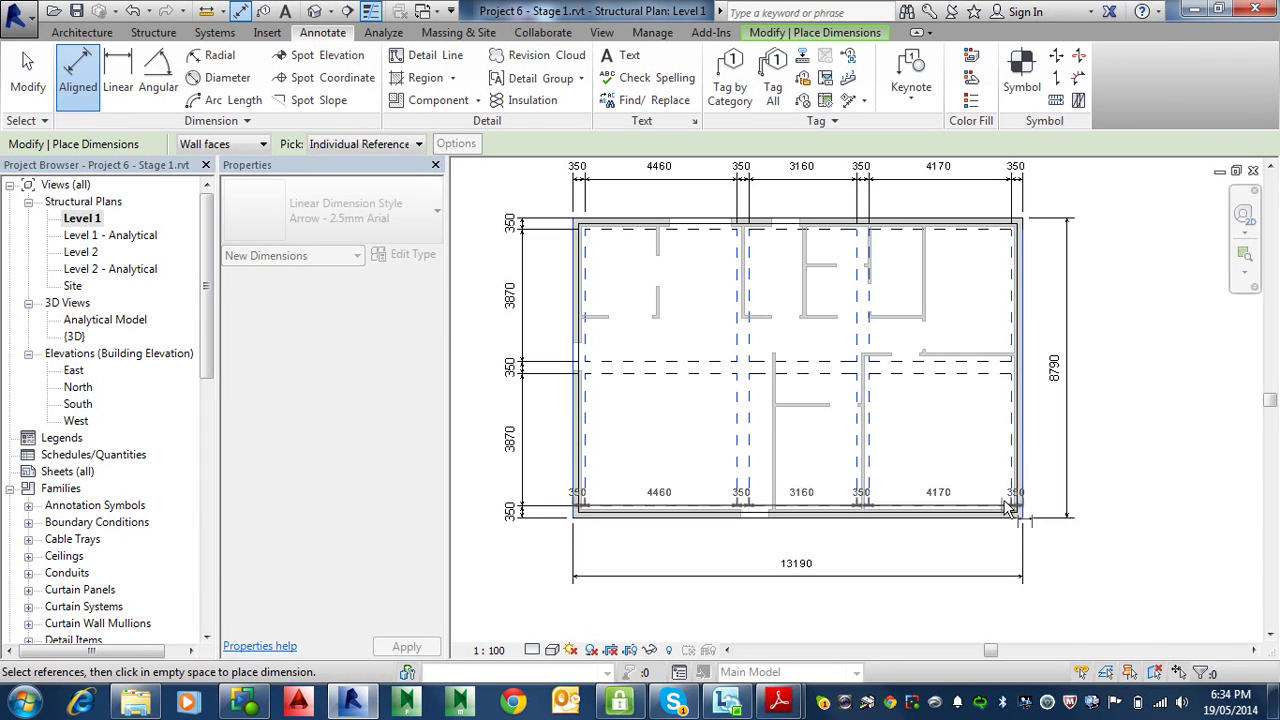
pyautogui.click(985, 562)
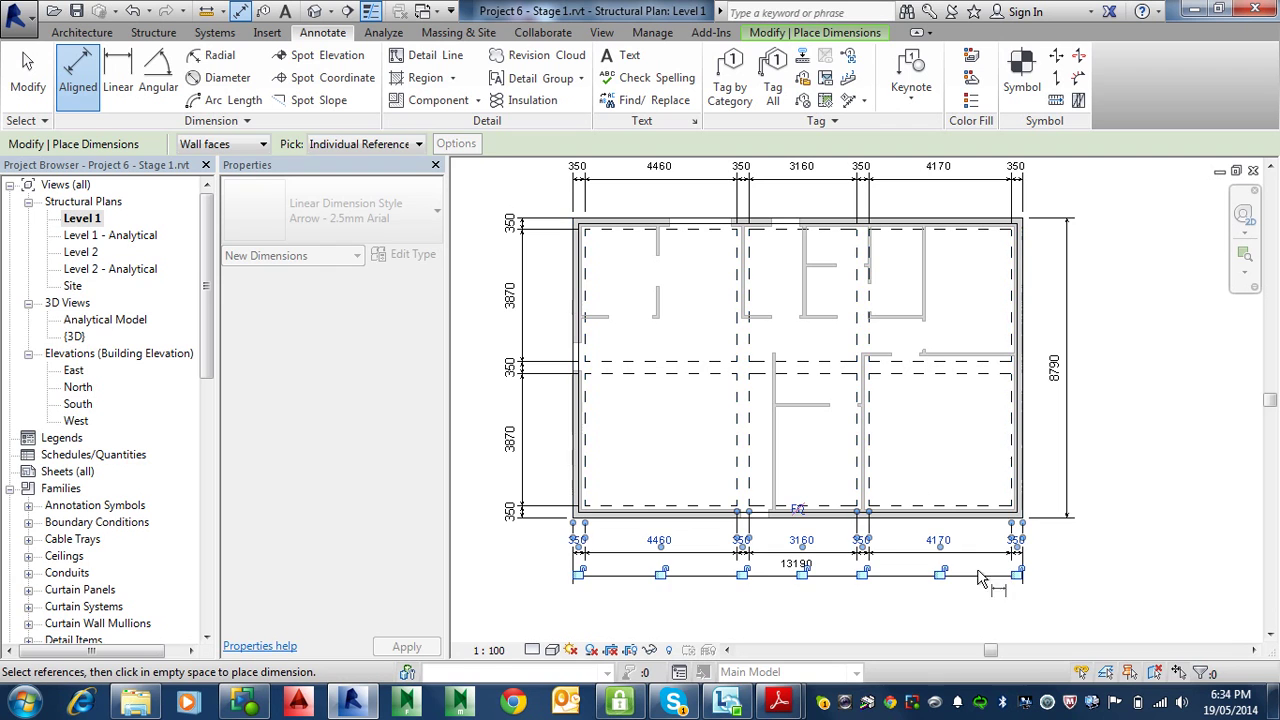
# Move the first two 350 texts of the lower dimension string to the left of their witness lines, keeping the leader on
pyautogui.scroll(2, 915, 595)
pyautogui.scroll(1, 922, 592)
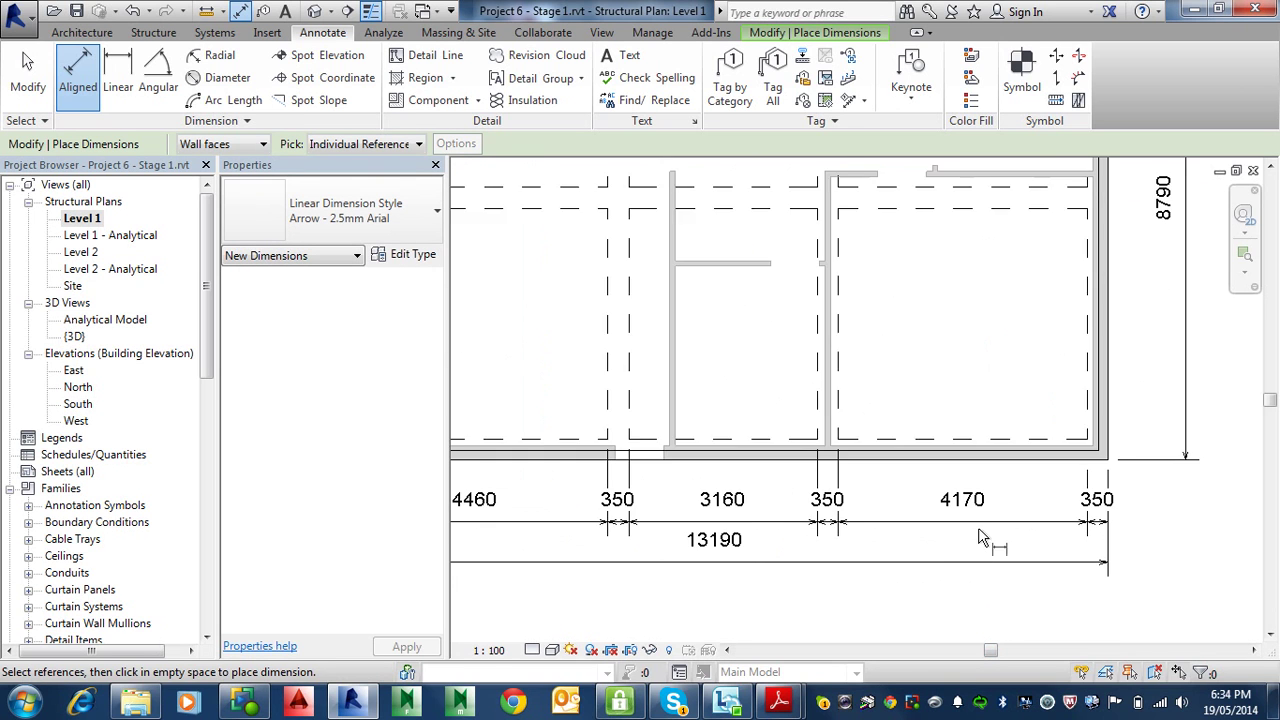
pyautogui.moveTo(972, 529); pyautogui.dragTo(1111, 543, button='middle')
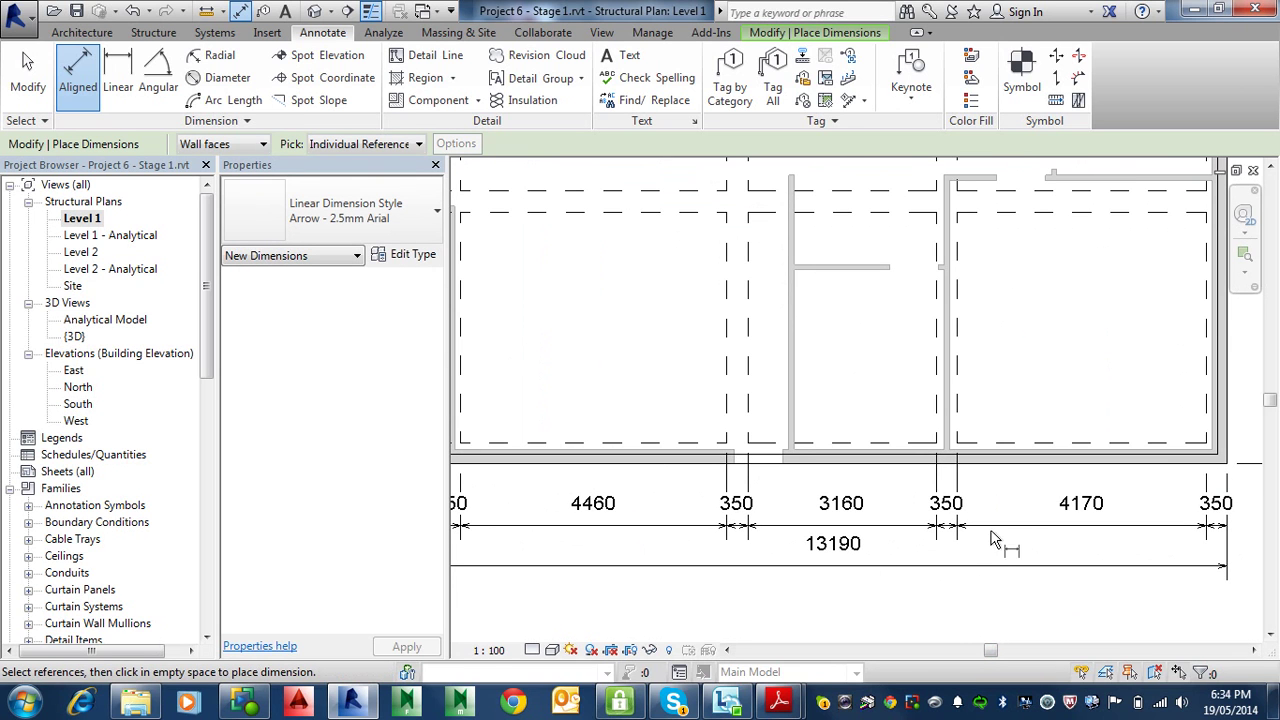
pyautogui.moveTo(993, 540); pyautogui.dragTo(1085, 586, button='middle')
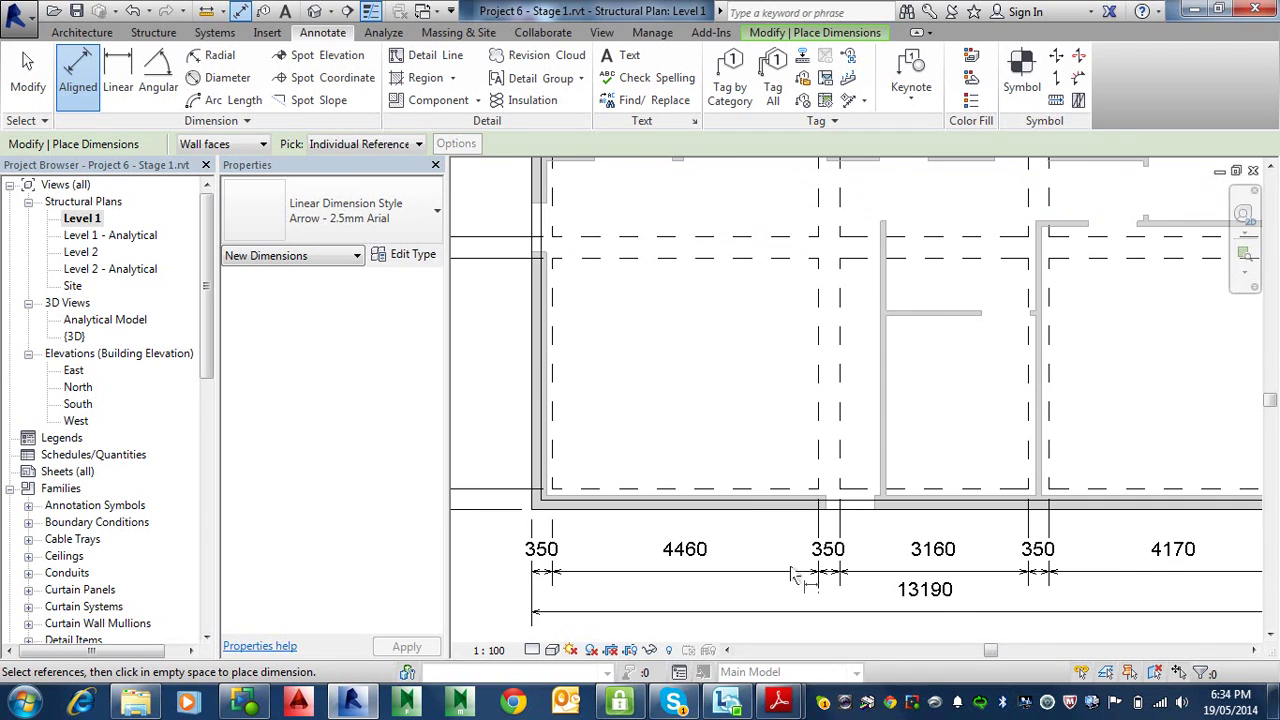
pyautogui.scroll(2, 820, 560)
pyautogui.scroll(-2, 826, 556)
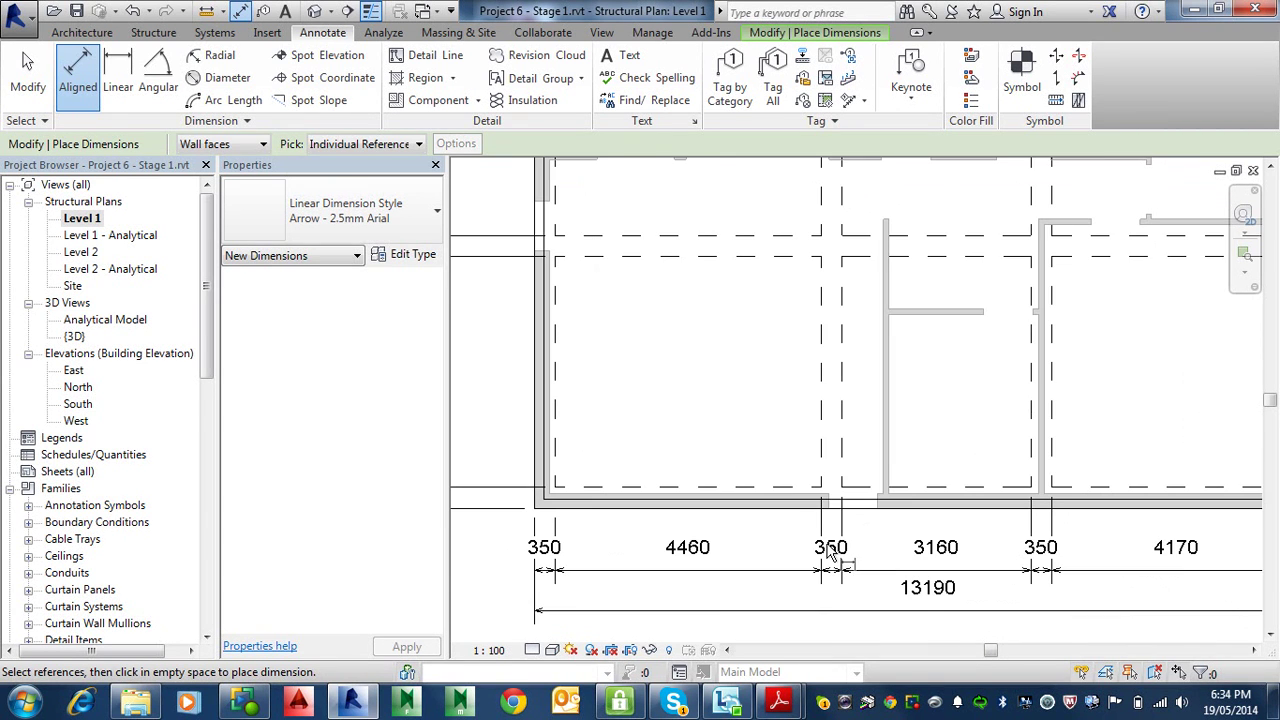
pyautogui.press('Escape')
pyautogui.press('Escape')
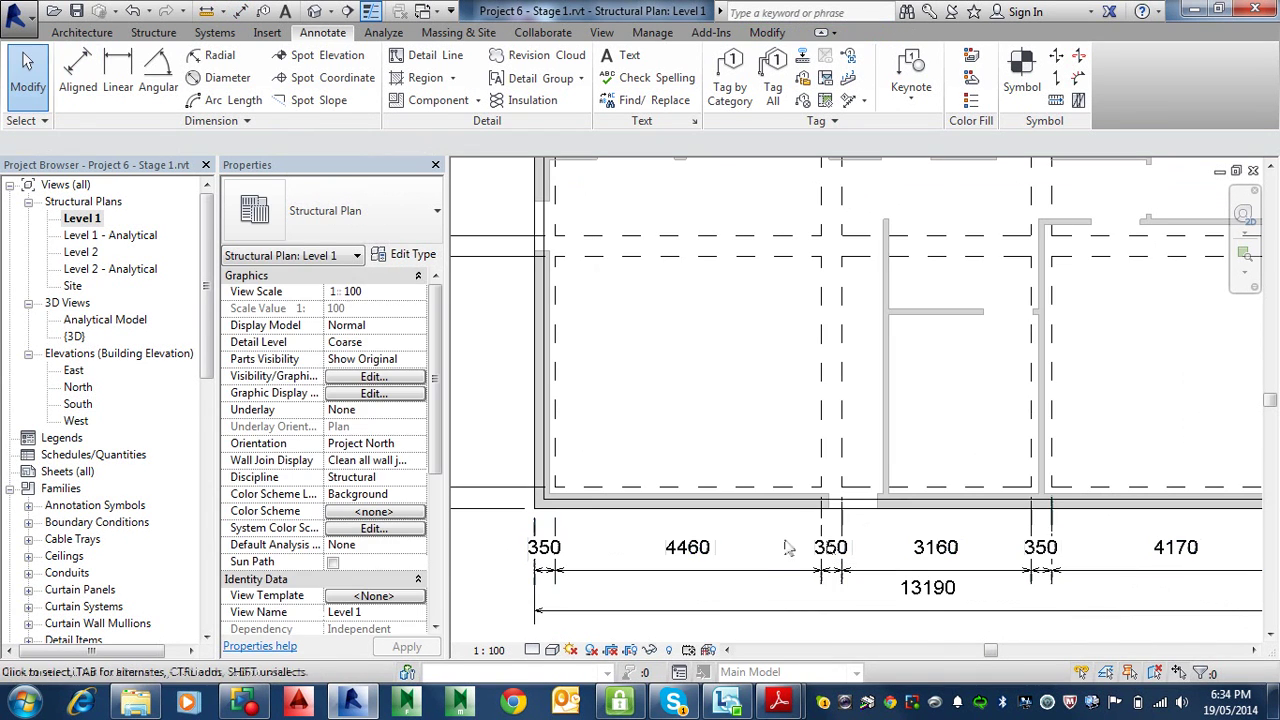
pyautogui.click(745, 578)
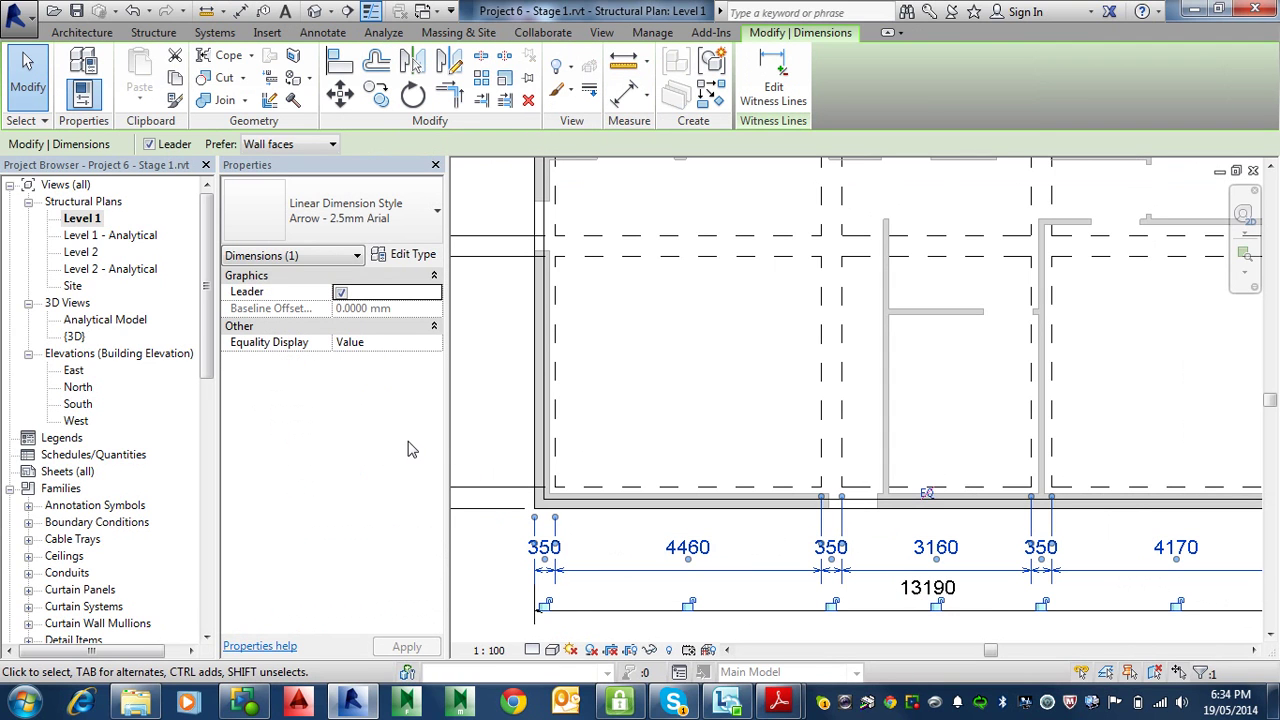
pyautogui.click(341, 293)
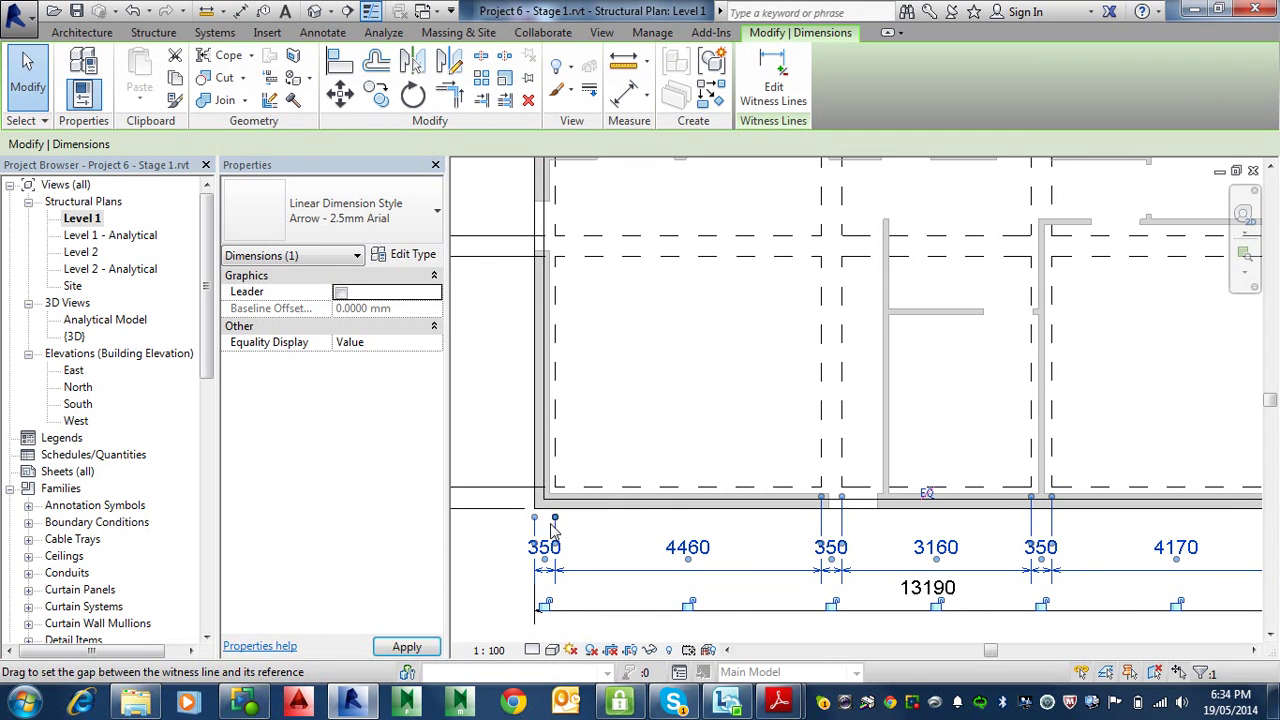
pyautogui.click(341, 293)
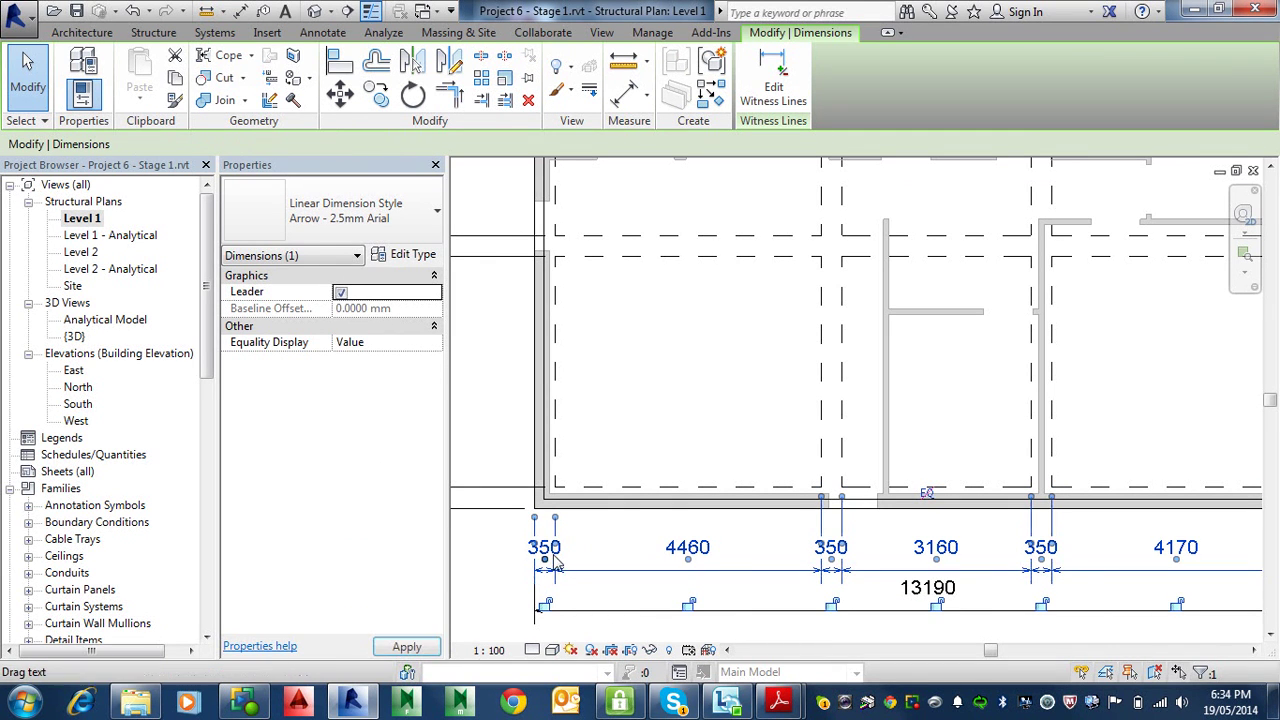
pyautogui.moveTo(533, 565); pyautogui.dragTo(489, 565)
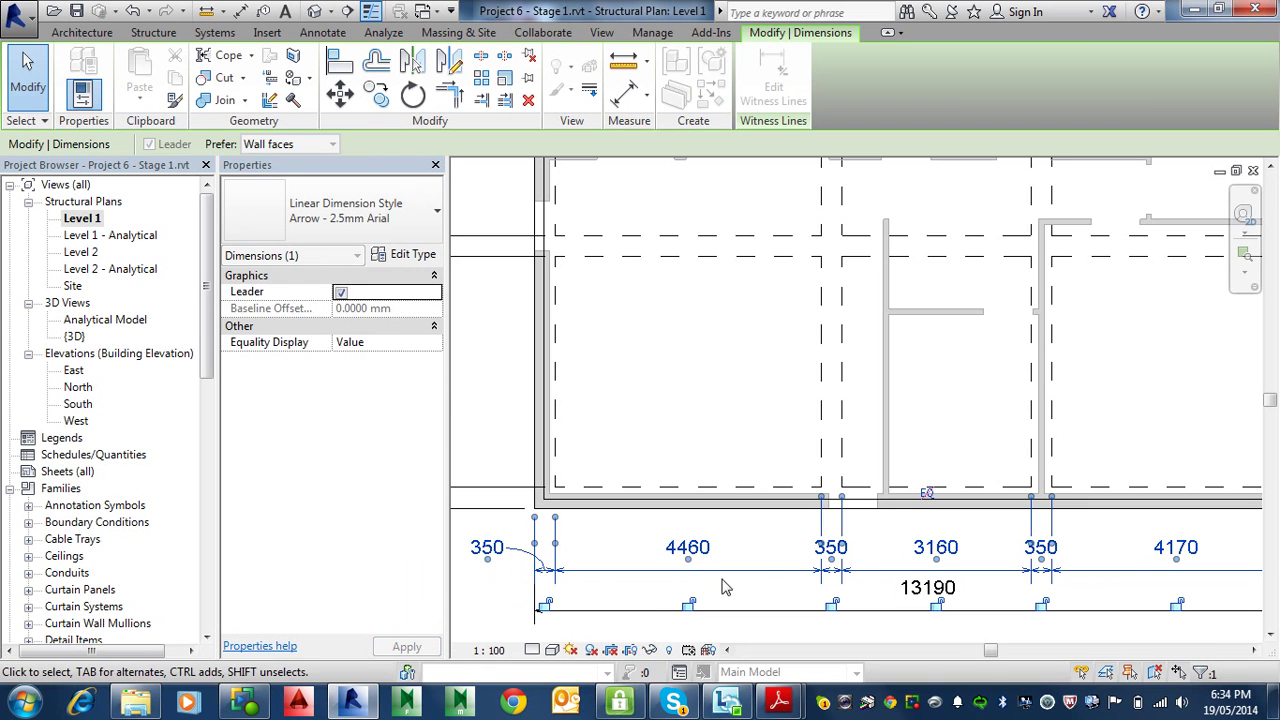
pyautogui.moveTo(835, 565); pyautogui.dragTo(788, 565)
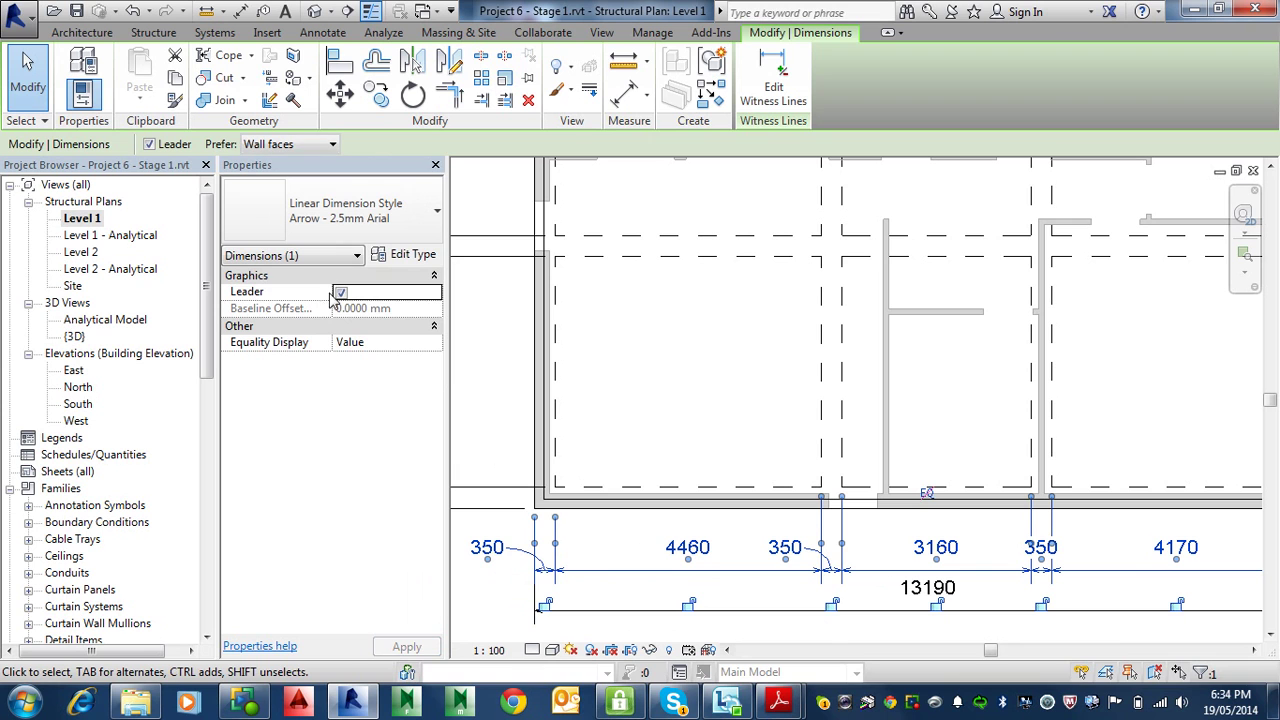
# Turn off the lower dimension string's leader and move its last two 350 texts to the right of their witness lines
pyautogui.click(341, 292)
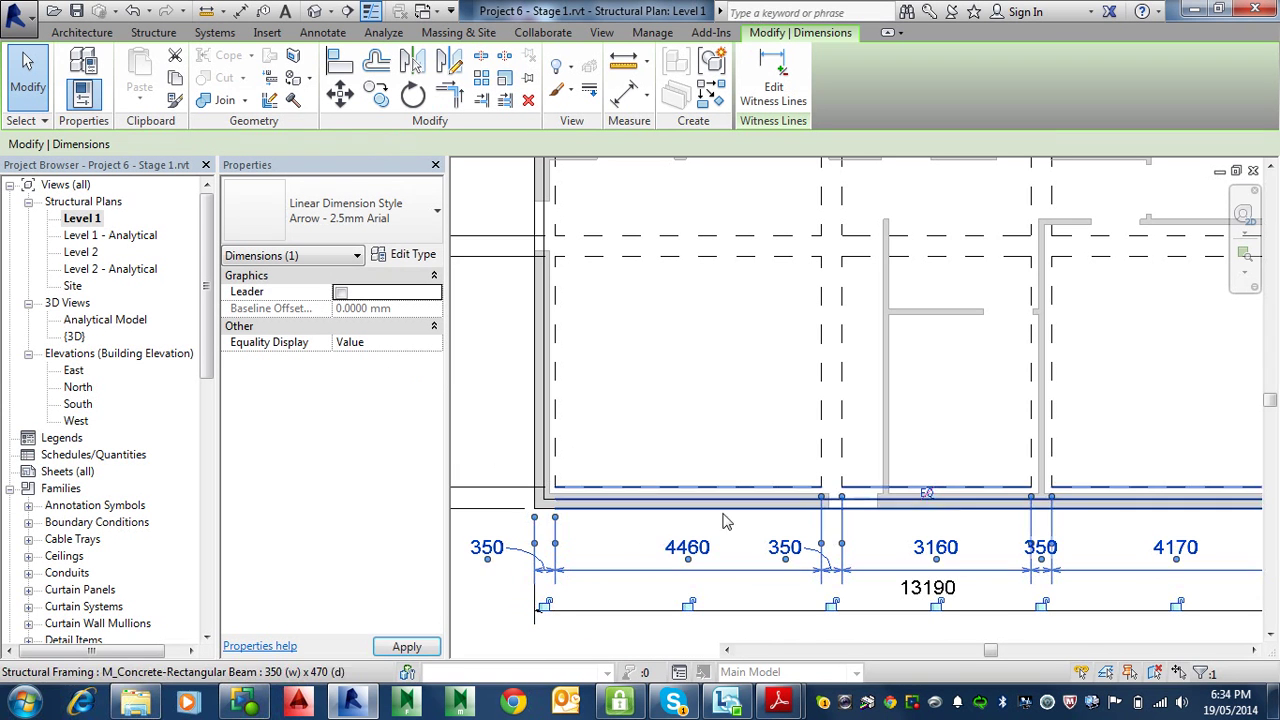
pyautogui.moveTo(1070, 588); pyautogui.dragTo(891, 586, button='middle')
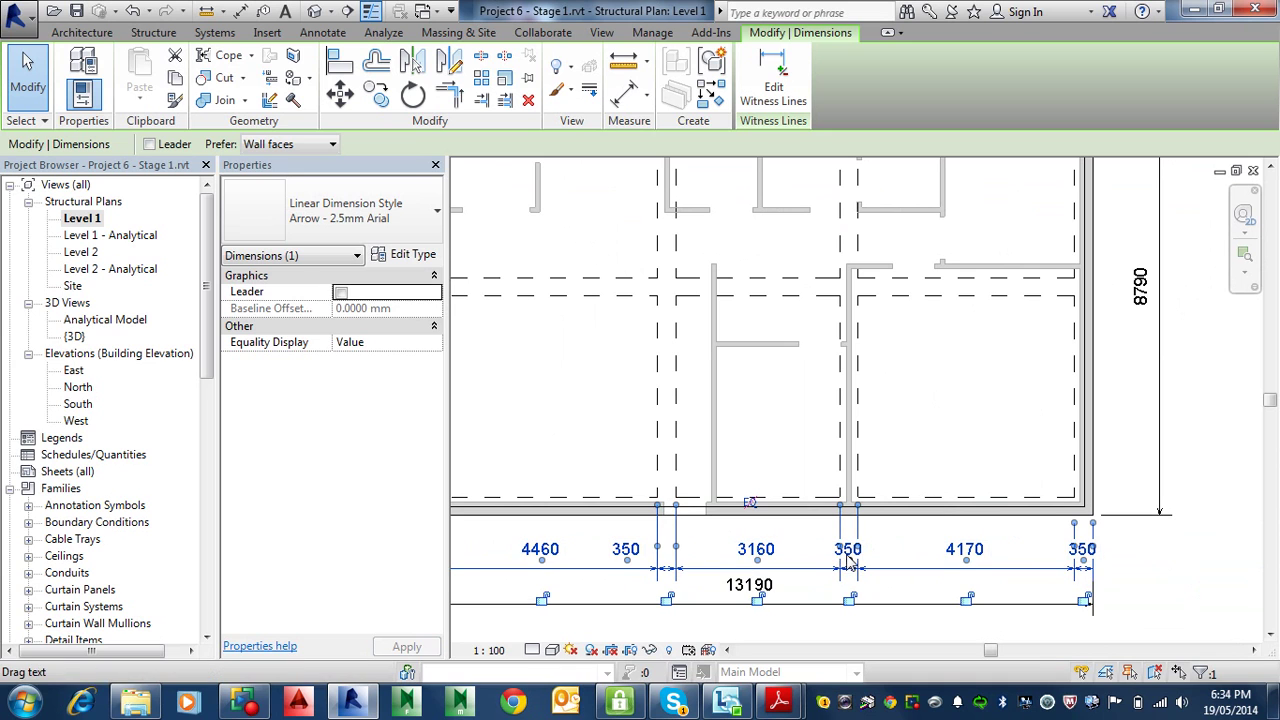
pyautogui.moveTo(848, 562); pyautogui.dragTo(898, 565)
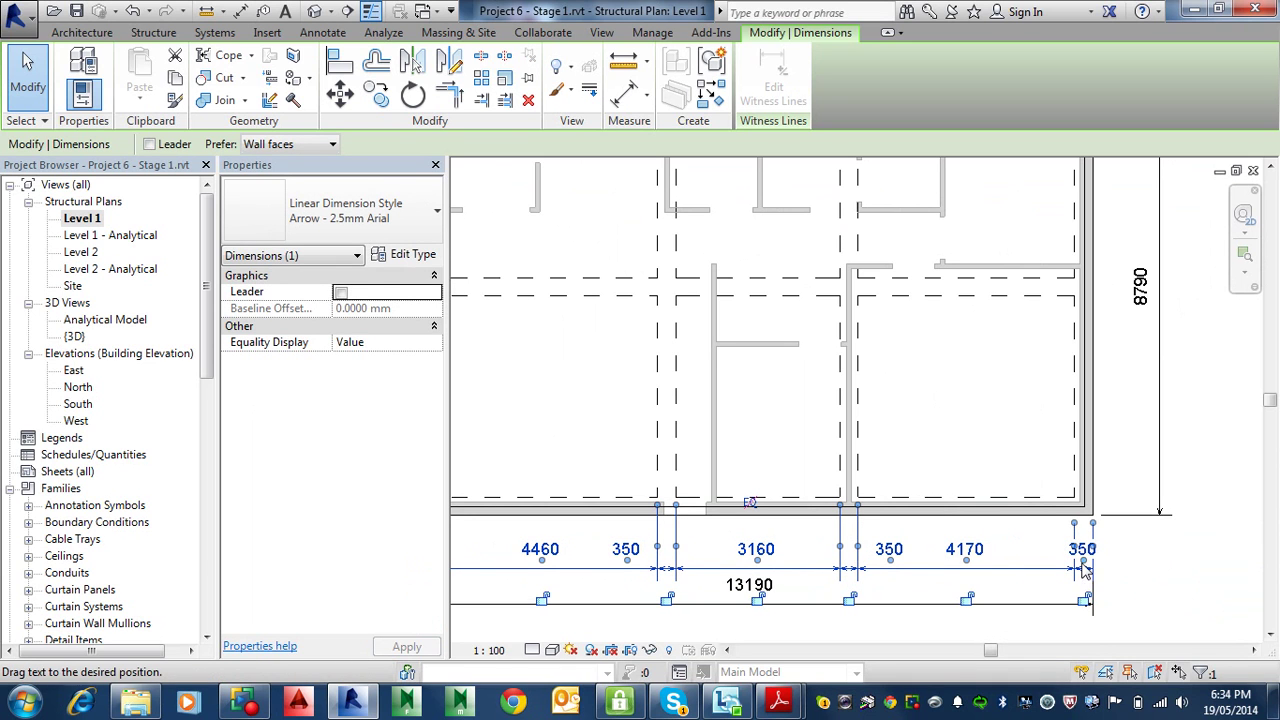
pyautogui.moveTo(1085, 568); pyautogui.dragTo(1118, 566)
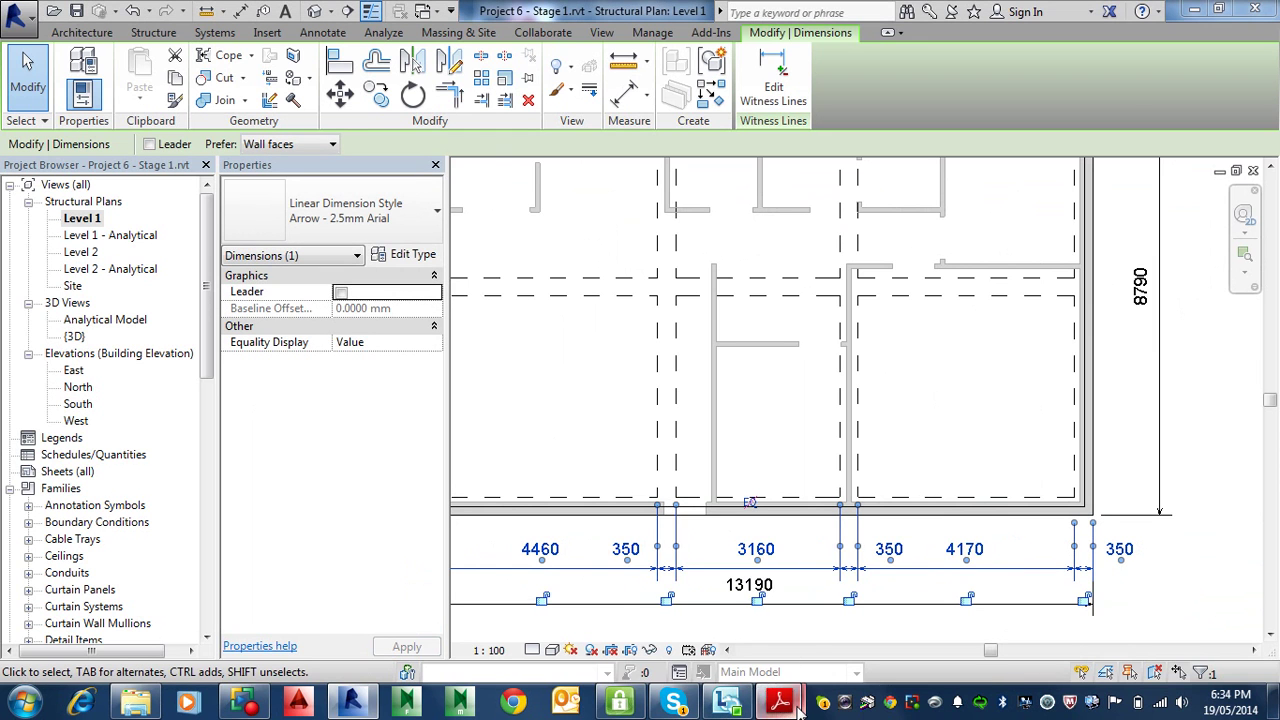
# Compare the text placement with the reference plan on page 10 in Adobe Reader, then return to Revit and review the whole dimensioned plan
pyautogui.moveTo(779, 702)
pyautogui.click(868, 626)
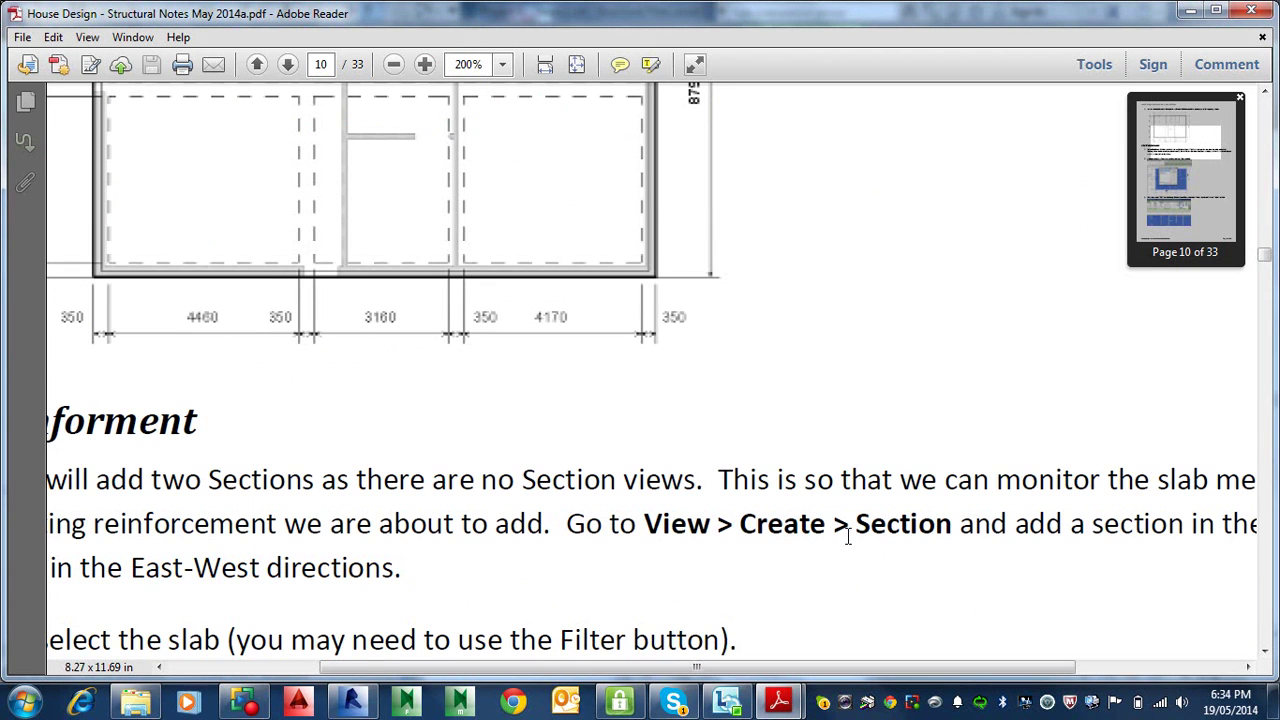
pyautogui.scroll(2, 849, 535)
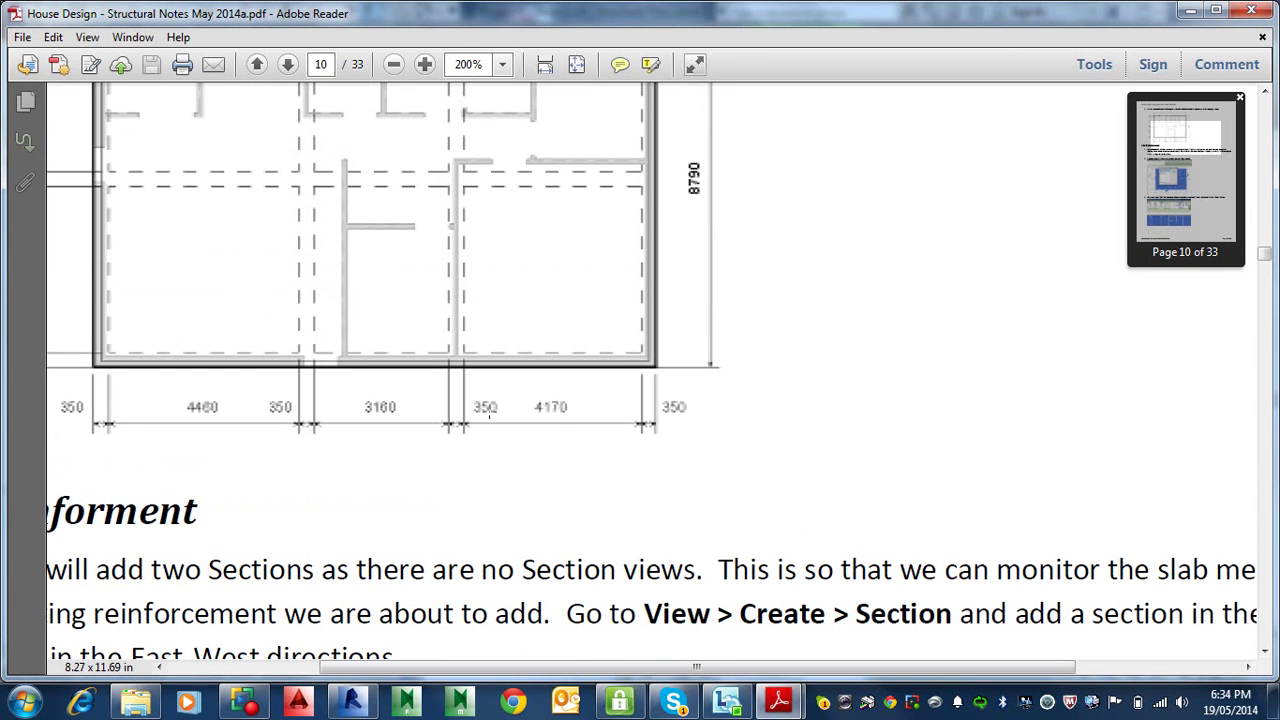
pyautogui.scroll(-5, 489, 414)
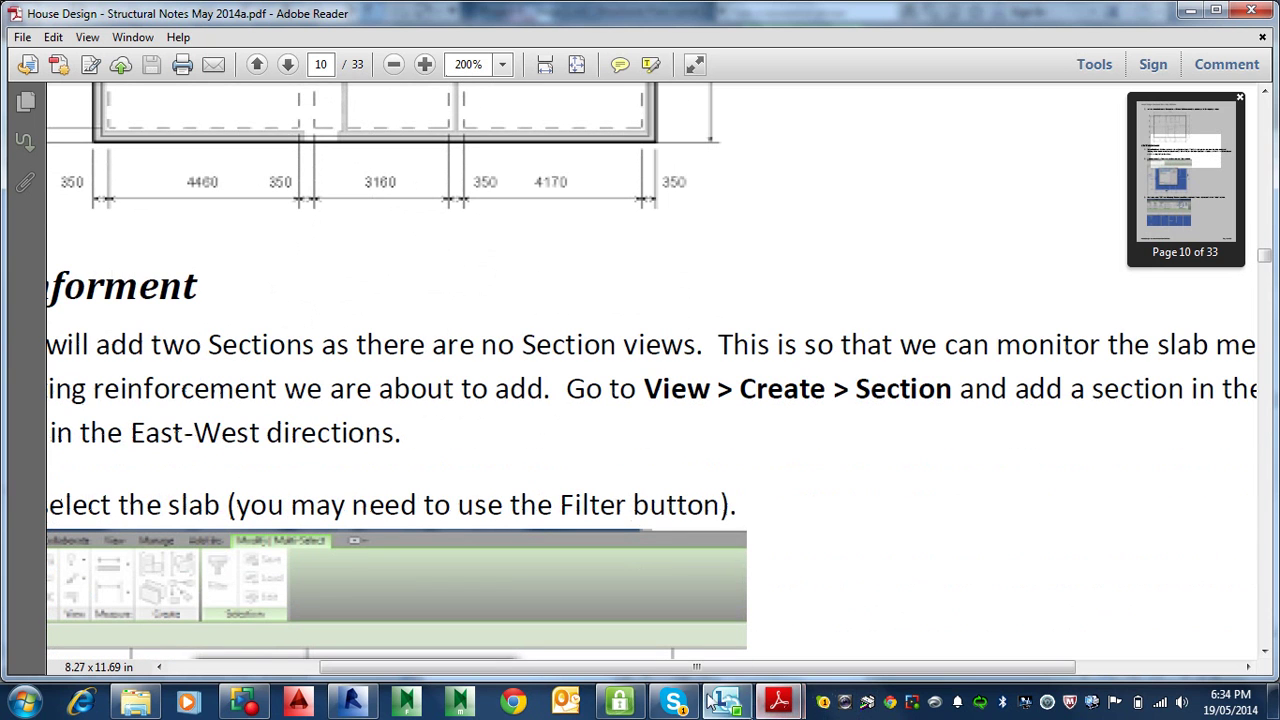
pyautogui.click(351, 701)
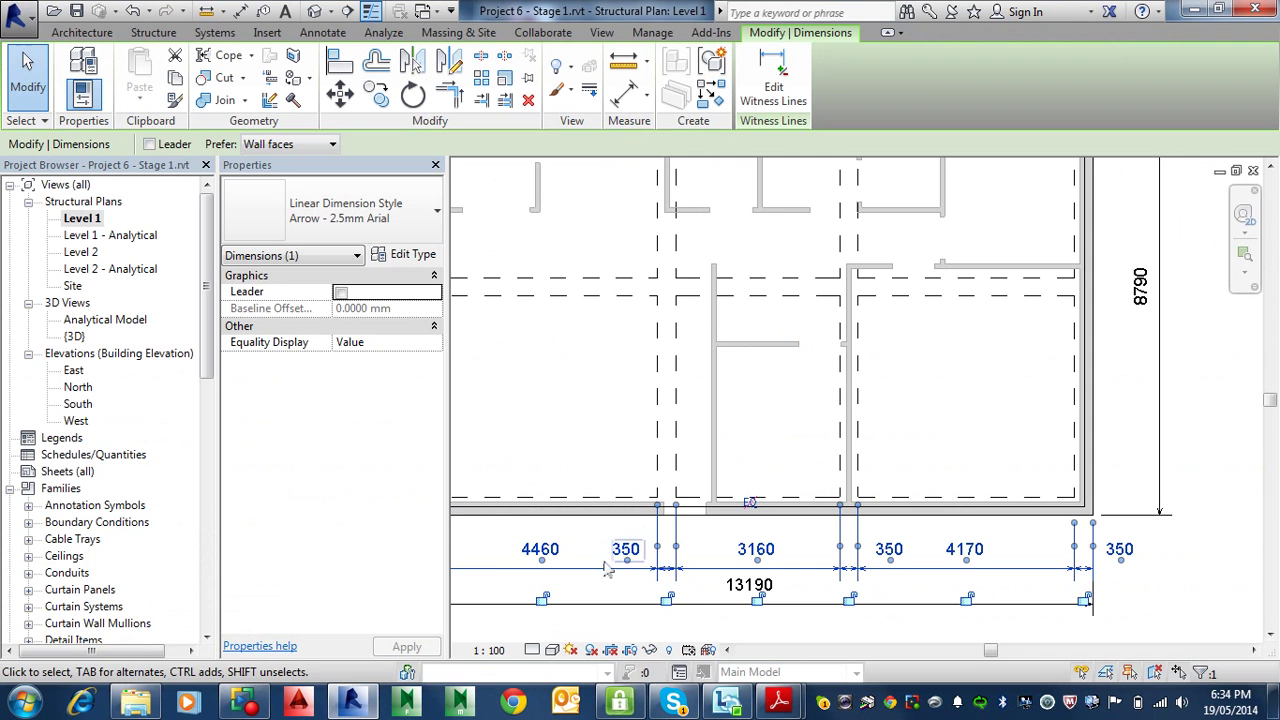
pyautogui.moveTo(784, 487); pyautogui.dragTo(1008, 485, button='middle')
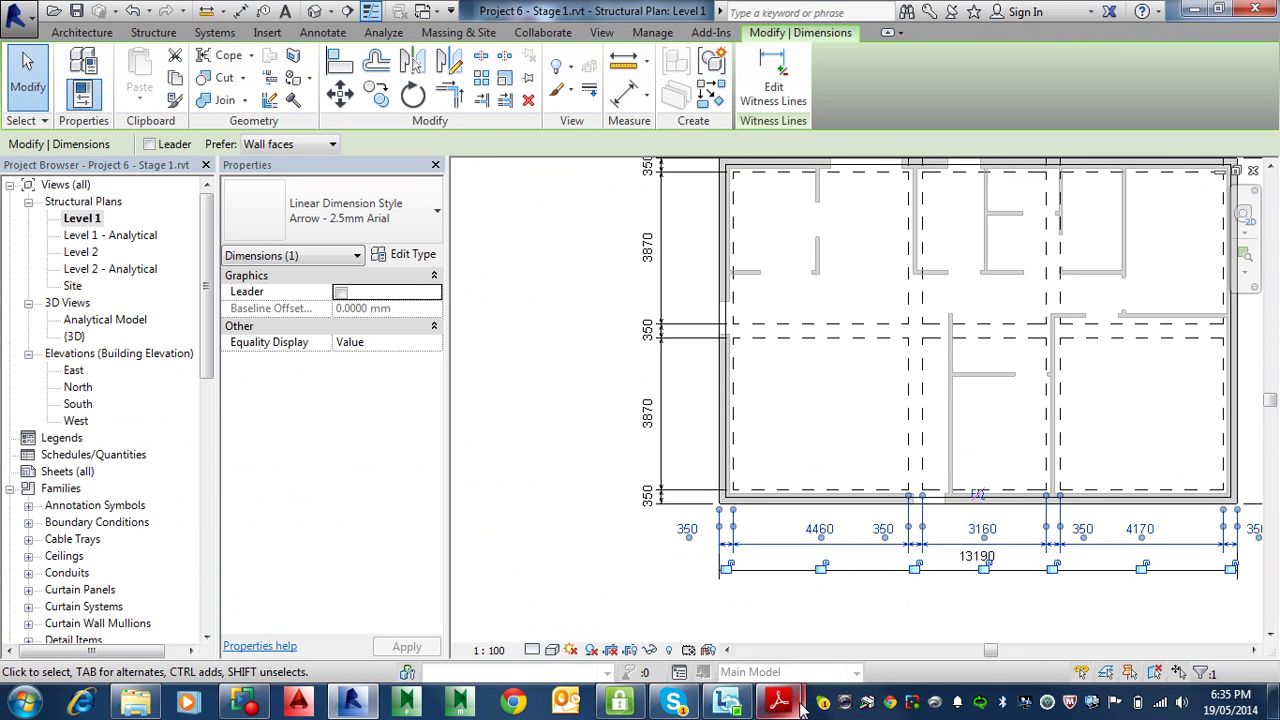
pyautogui.moveTo(787, 700)
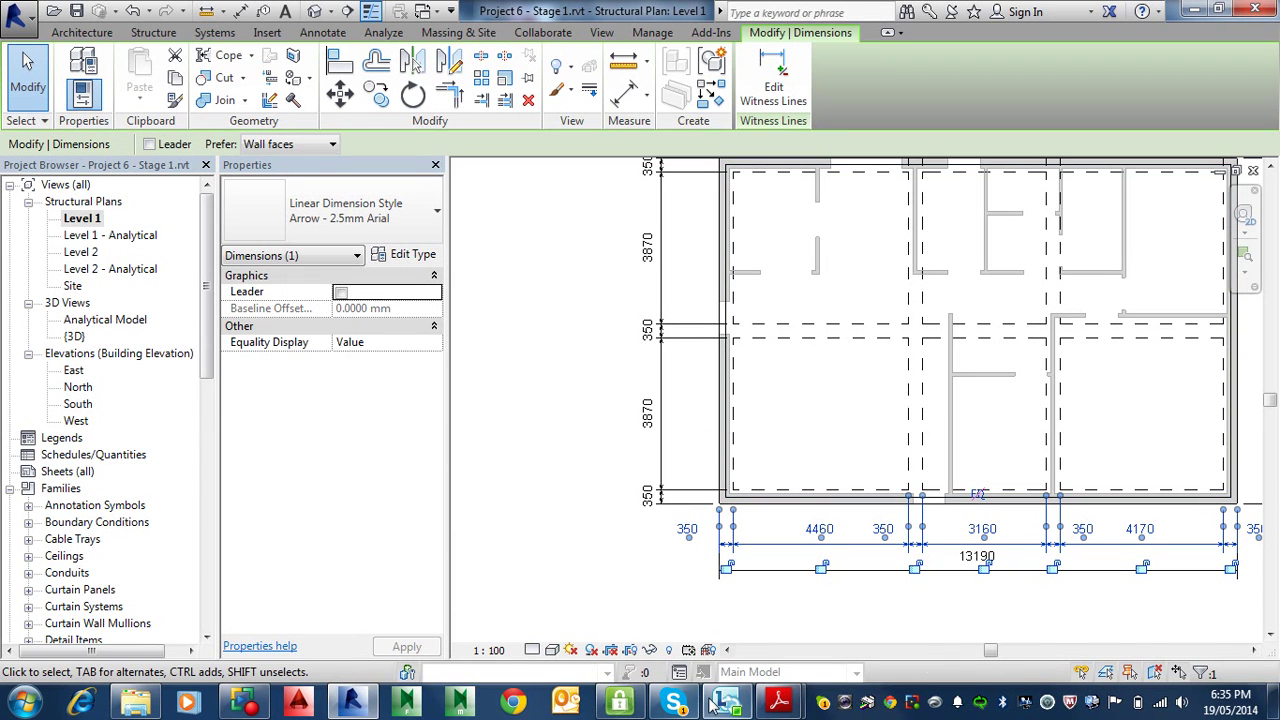
pyautogui.scroll(-2, 724, 500)
pyautogui.moveTo(724, 500); pyautogui.dragTo(640, 550, button='middle')
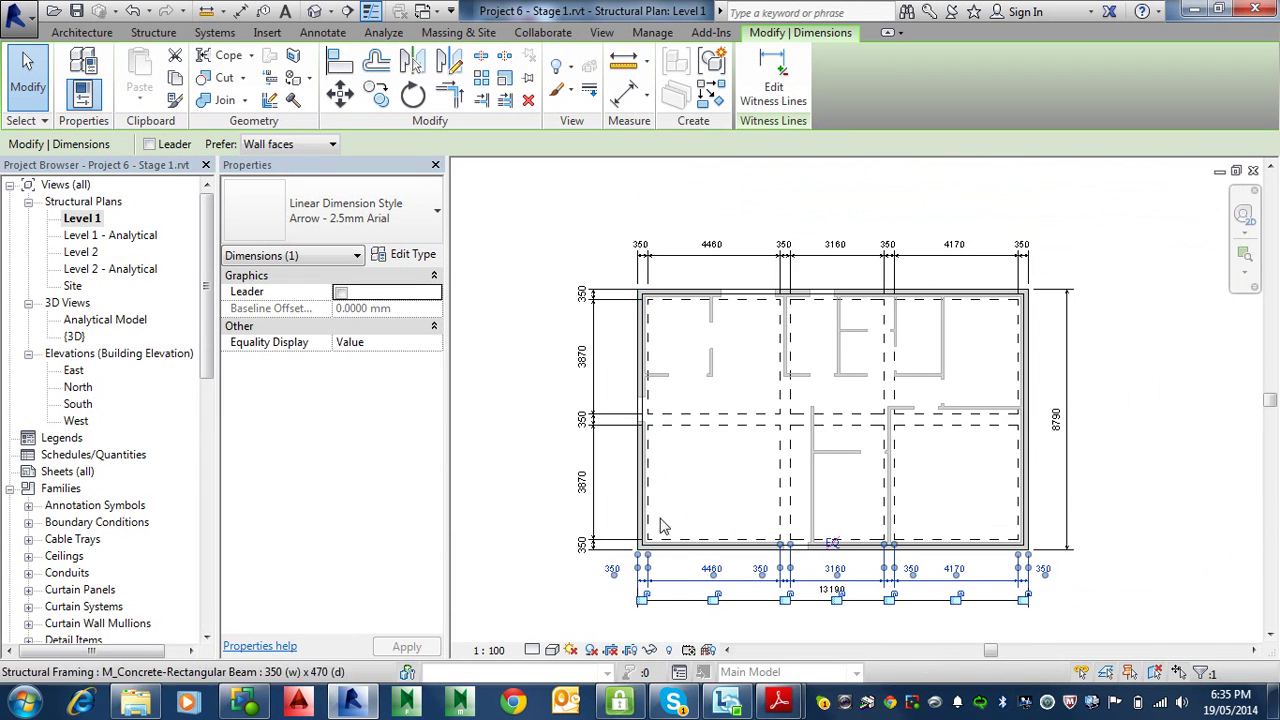